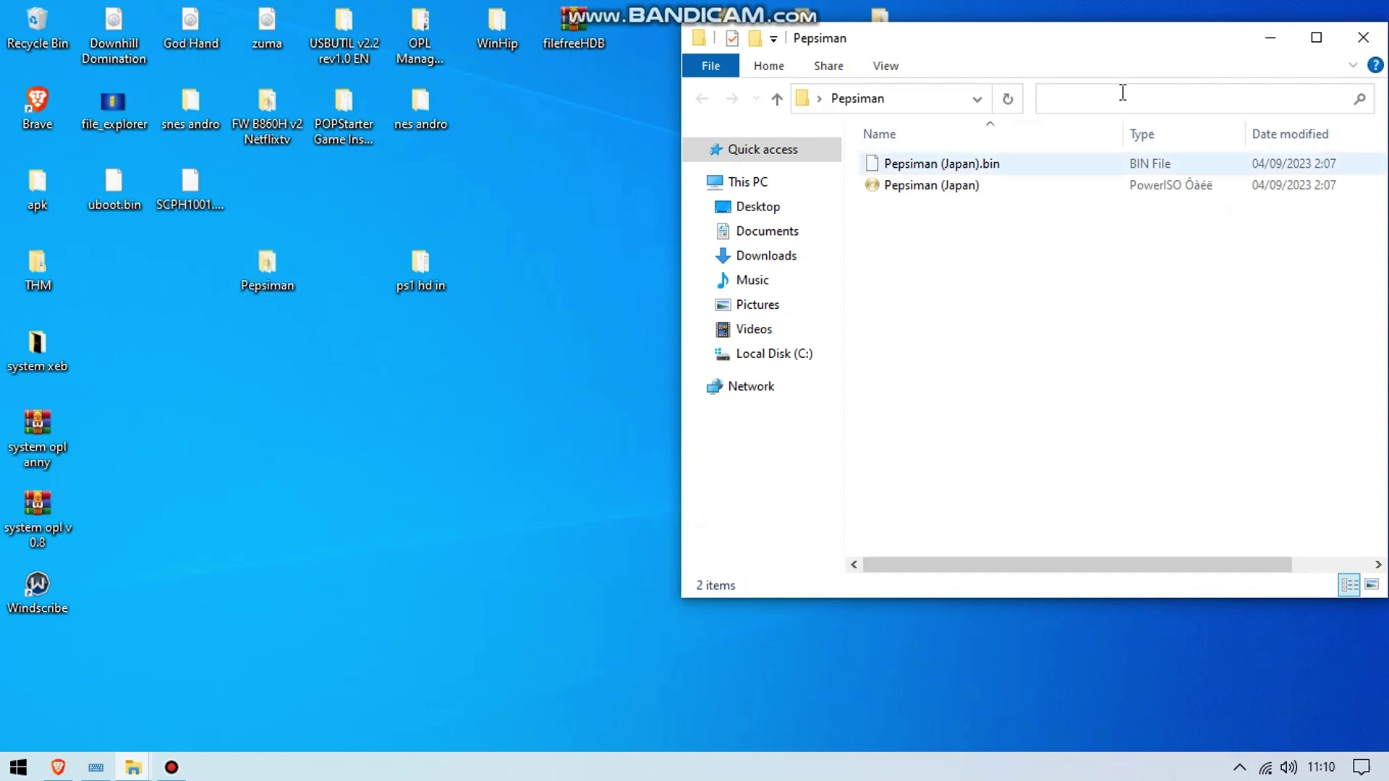
# Copy the CUE2POPS_2_3 application from the ps1 hd in folder into the Pepsiman folder using Explorer.
pyautogui.moveTo(1141, 52); pyautogui.dragTo(467, 62)
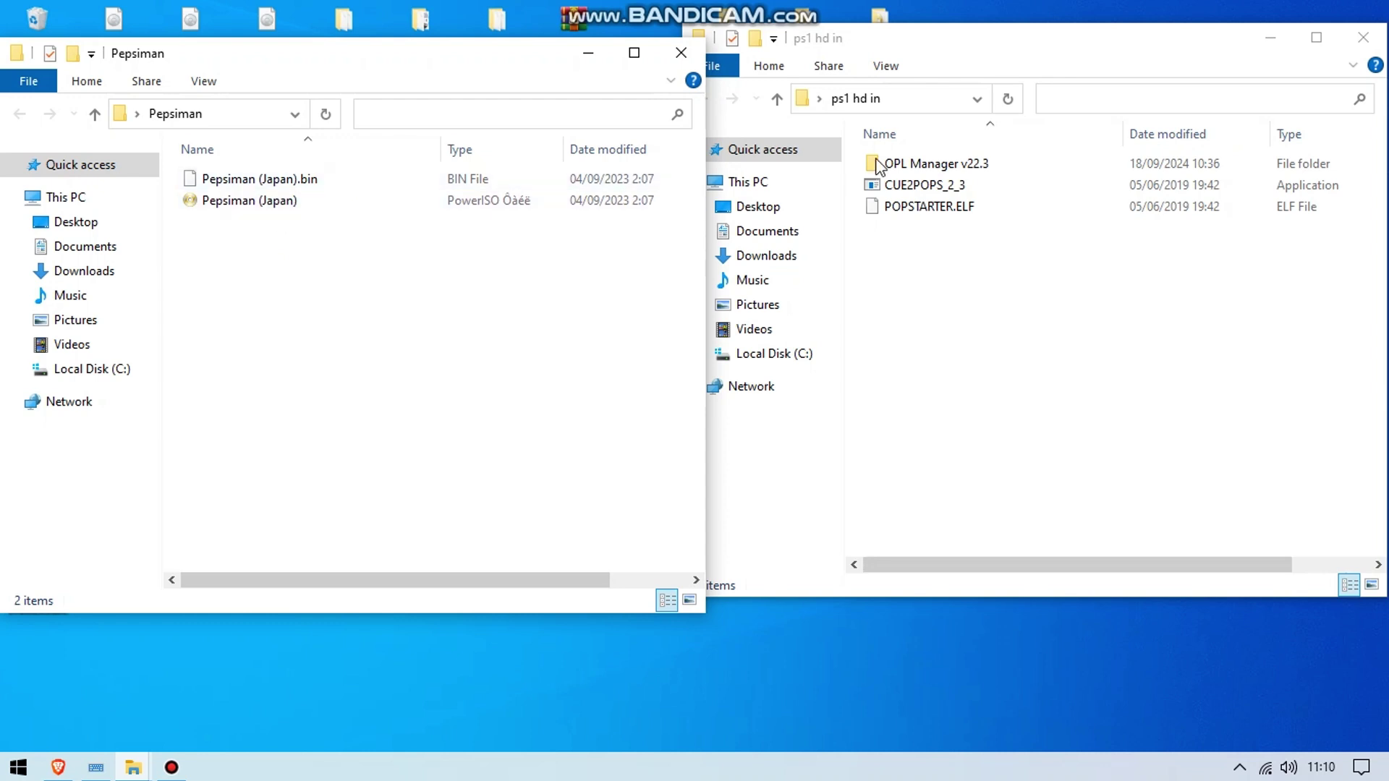
pyautogui.rightClick(918, 189)
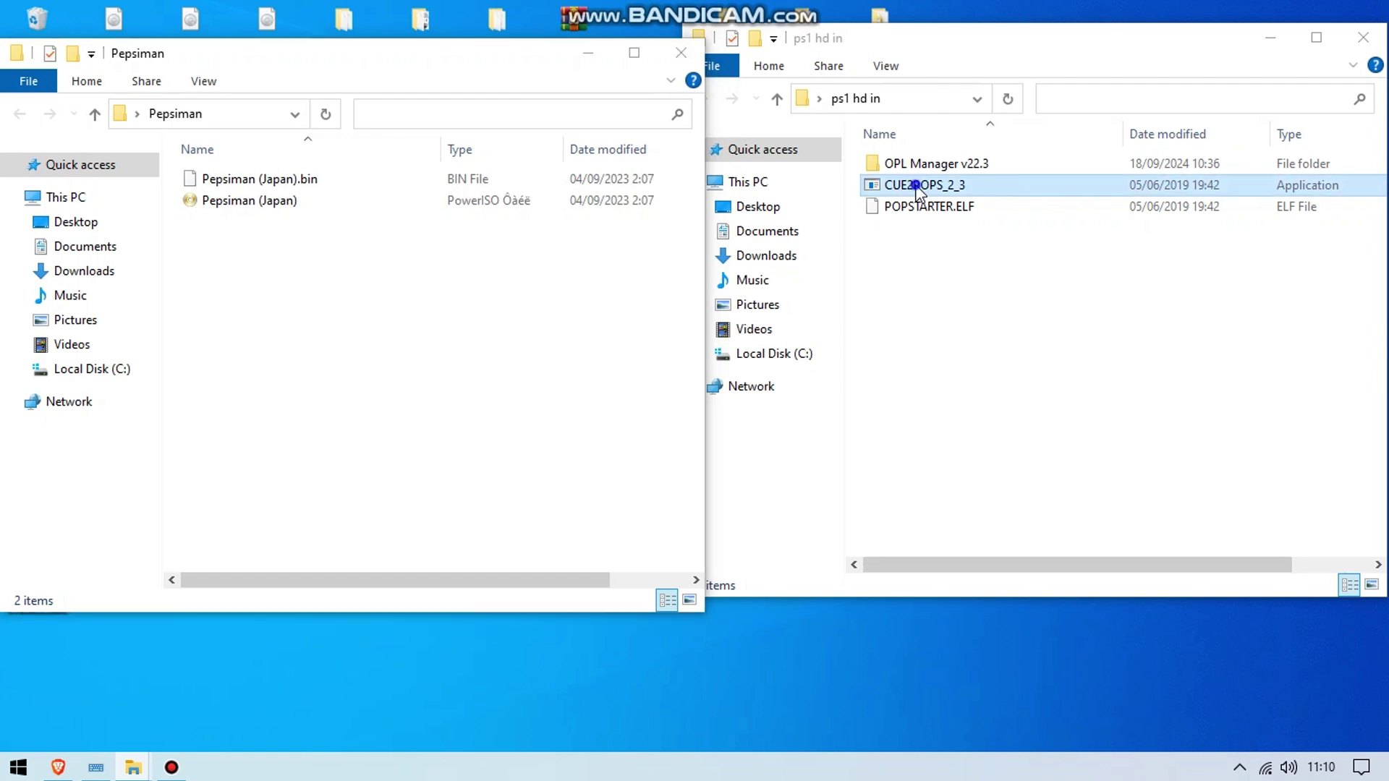
pyautogui.click(988, 445)
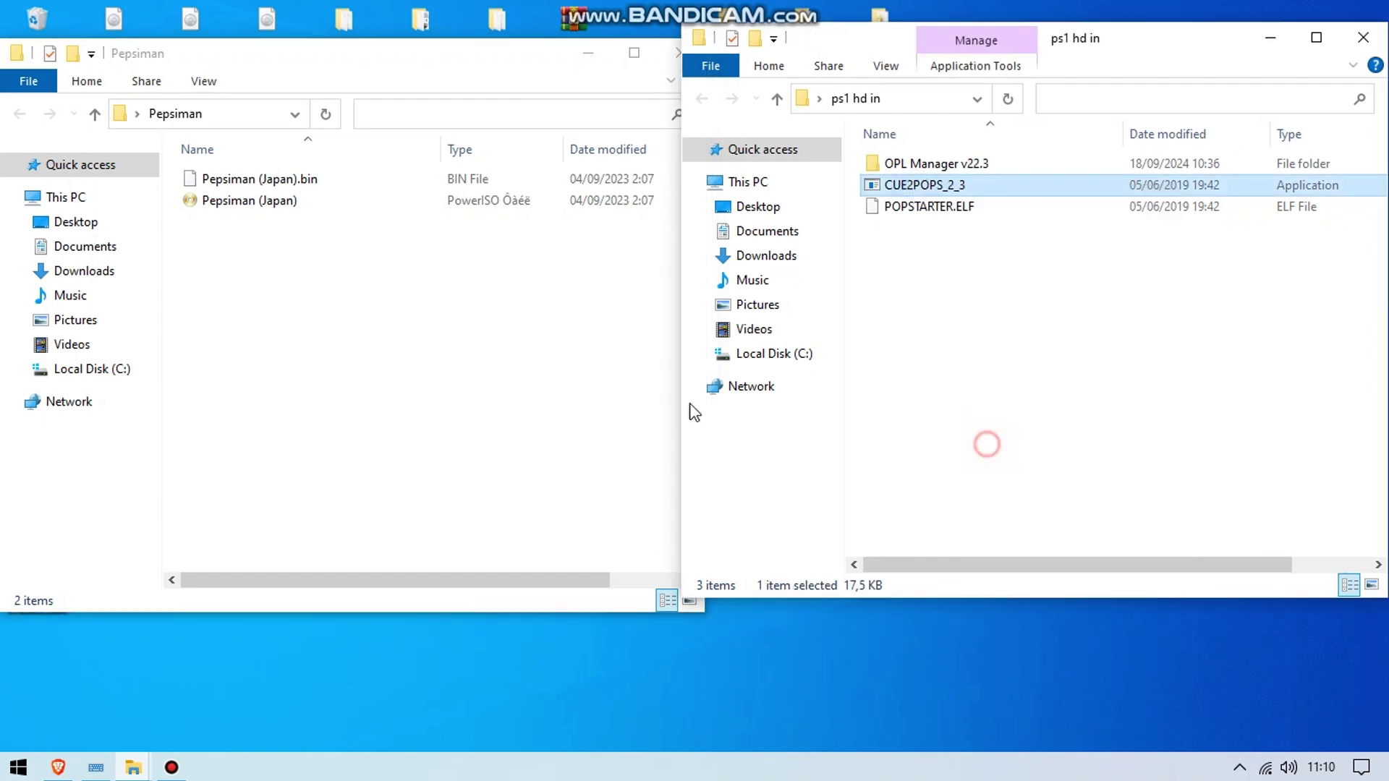
pyautogui.rightClick(222, 276)
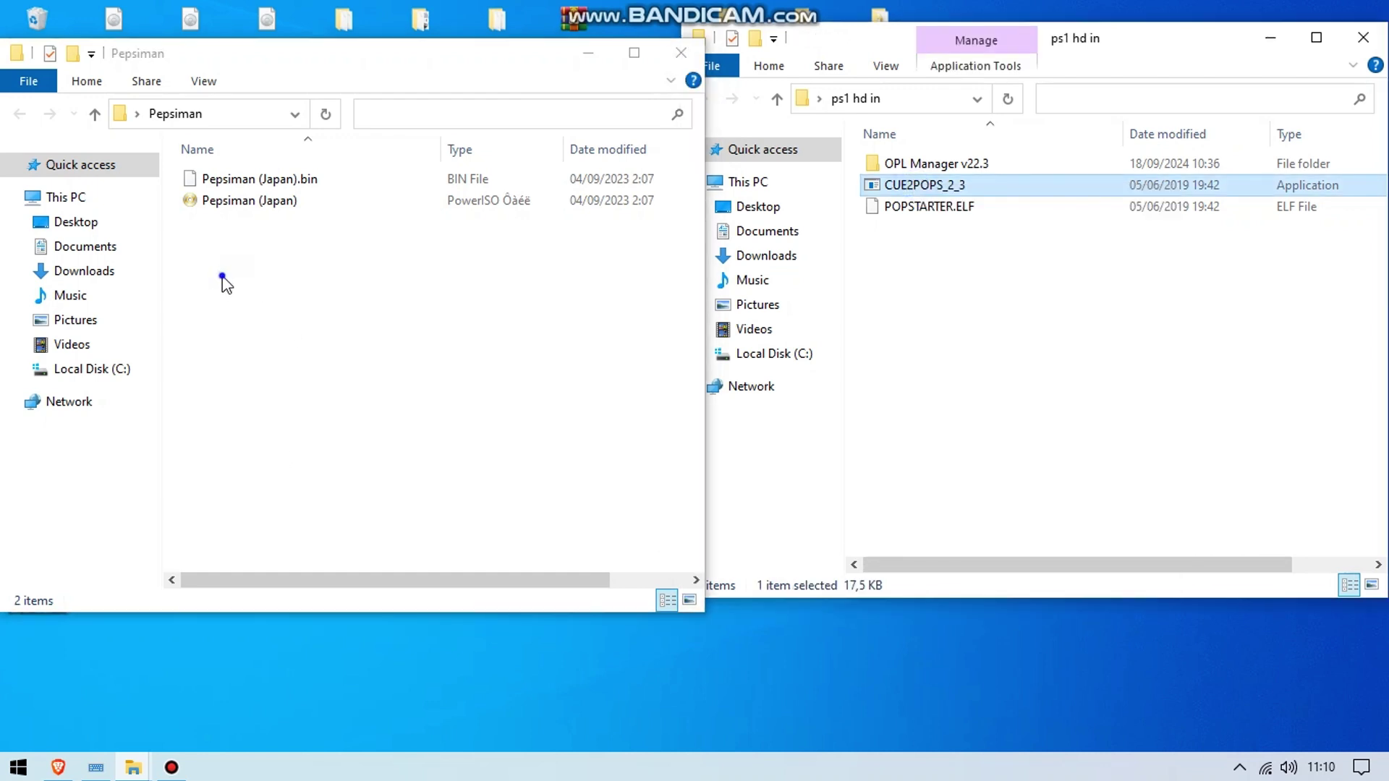
pyautogui.click(288, 420)
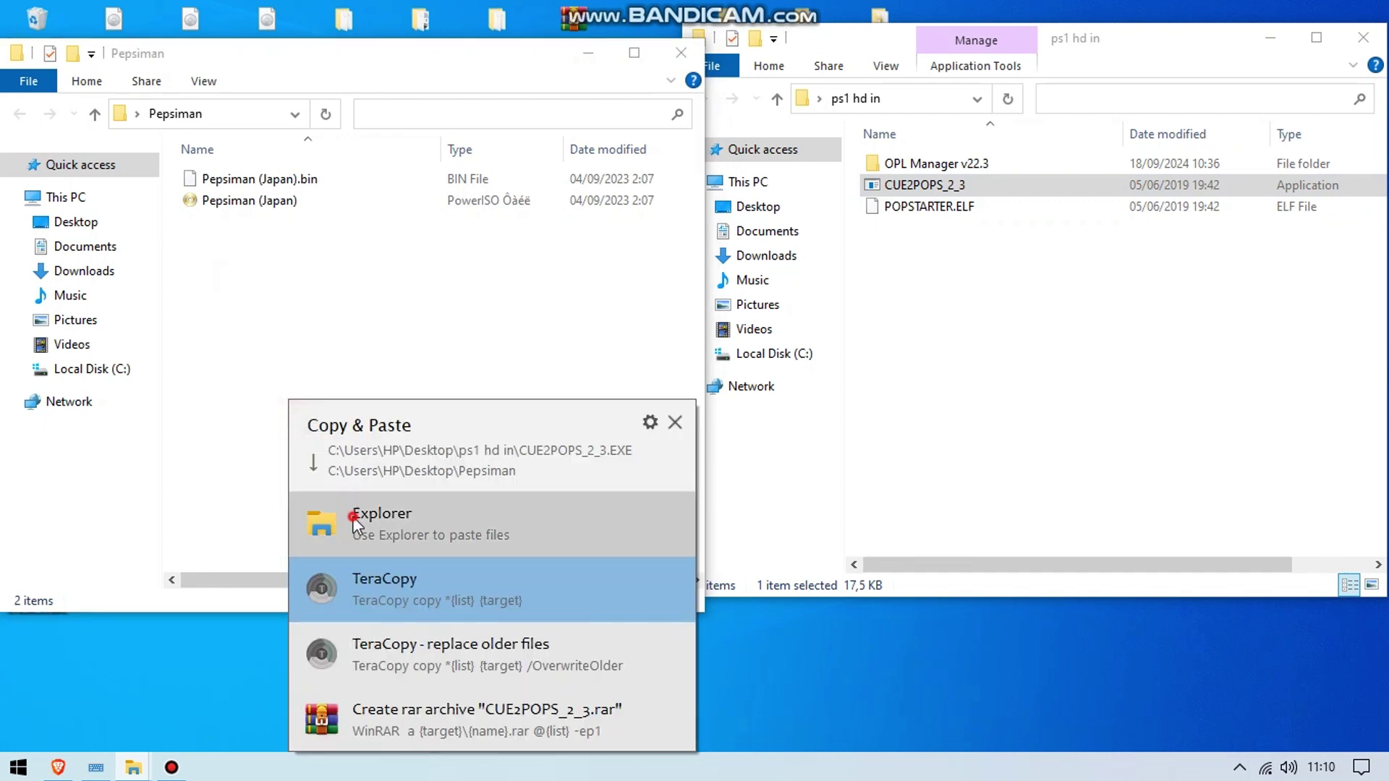
pyautogui.click(308, 514)
pyautogui.click(347, 330)
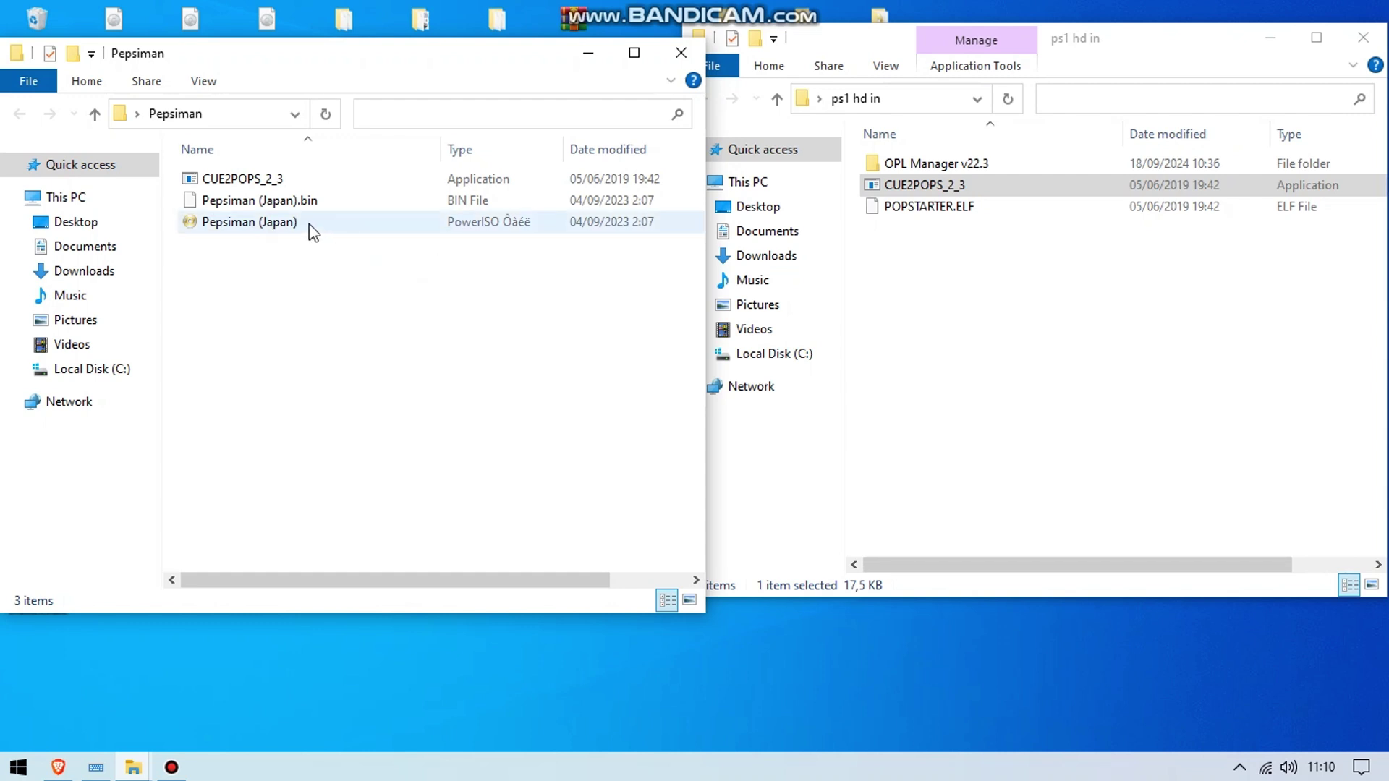
# Convert the original Pepsiman (Japan) disc image to VCD with CUE2POPS_2_3 in the Pepsiman folder.
pyautogui.click(263, 225)
pyautogui.moveTo(262, 226); pyautogui.dragTo(263, 175)
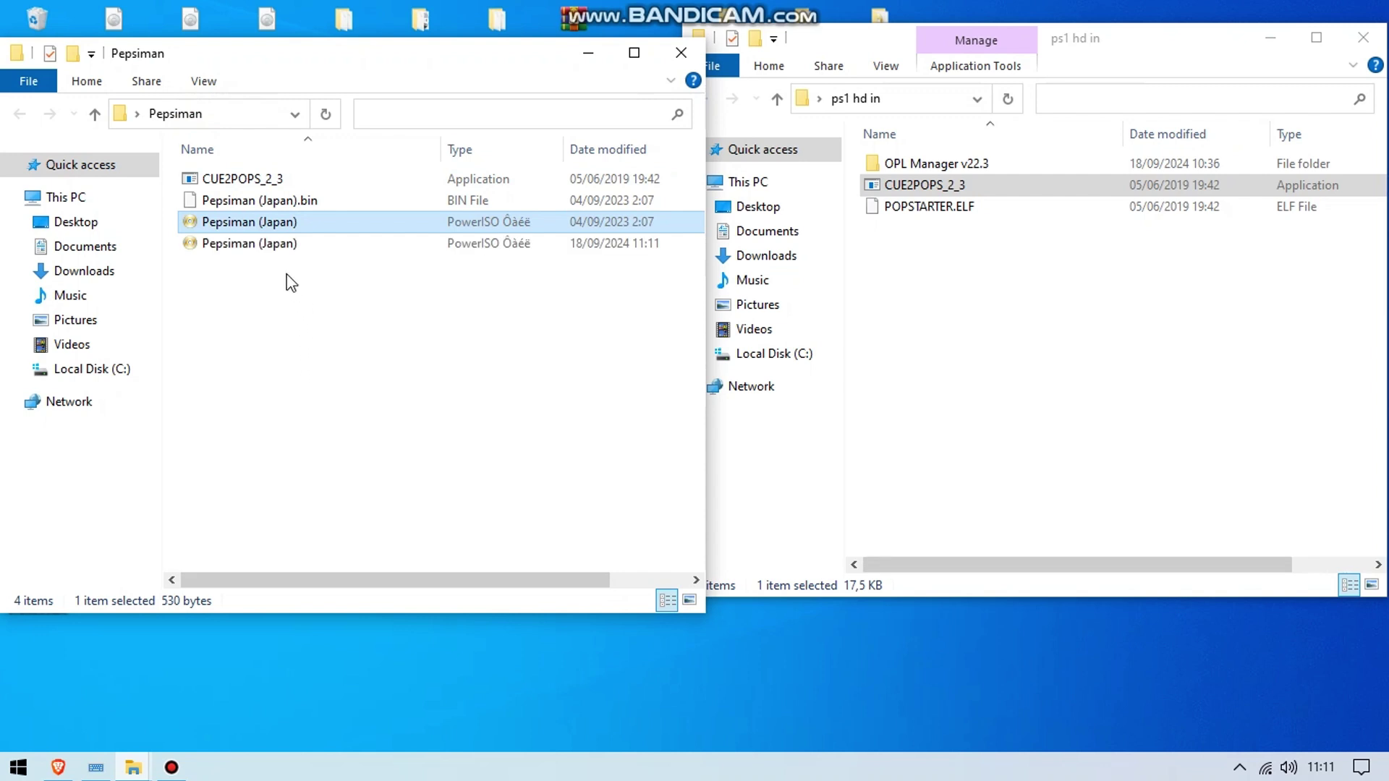
# Check the file type of the newly created Pepsiman (Japan) file in its properties.
pyautogui.click(264, 246)
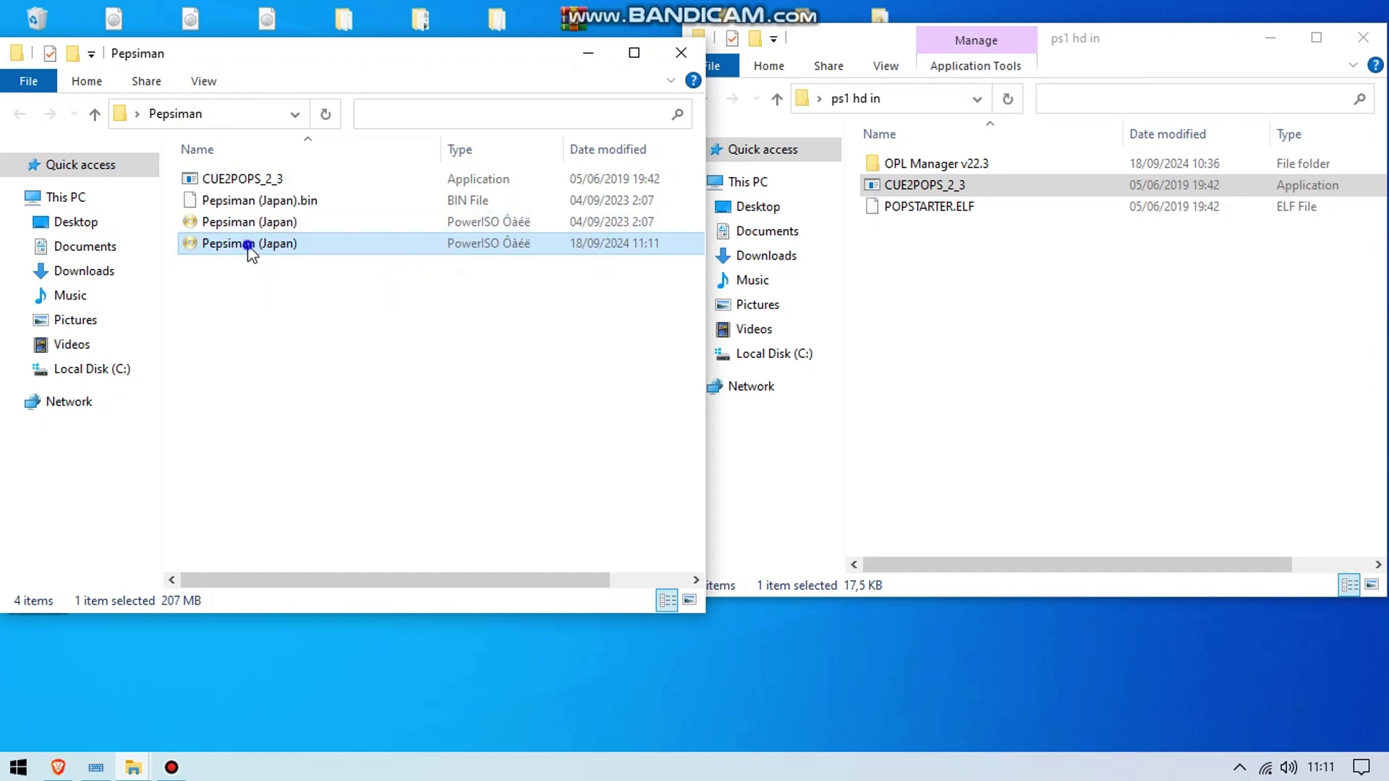
pyautogui.rightClick(249, 246)
pyautogui.click(298, 544)
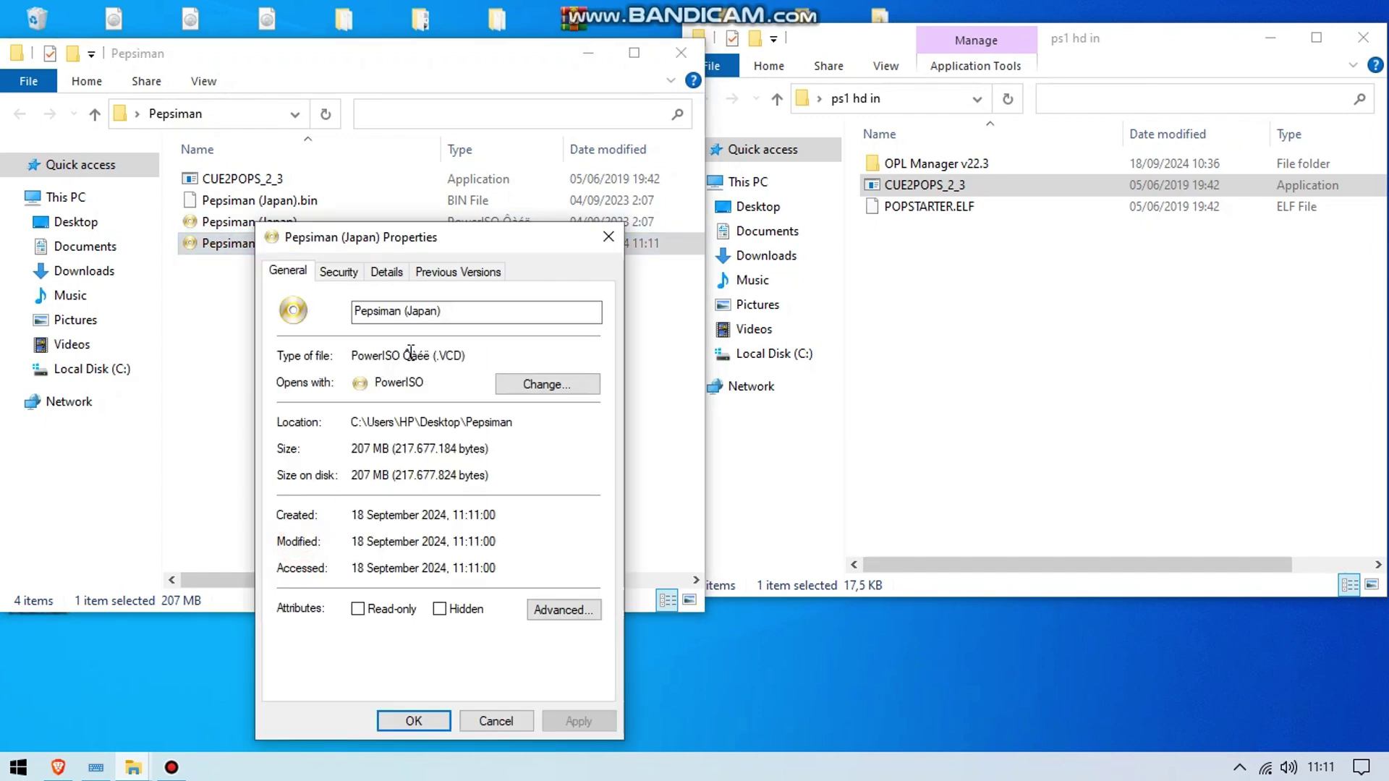
pyautogui.moveTo(466, 356); pyautogui.dragTo(446, 356)
pyautogui.click(496, 721)
pyautogui.click(357, 449)
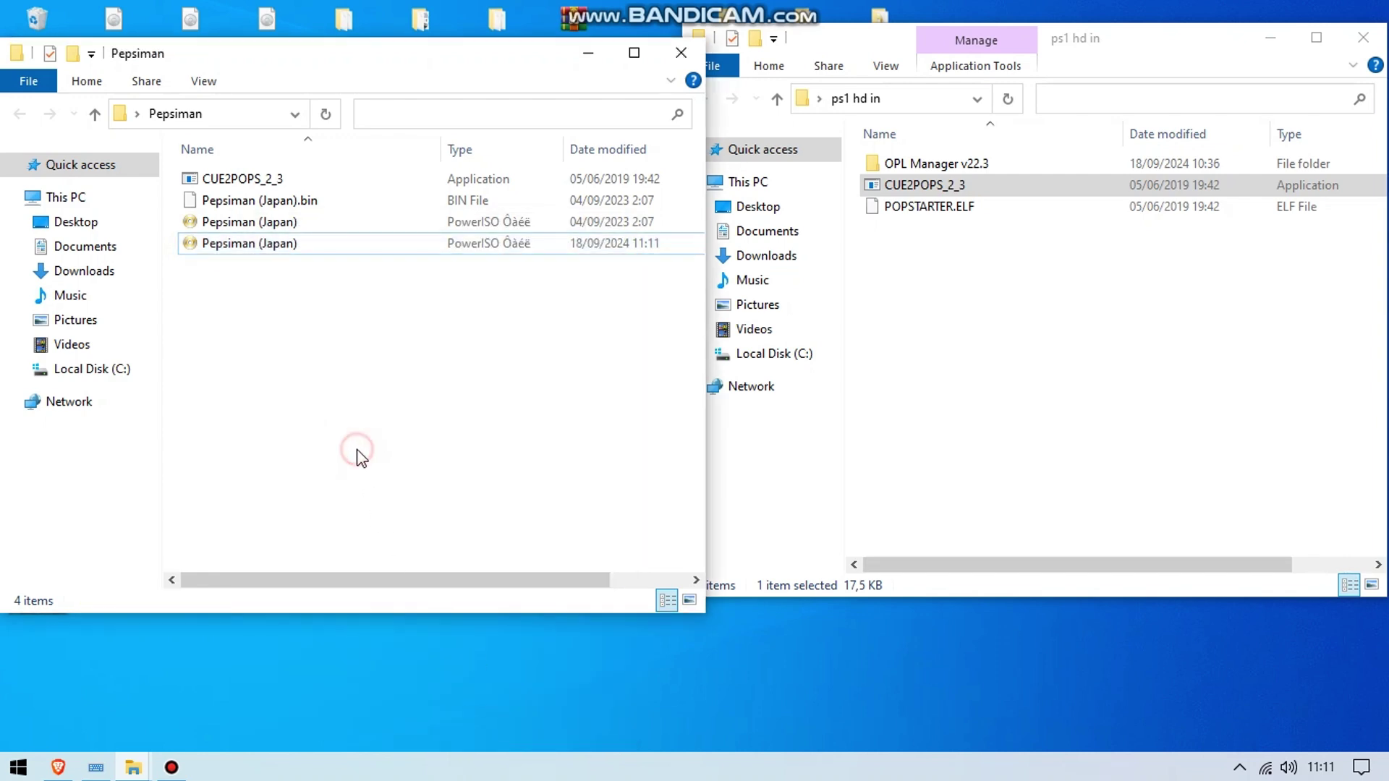
# Launch OPL_Manager from the OPL Manager v22.3 folder inside ps1 hd in.
pyautogui.click(980, 395)
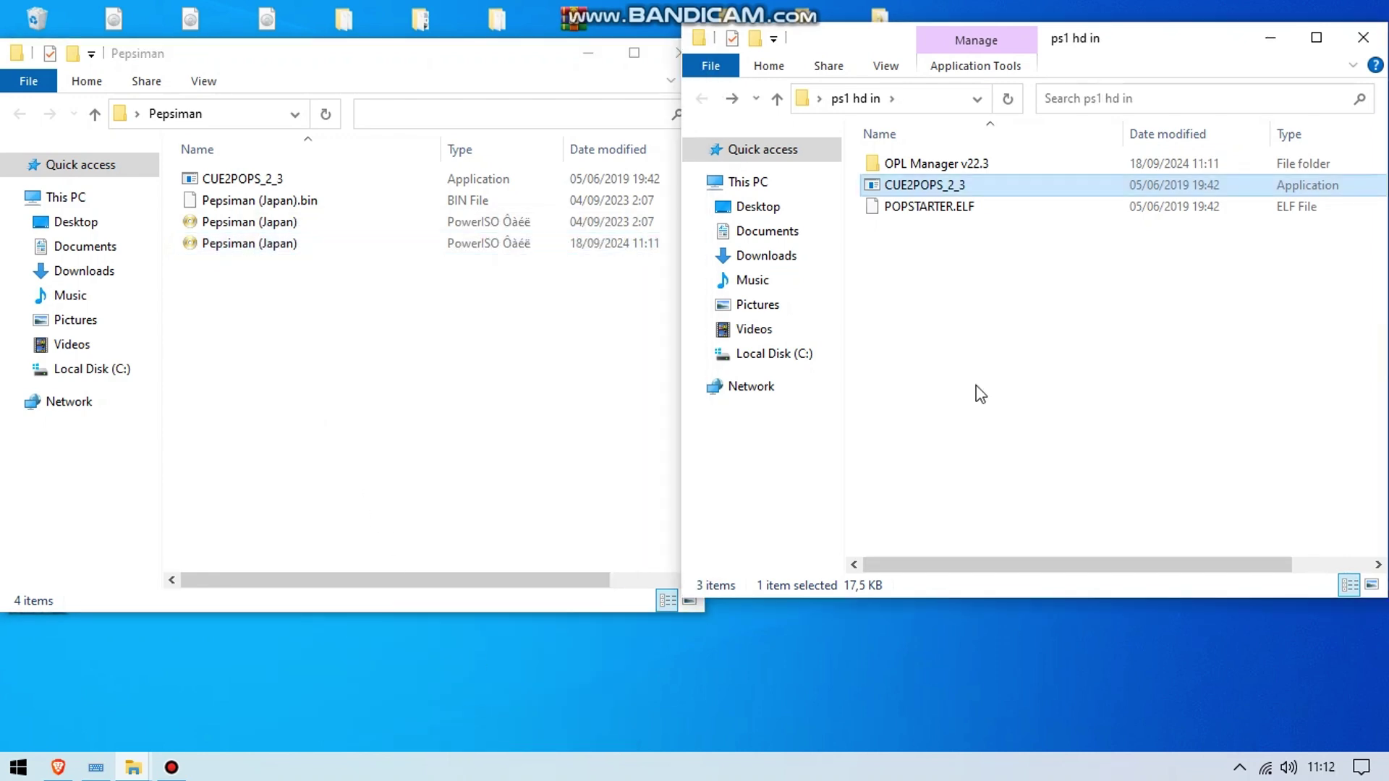
pyautogui.doubleClick(952, 164)
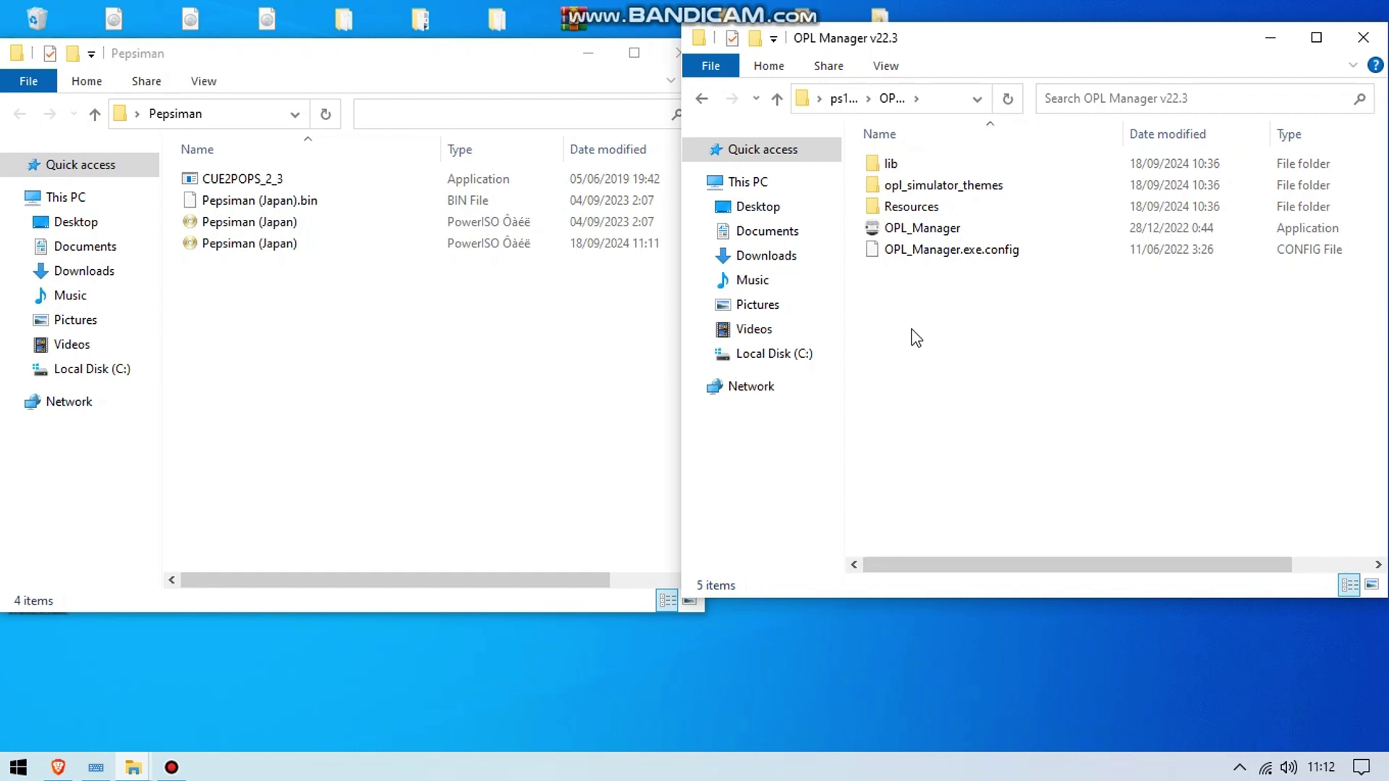
pyautogui.doubleClick(901, 228)
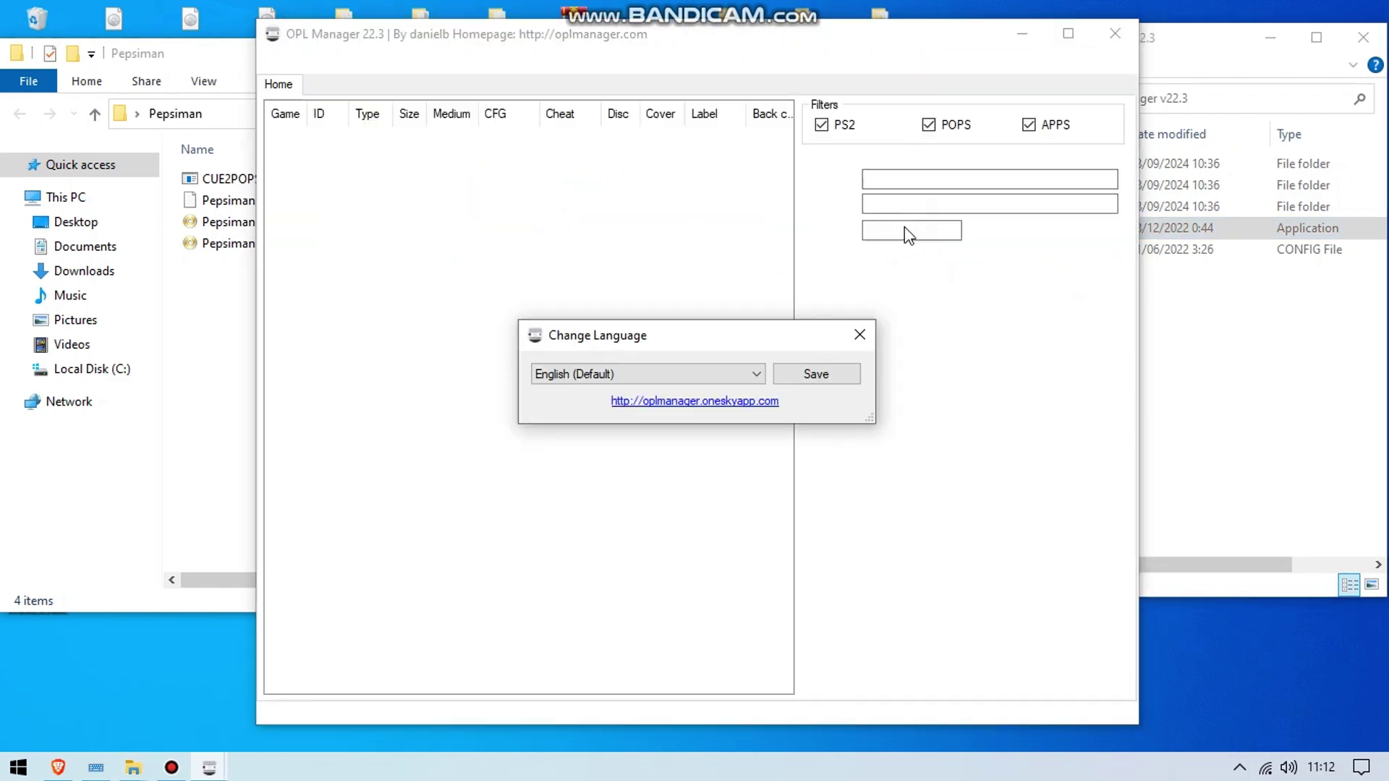
# Save English (Default) as the language and disable the automatic update check on start-up.
pyautogui.click(825, 374)
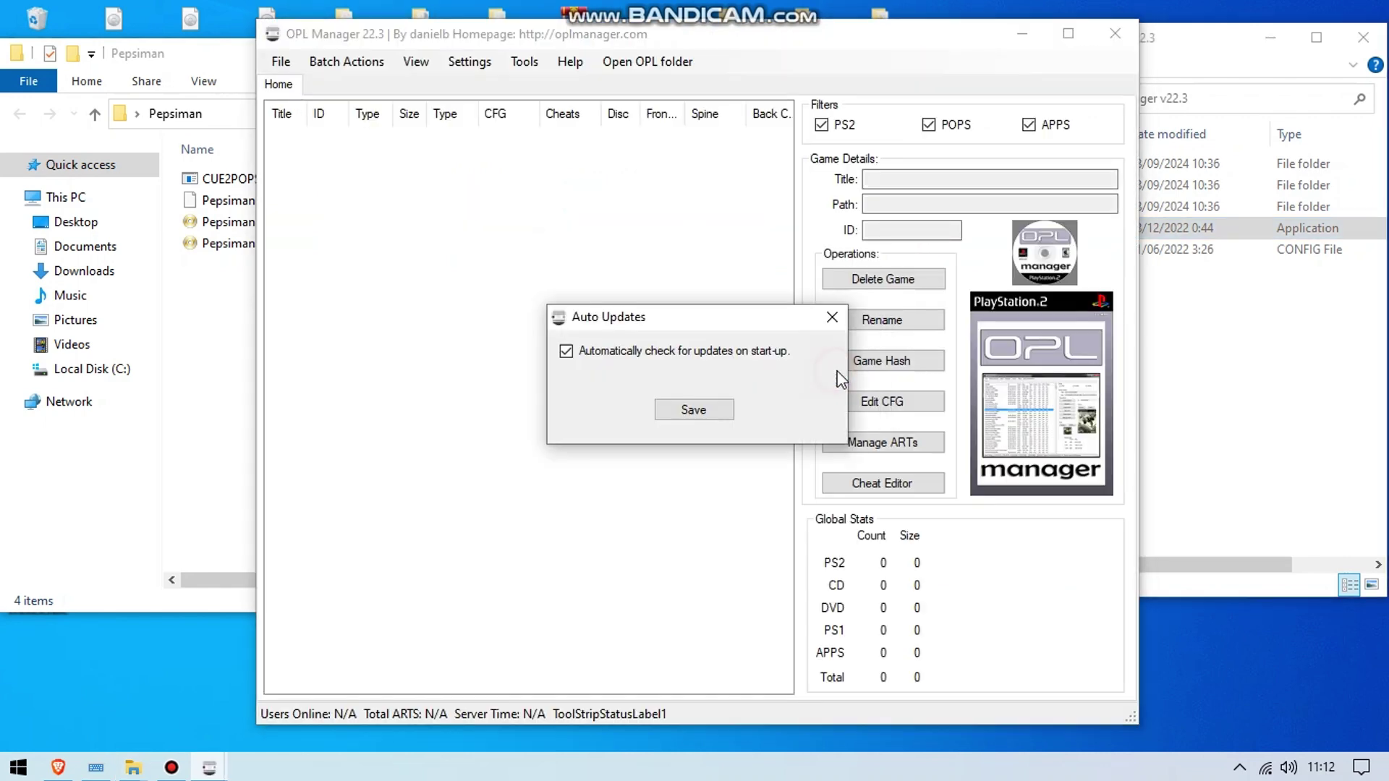
pyautogui.click(570, 352)
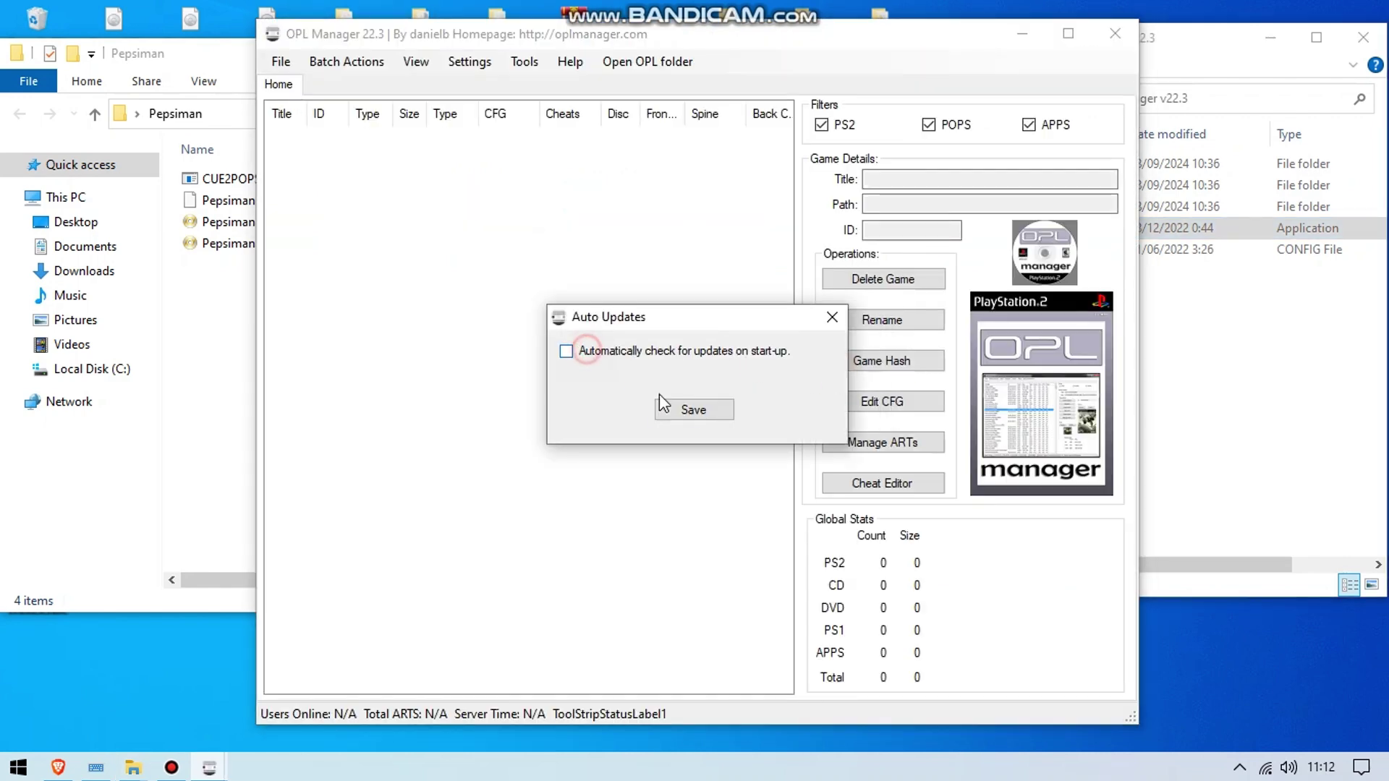
pyautogui.click(696, 411)
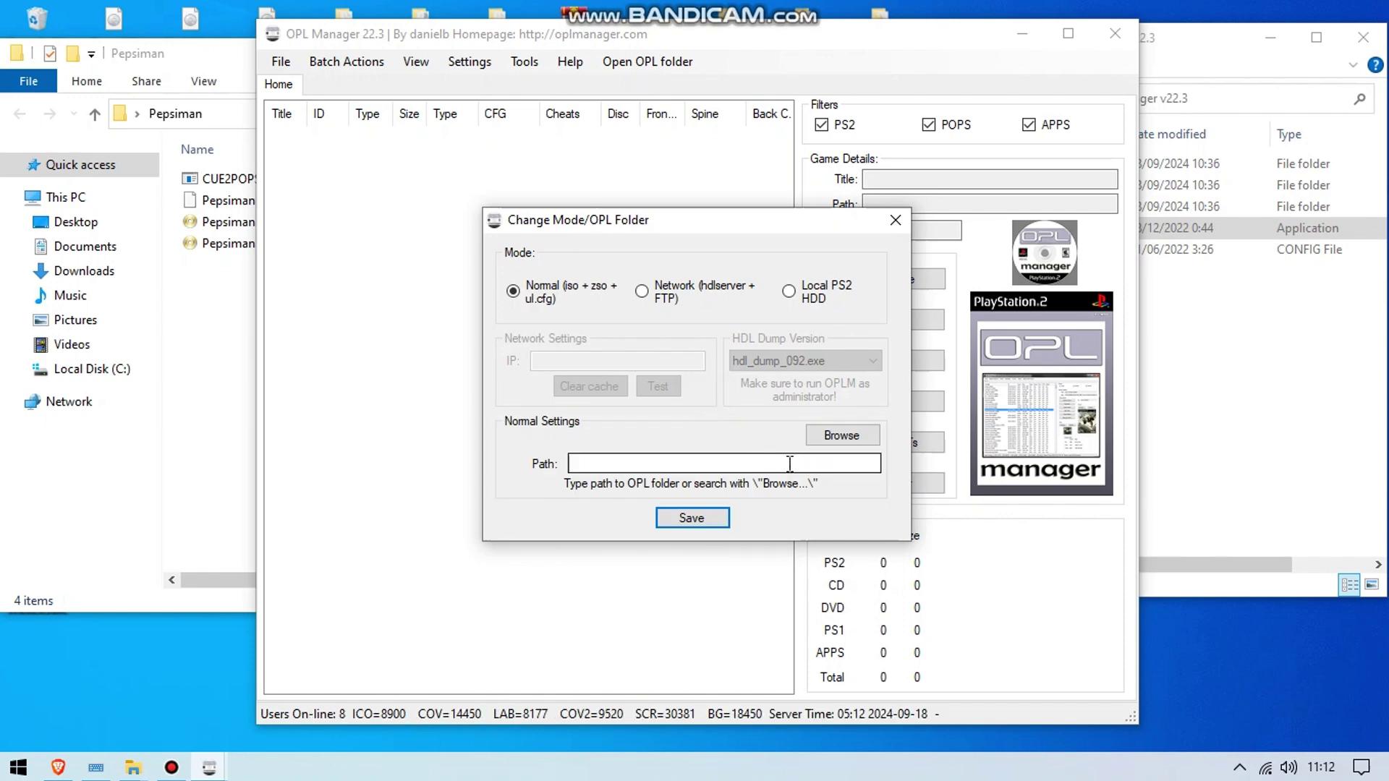
# Choose the Pepsiman folder on the Desktop as the OPL folder path in Normal mode.
pyautogui.click(205, 298)
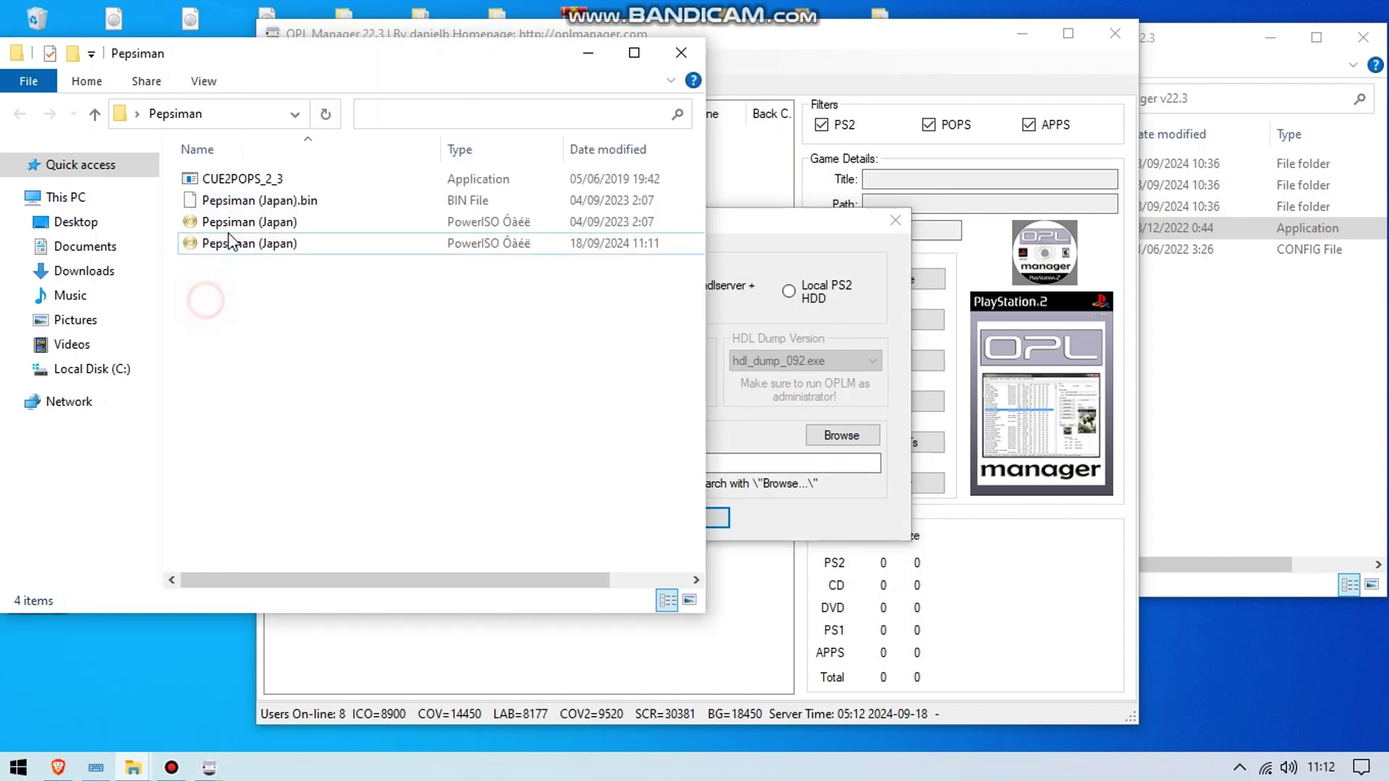
pyautogui.click(735, 219)
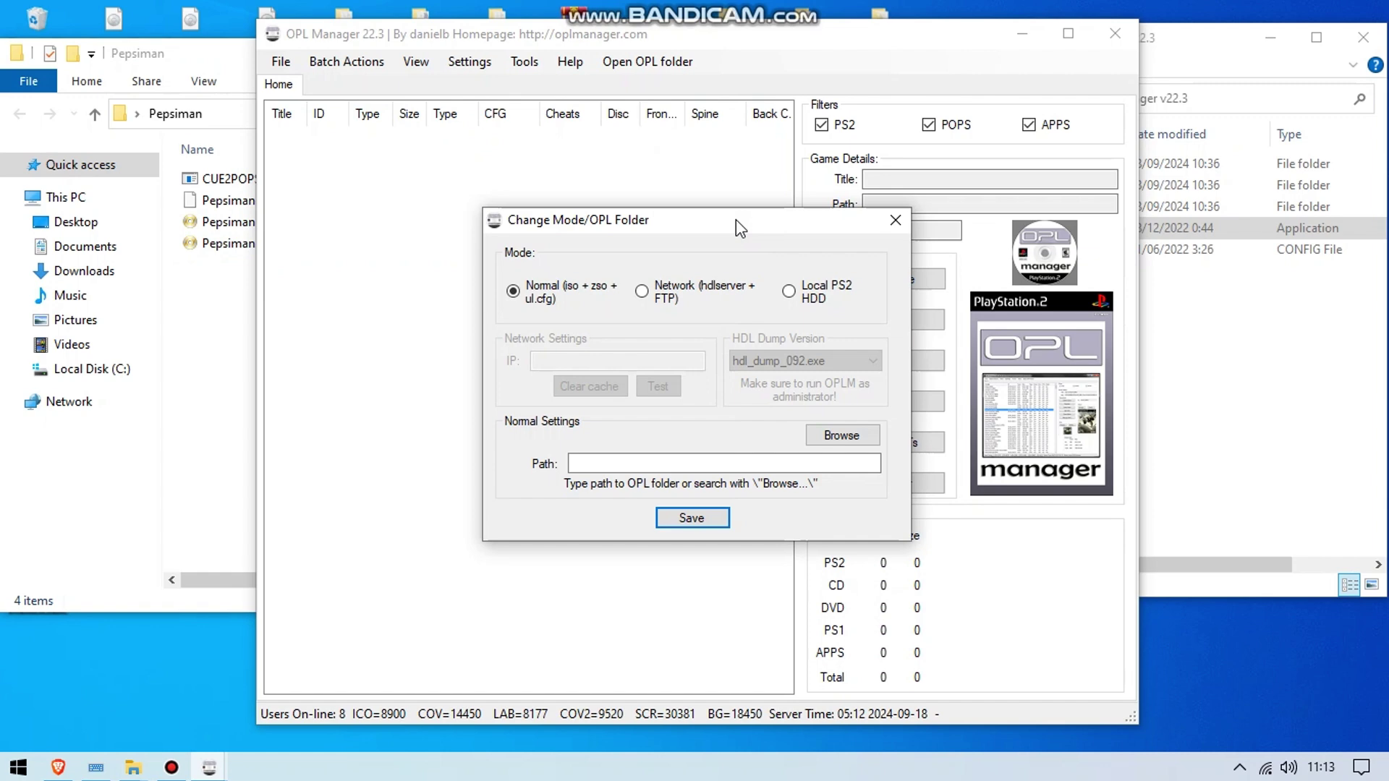
pyautogui.click(843, 434)
pyautogui.click(563, 352)
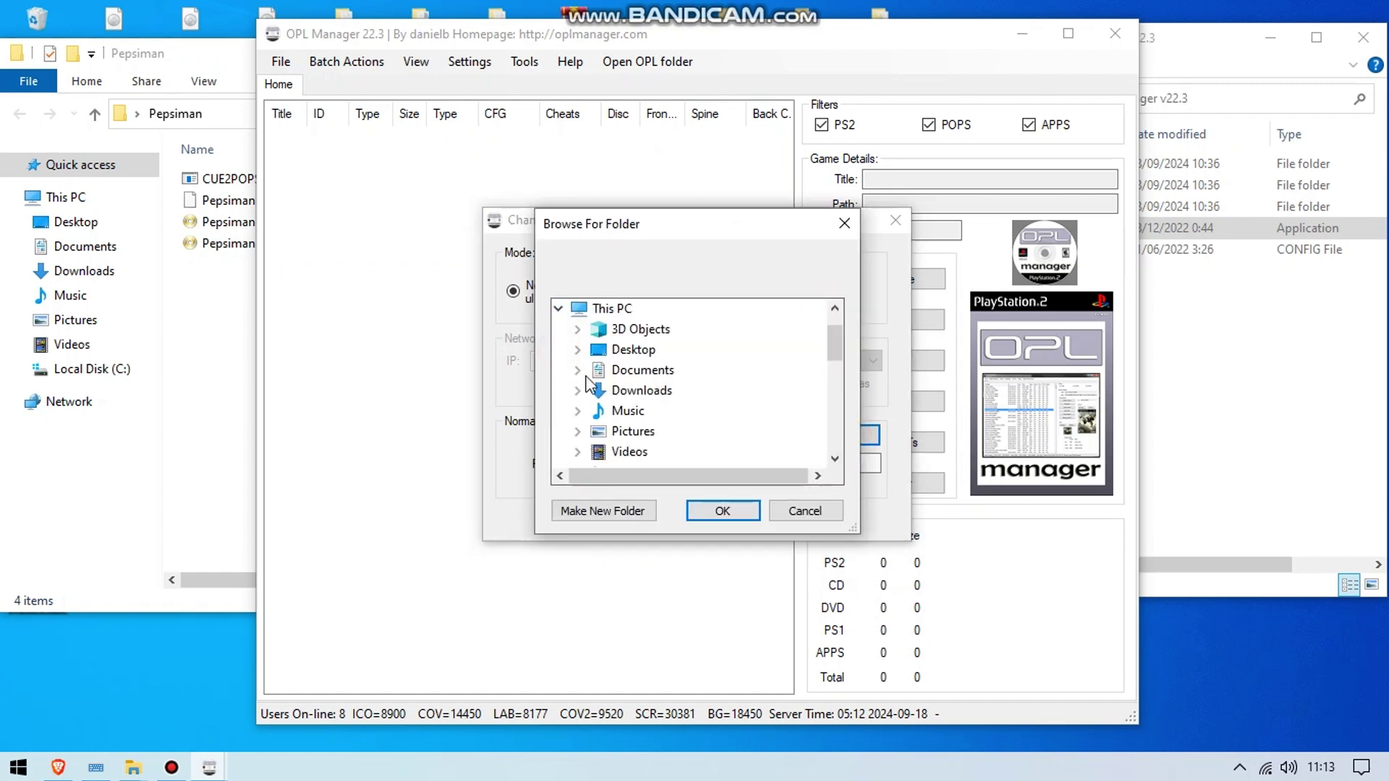
pyautogui.scroll(-1, 627, 406)
pyautogui.scroll(1, 633, 405)
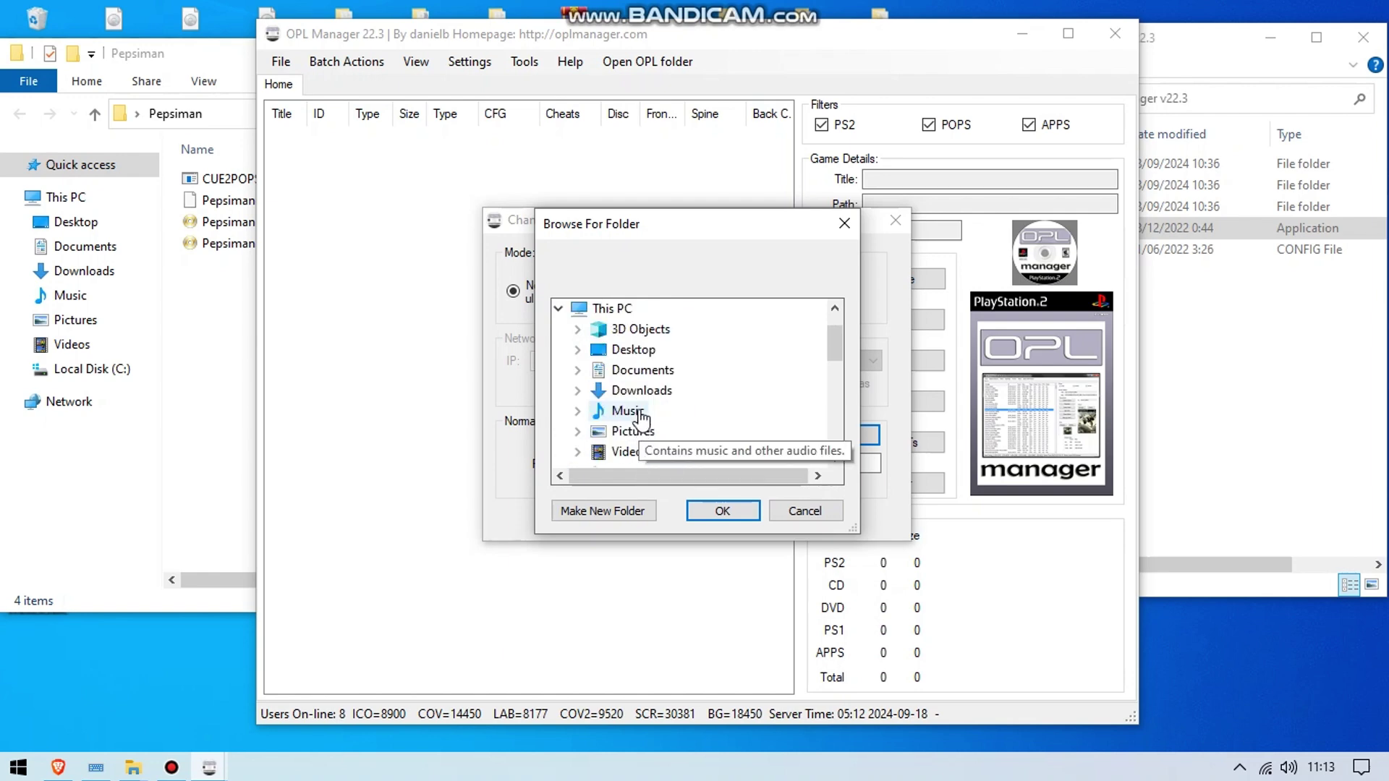
pyautogui.click(577, 350)
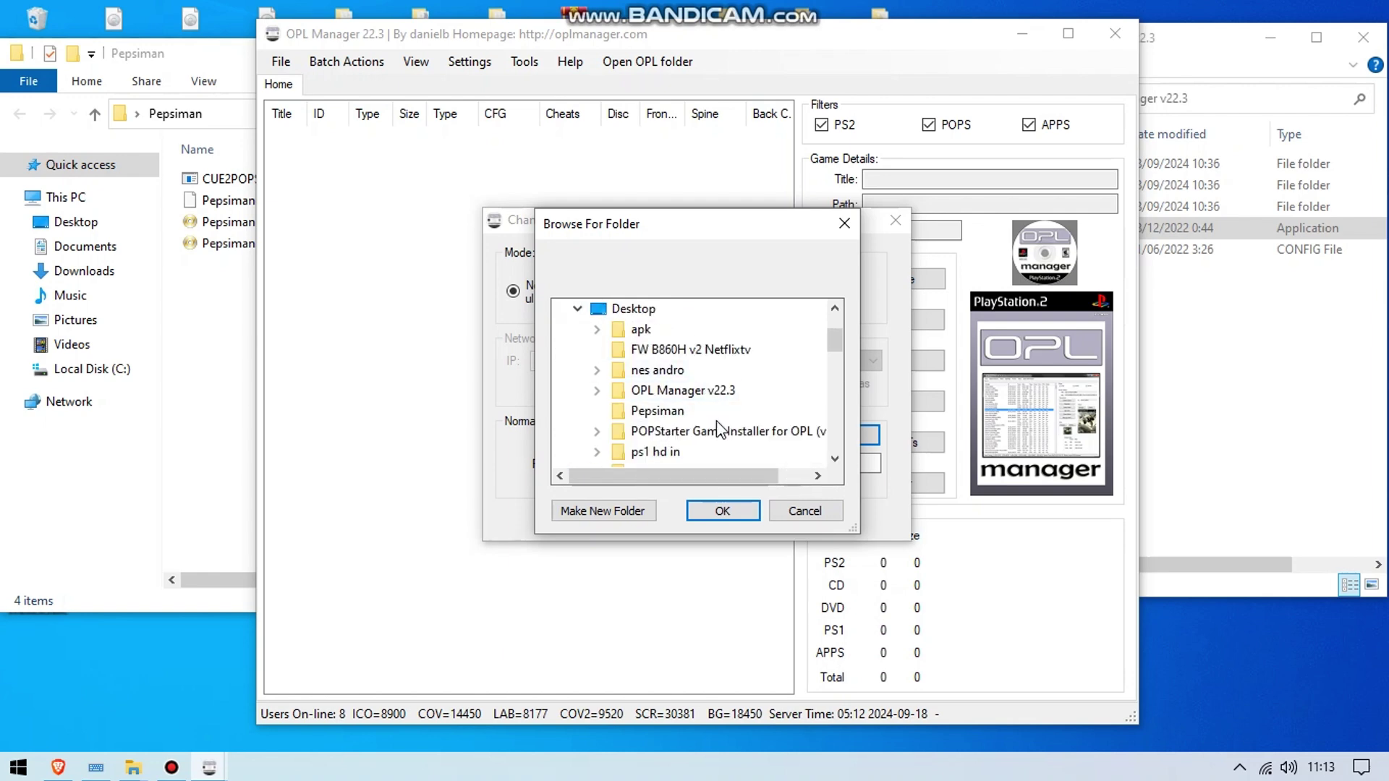
pyautogui.click(643, 410)
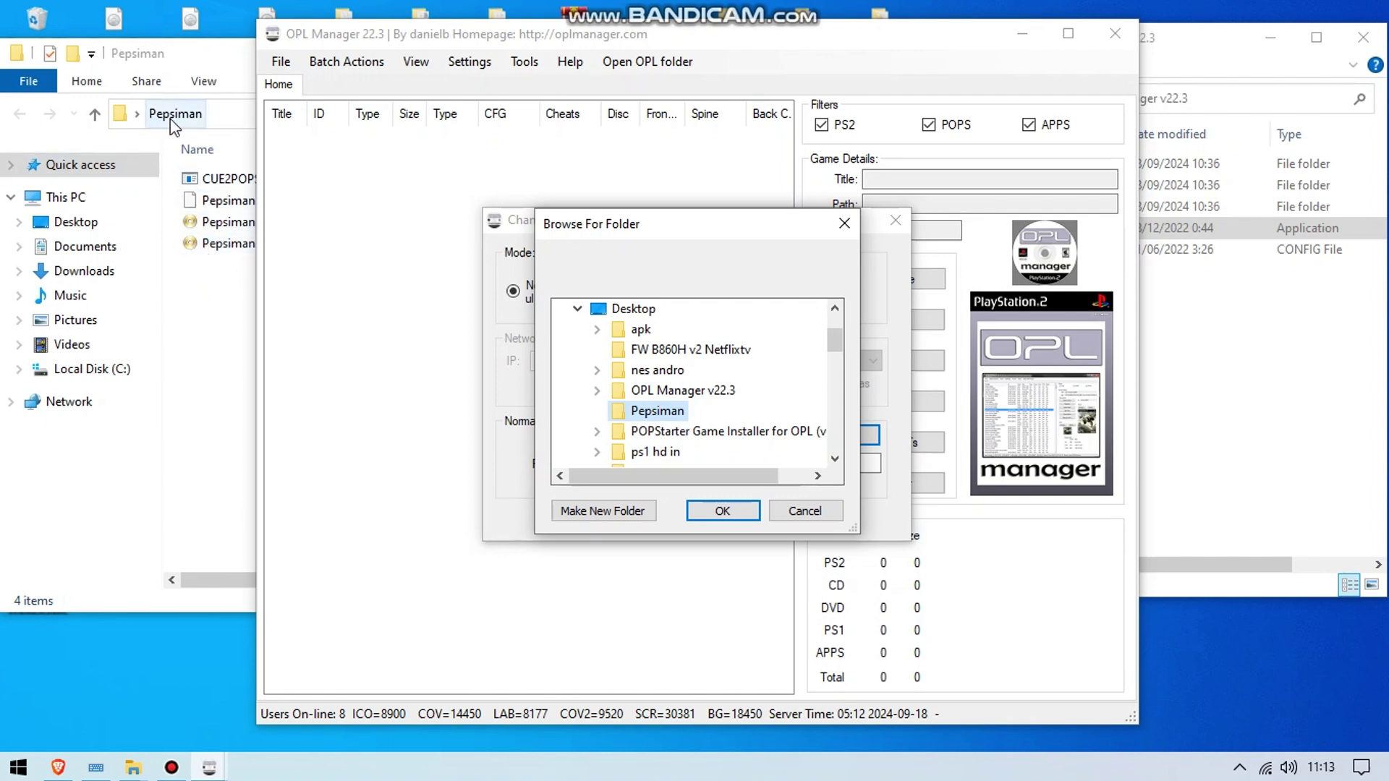
pyautogui.click(724, 519)
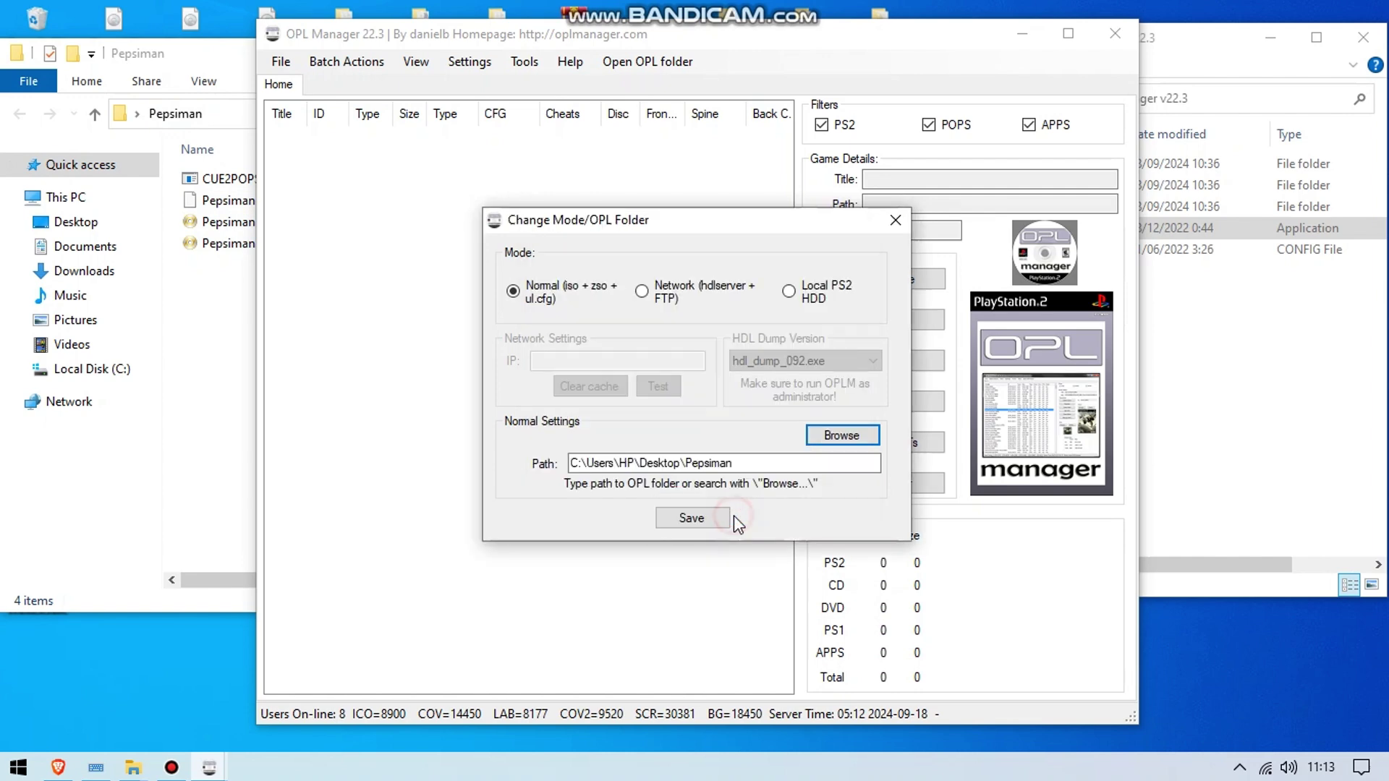
# Save the OPL folder settings and agree to create the ART/CFG/CD/DVD folders.
pyautogui.click(670, 519)
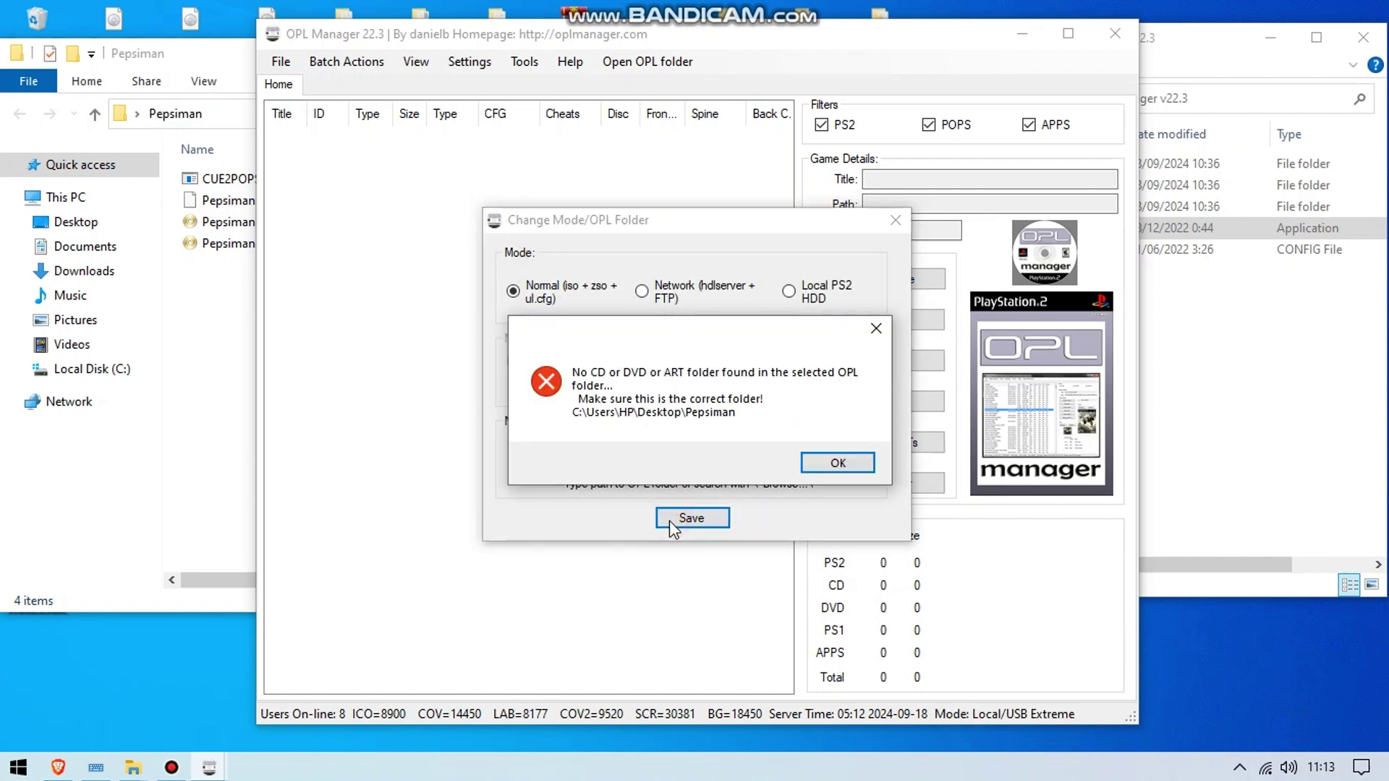
pyautogui.click(838, 465)
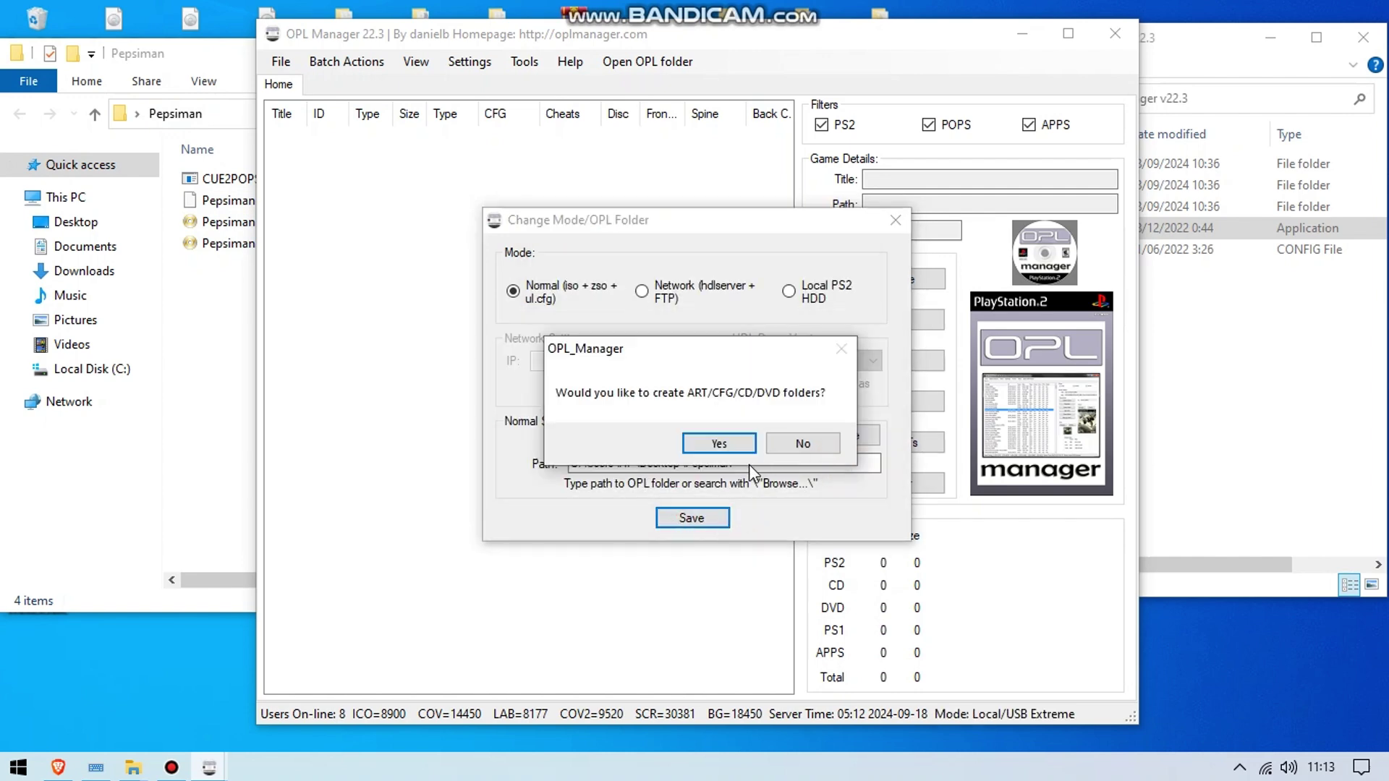
pyautogui.click(735, 445)
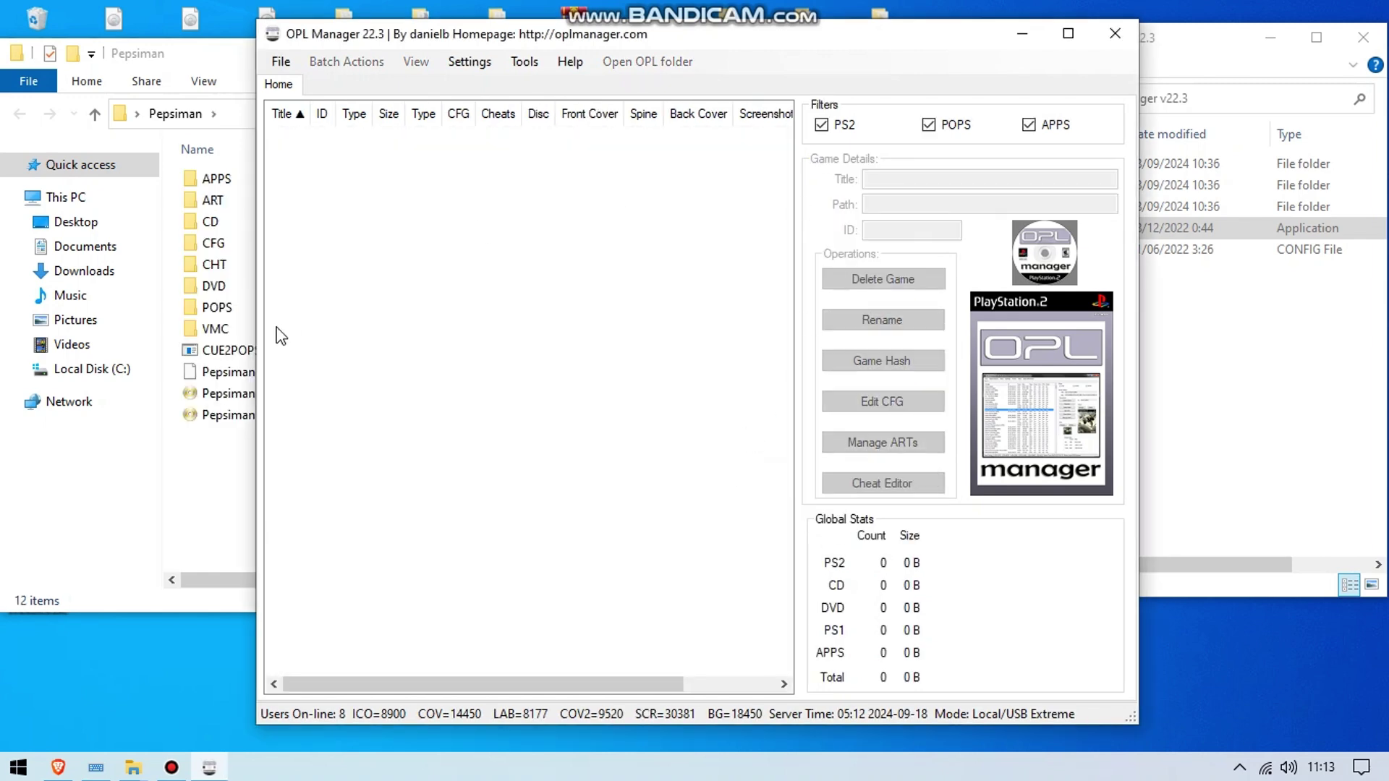
# Copy the converted Pepsiman (Japan) VCD file into the POPS folder inside Pepsiman using Explorer.
pyautogui.click(228, 477)
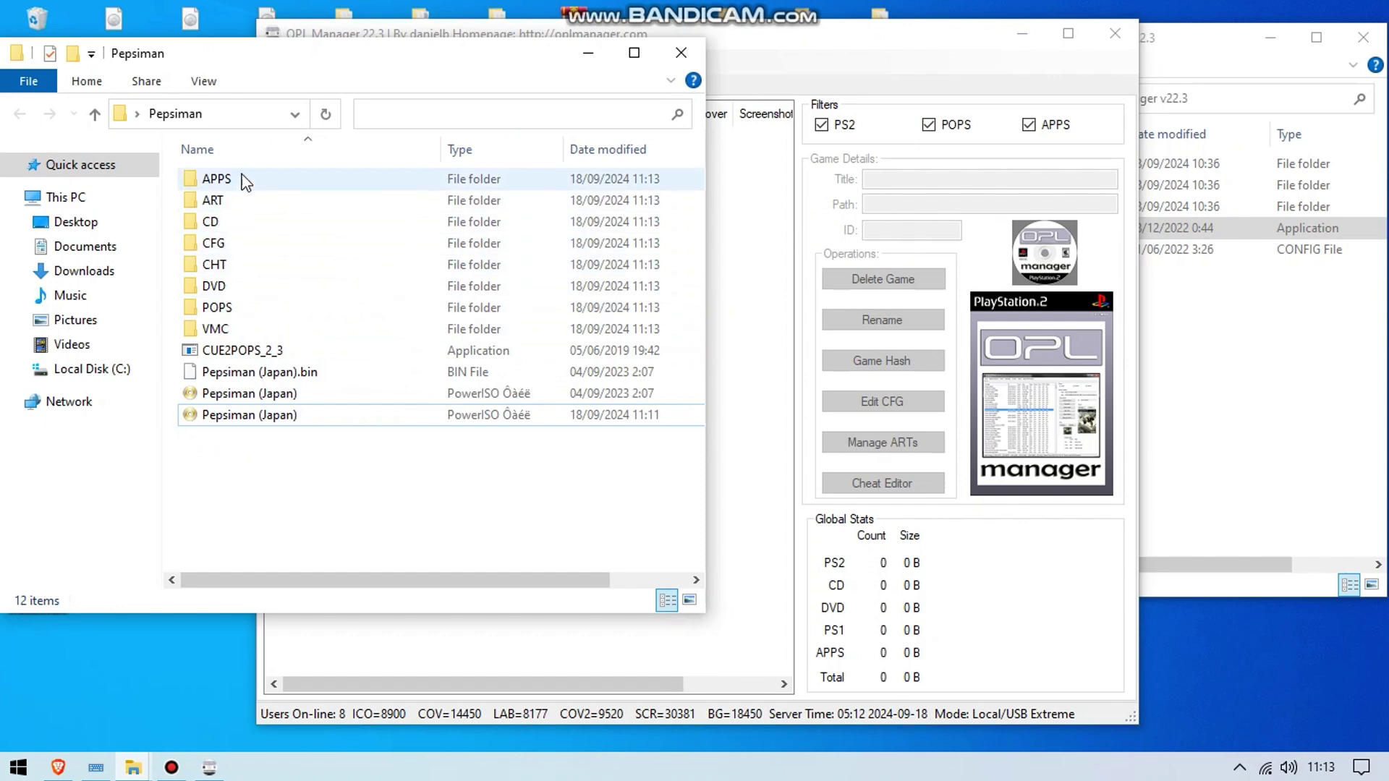
pyautogui.rightClick(250, 418)
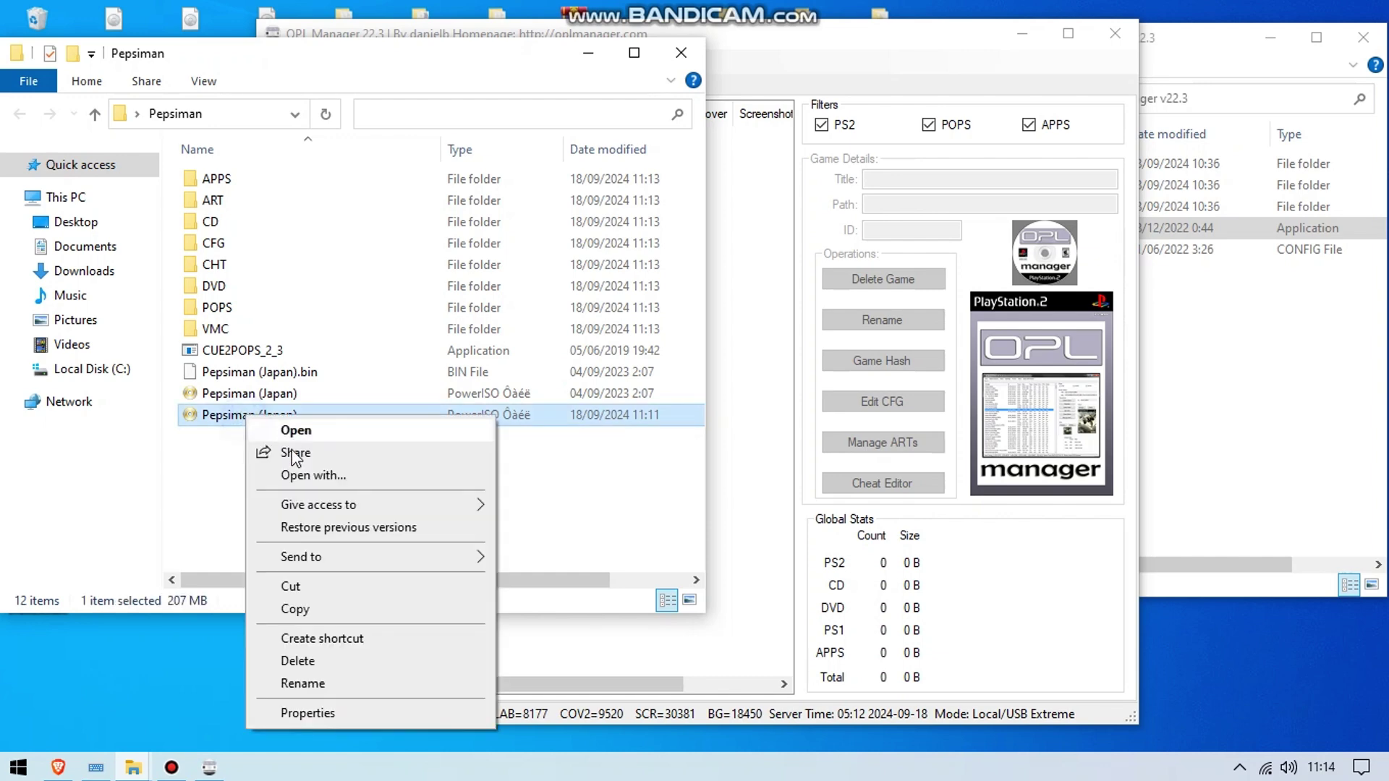
pyautogui.click(322, 613)
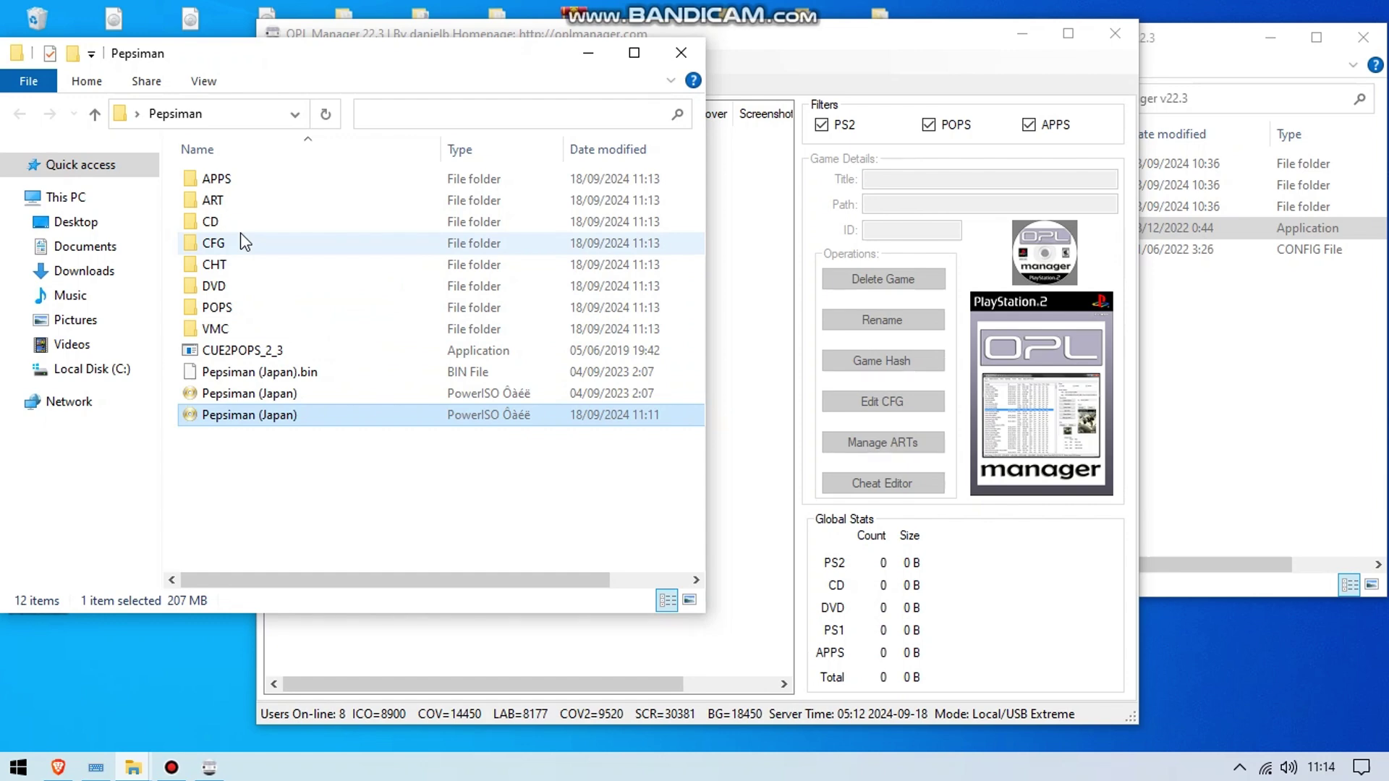
pyautogui.doubleClick(229, 309)
pyautogui.rightClick(256, 294)
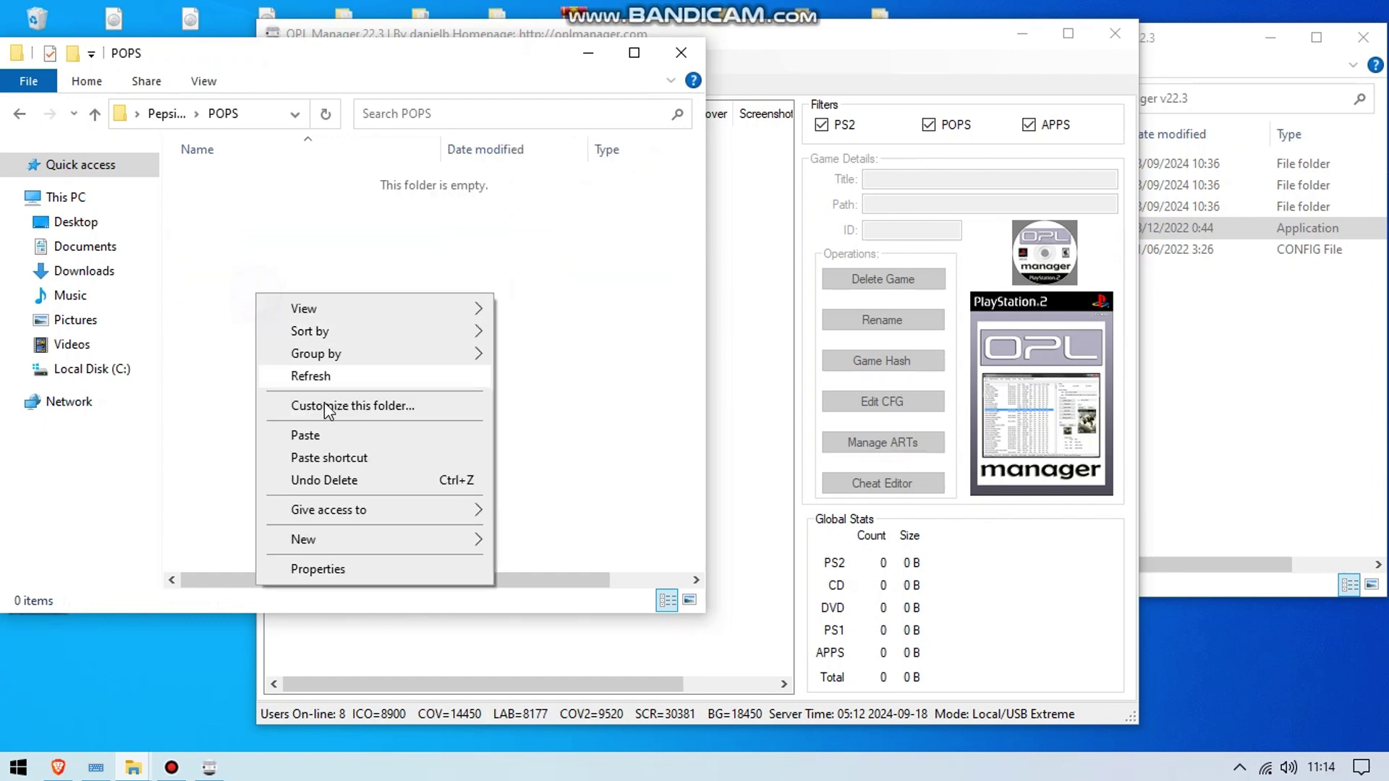
pyautogui.click(332, 441)
pyautogui.click(427, 520)
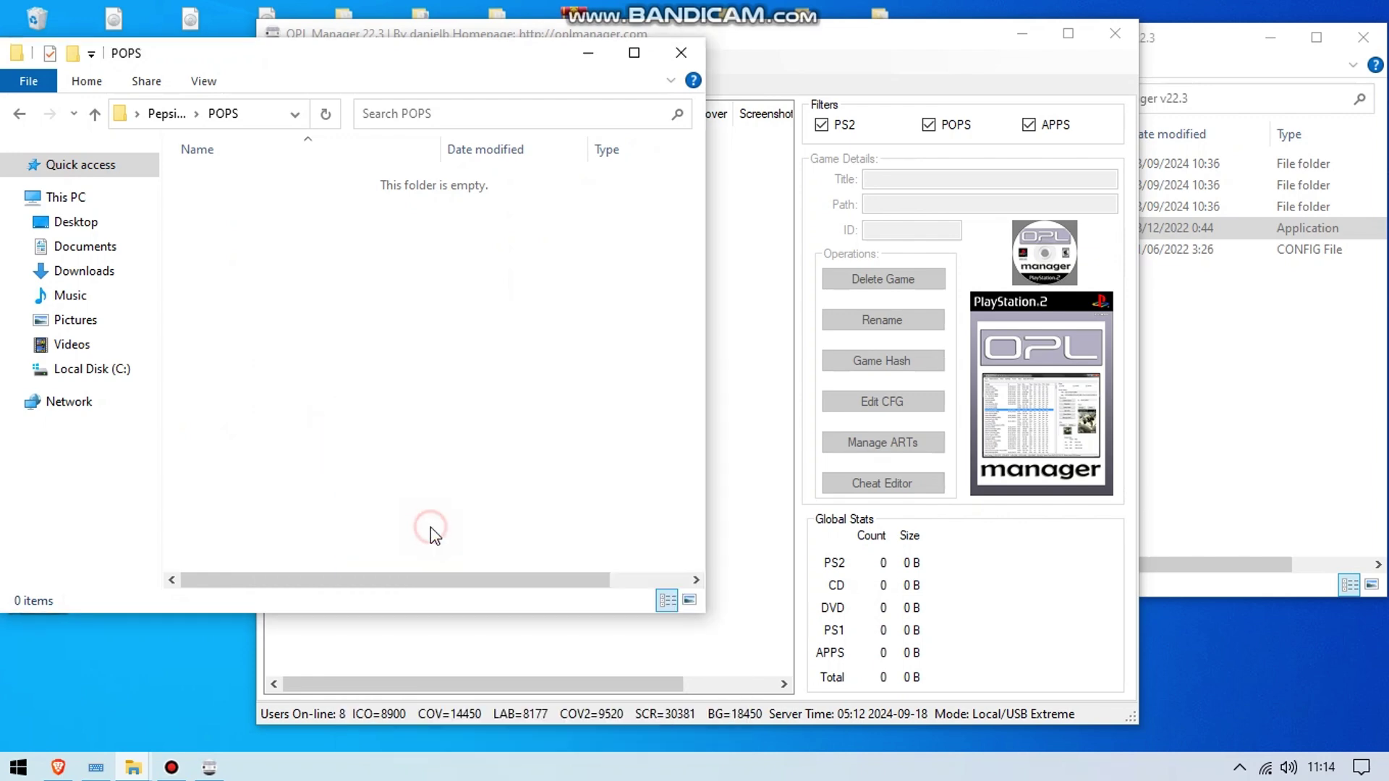
pyautogui.click(327, 333)
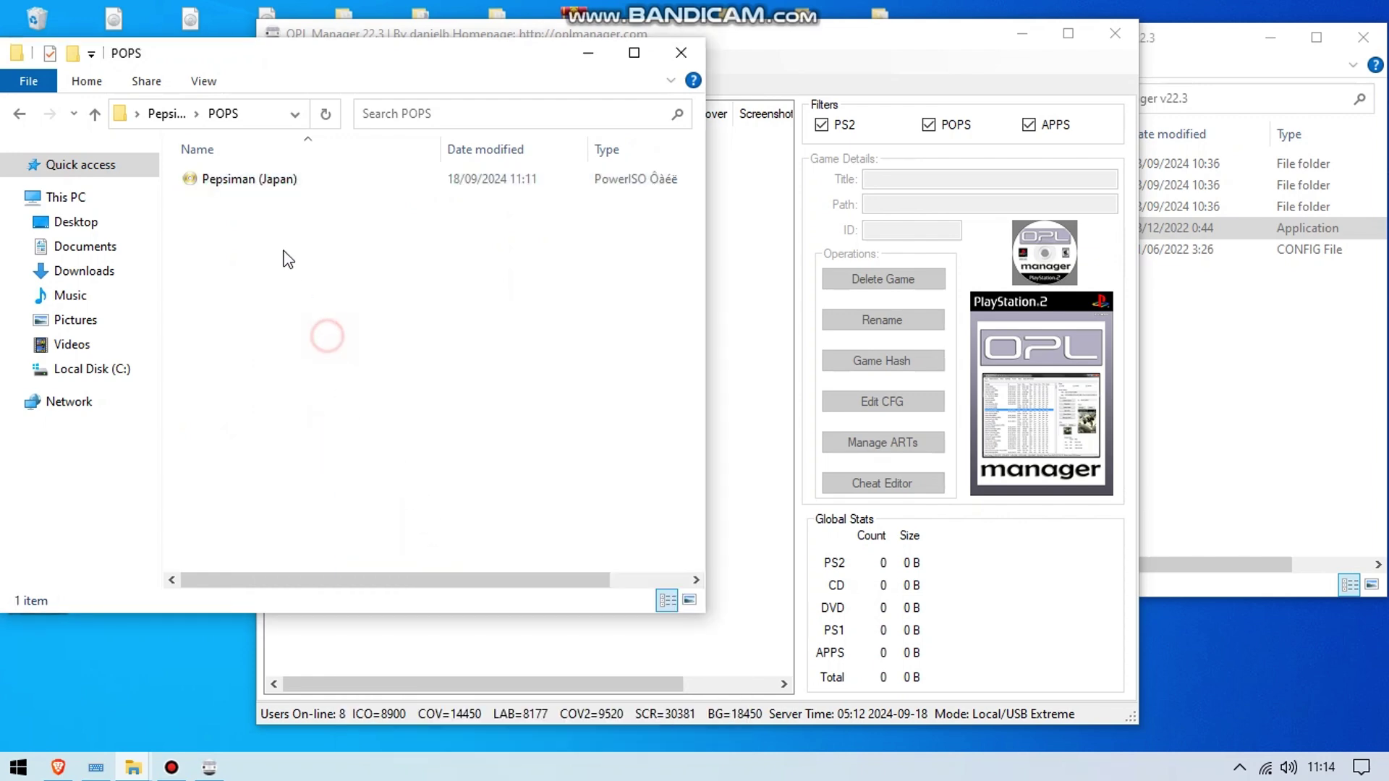
pyautogui.click(794, 43)
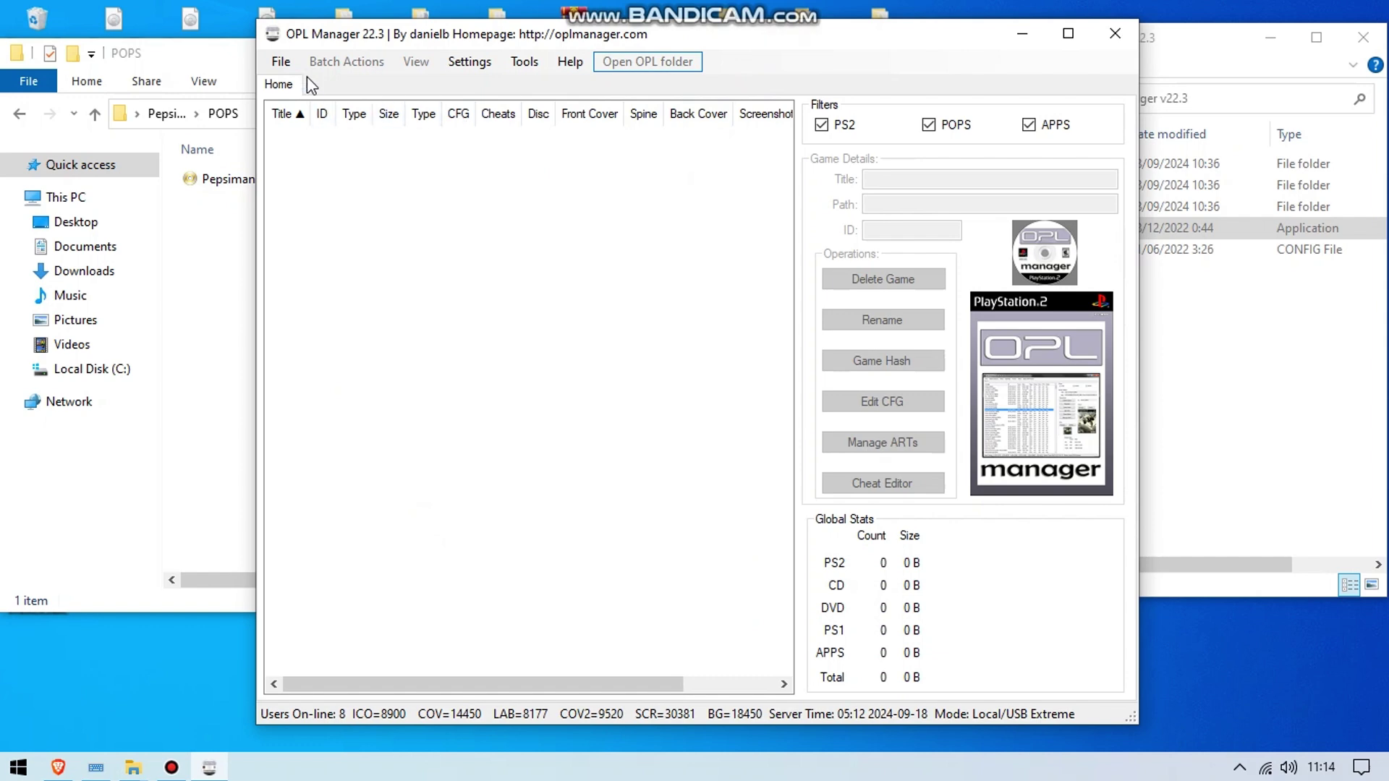
pyautogui.click(280, 65)
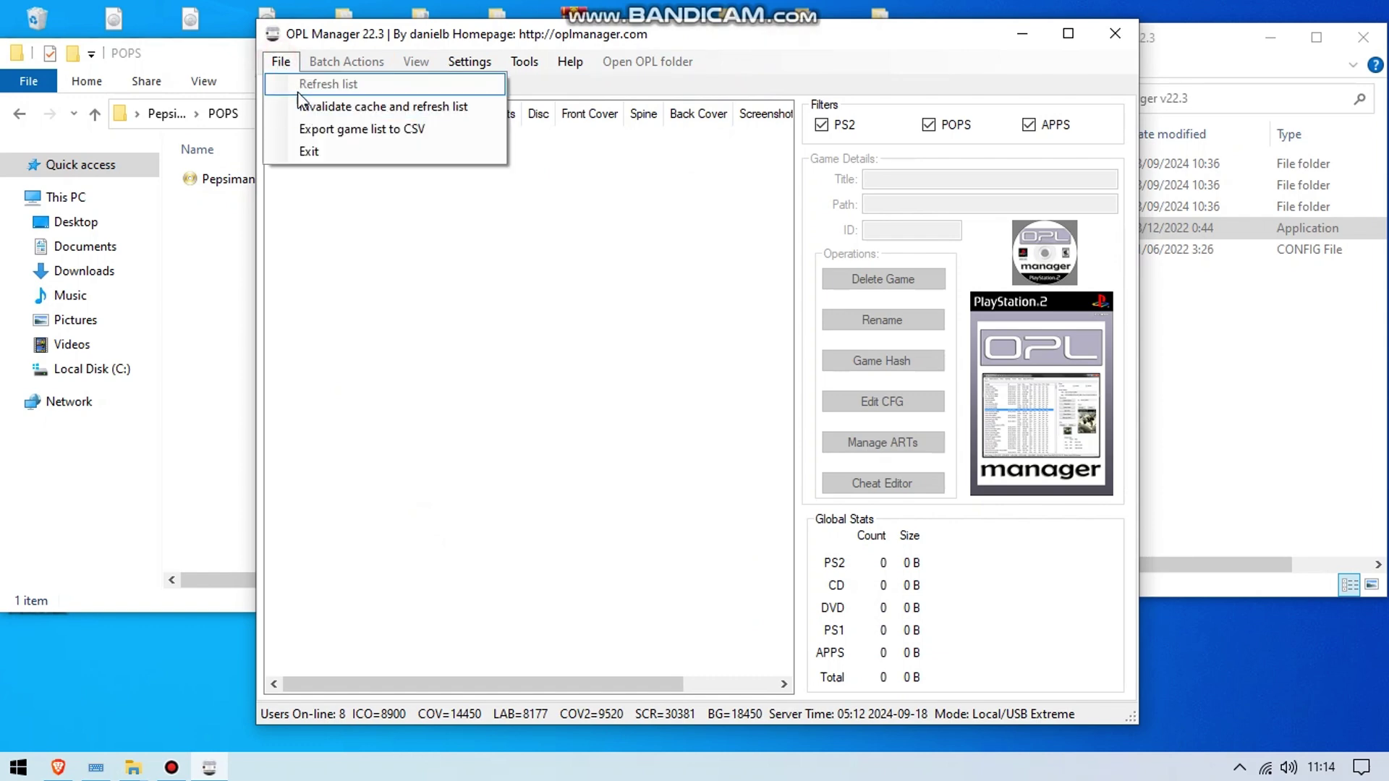
pyautogui.click(214, 213)
pyautogui.click(815, 56)
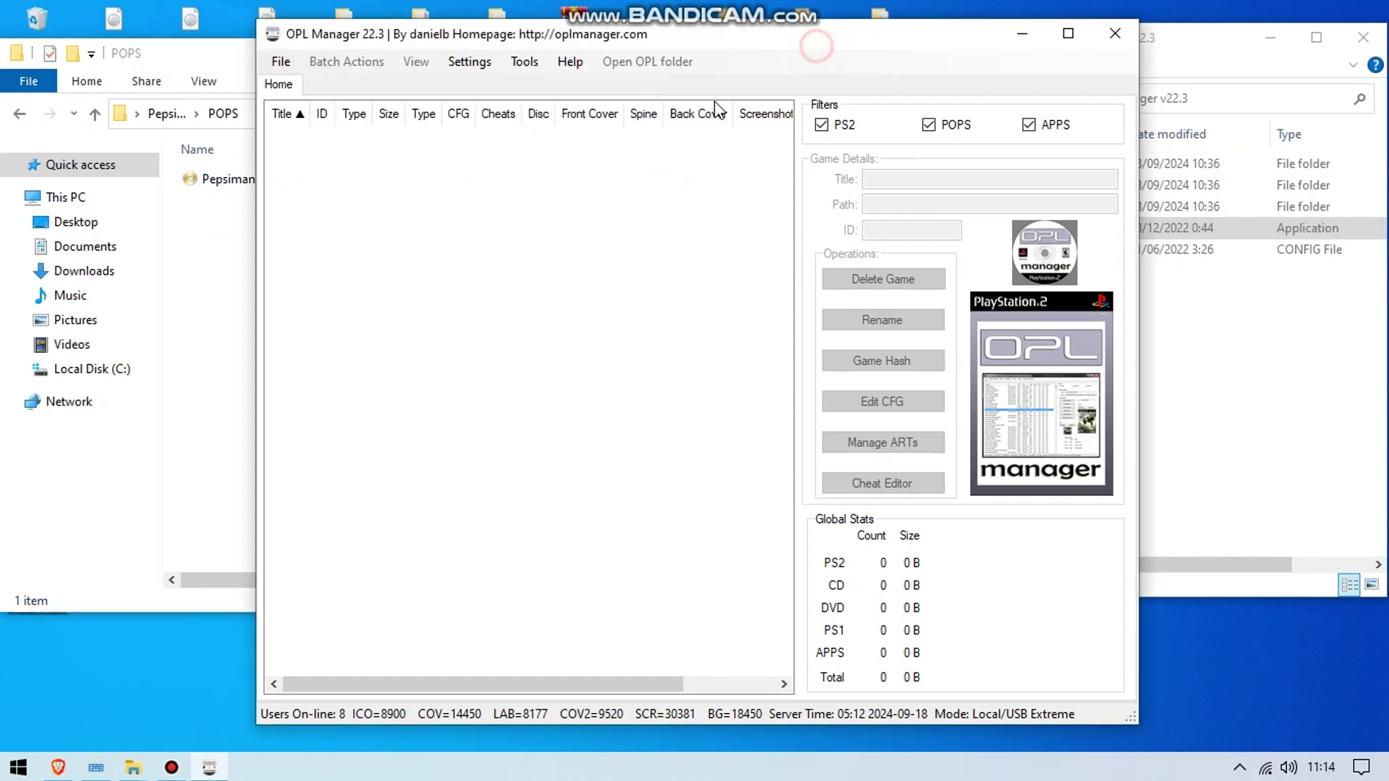
# Restart OPL Manager to rescan the game folder and select the invalid Pepsiman (Japan) entry.
pyautogui.click(1115, 34)
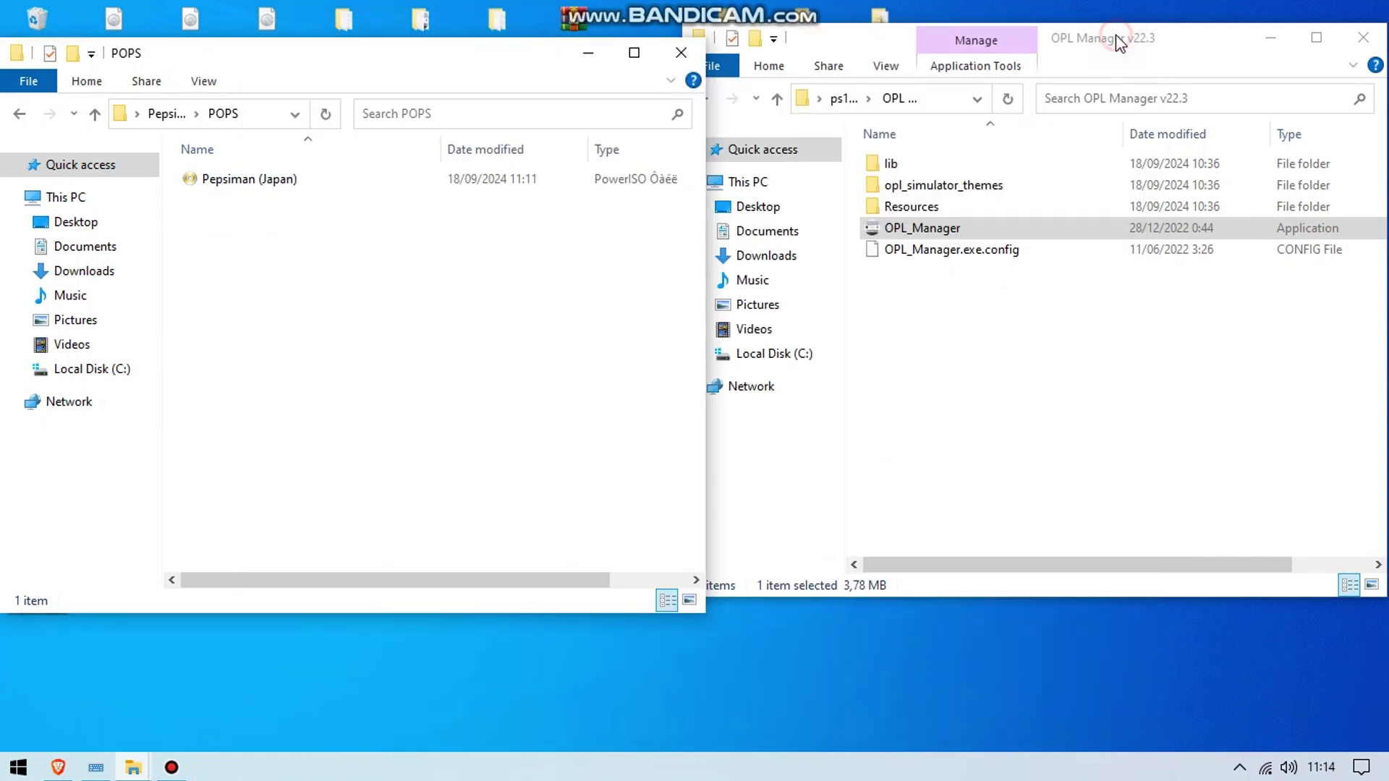
pyautogui.doubleClick(921, 230)
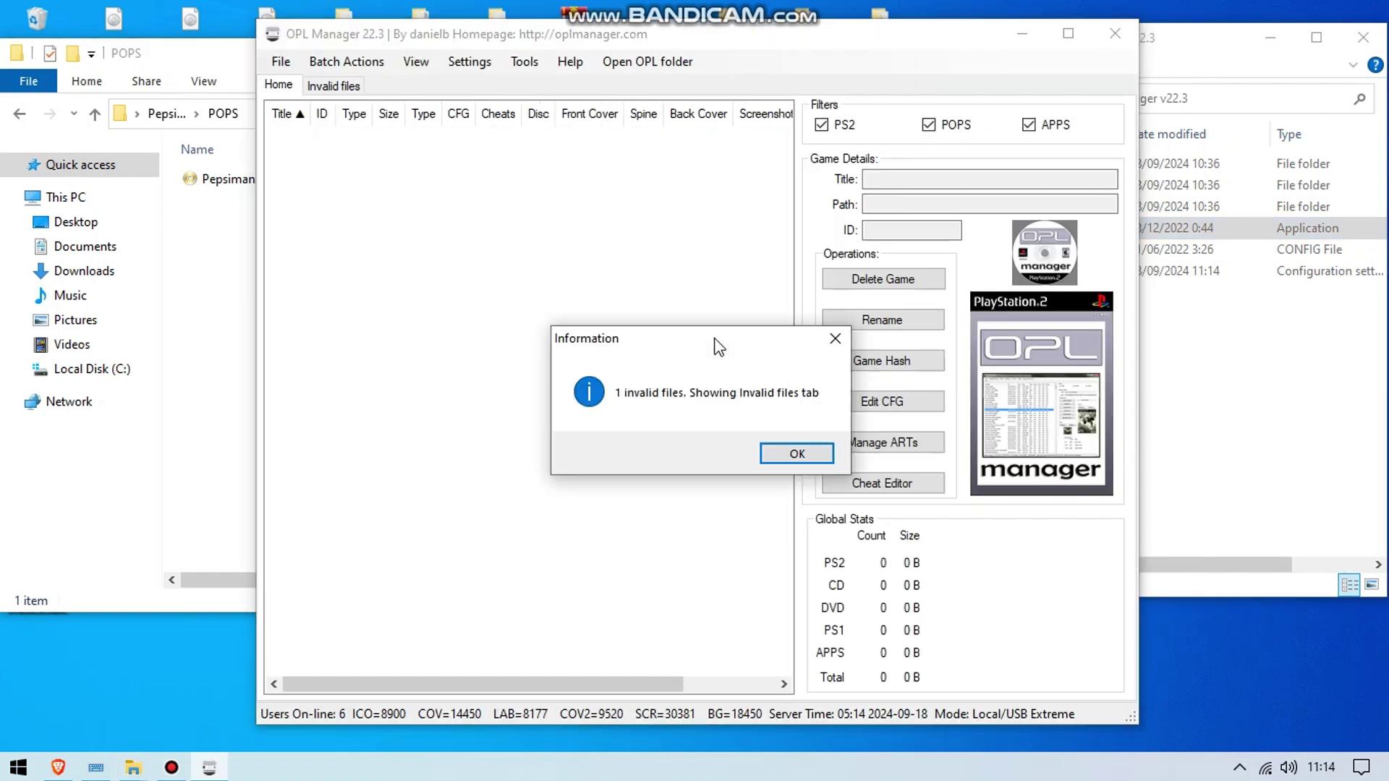
pyautogui.click(785, 452)
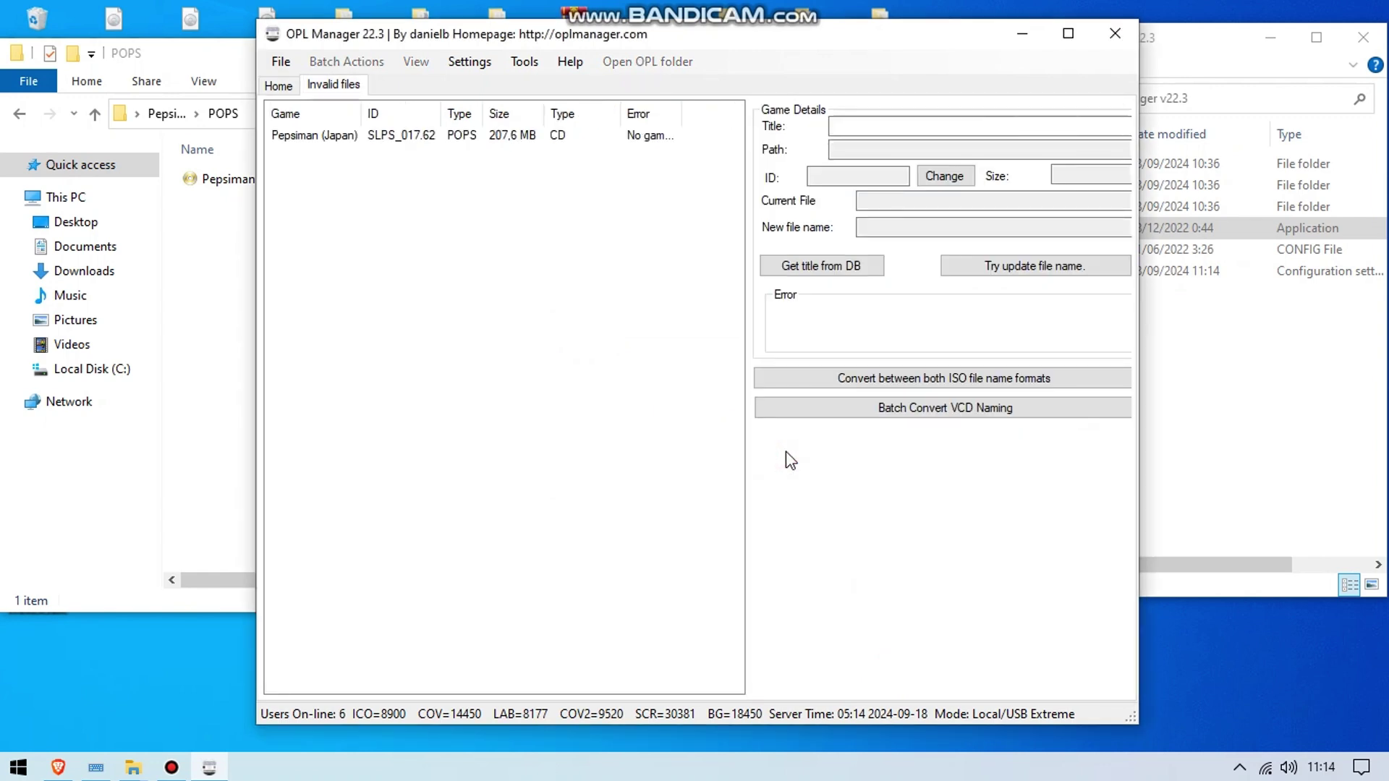
pyautogui.click(307, 136)
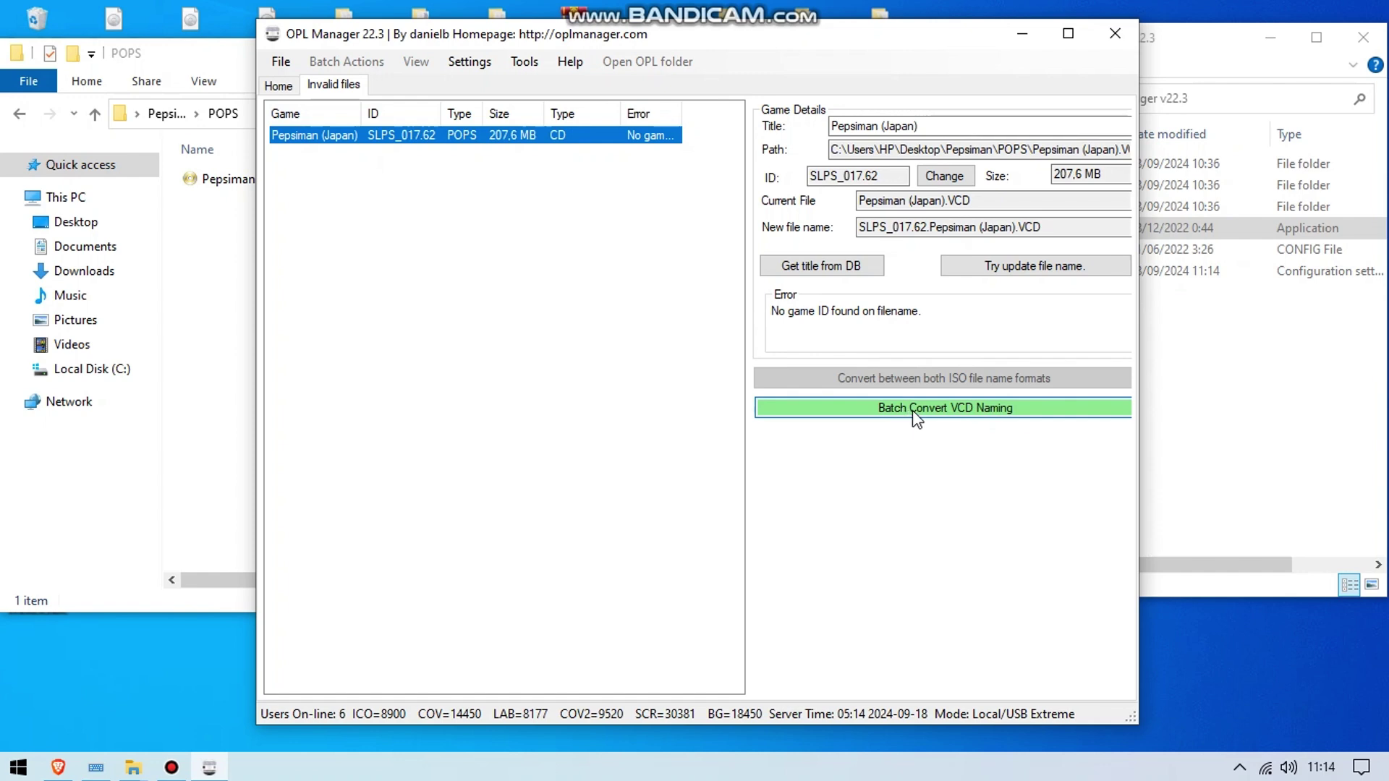
# Run the batch VCD naming conversion in HDD mode with Delete ELFs enabled, and close OPL Manager.
pyautogui.click(949, 408)
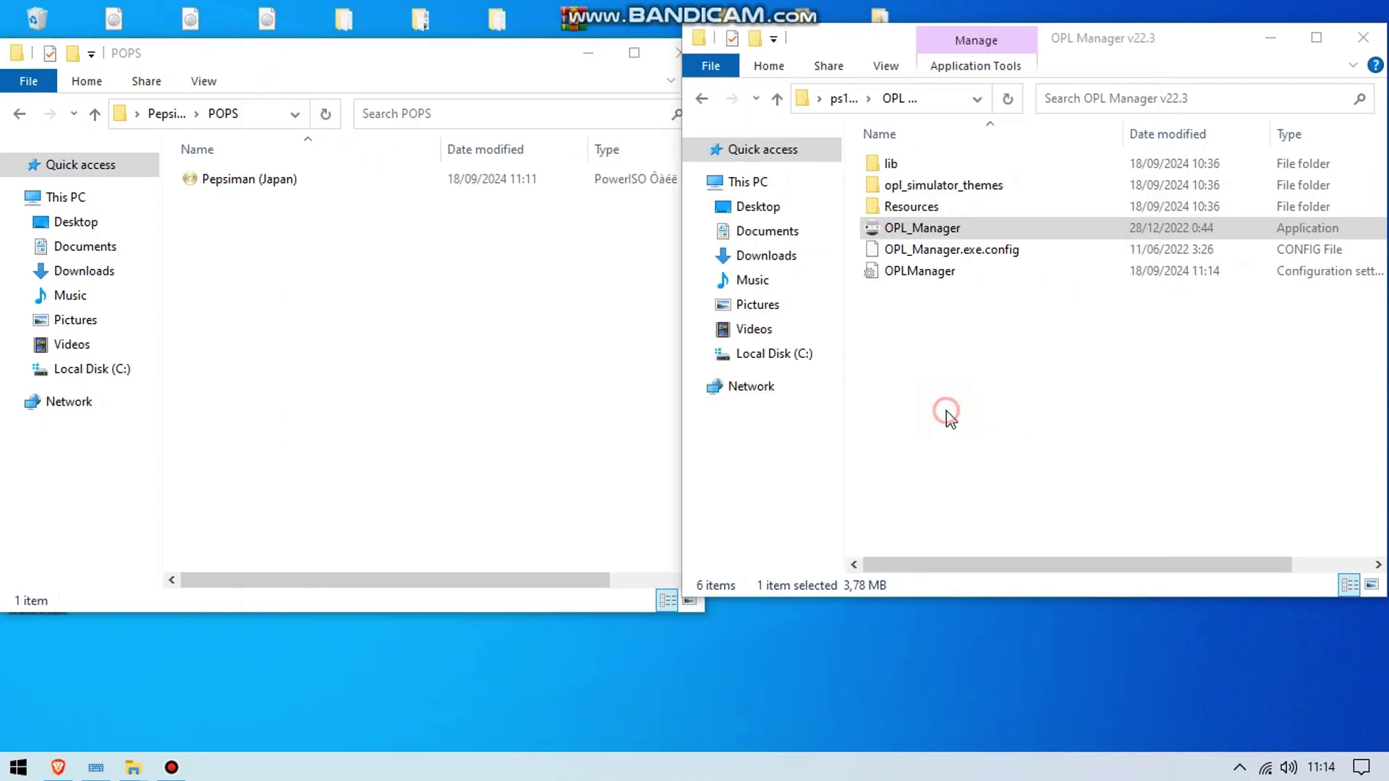
pyautogui.click(328, 195)
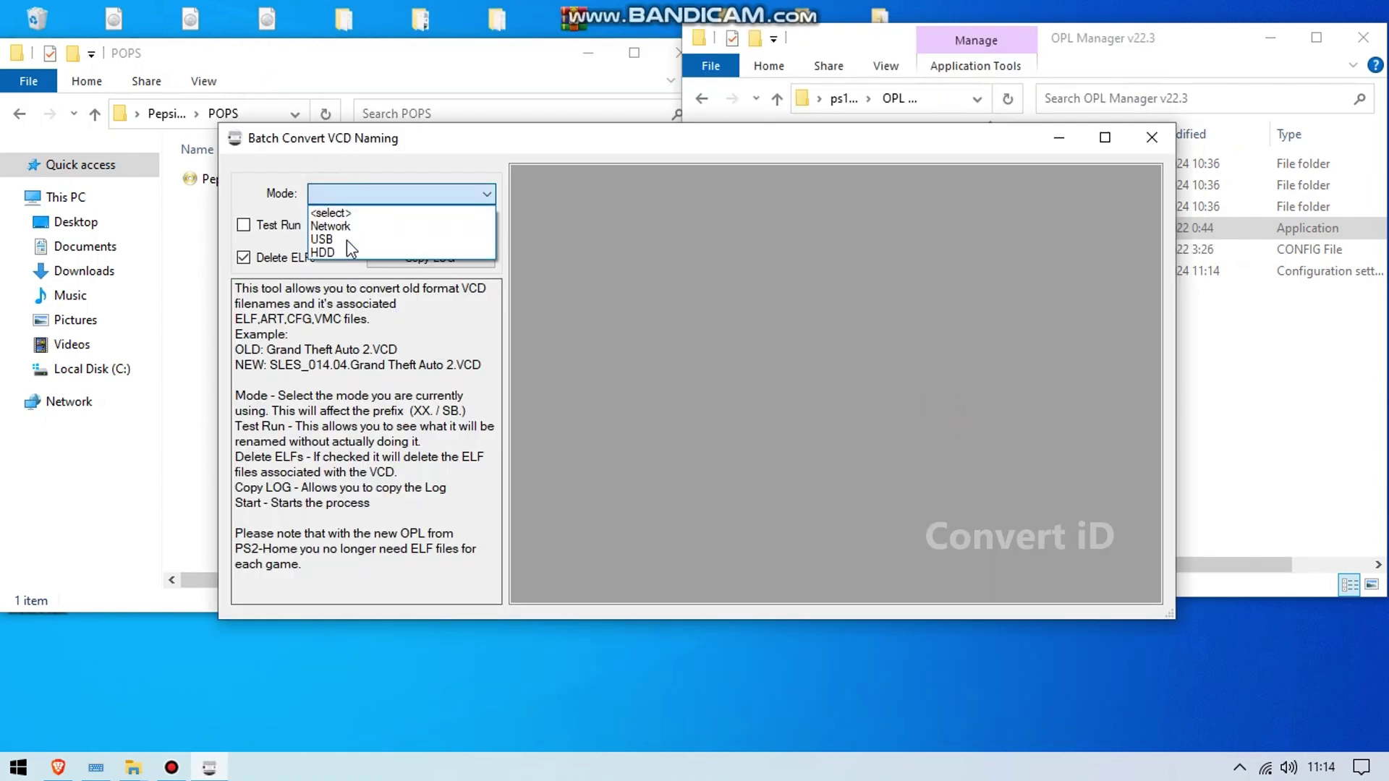
pyautogui.click(344, 253)
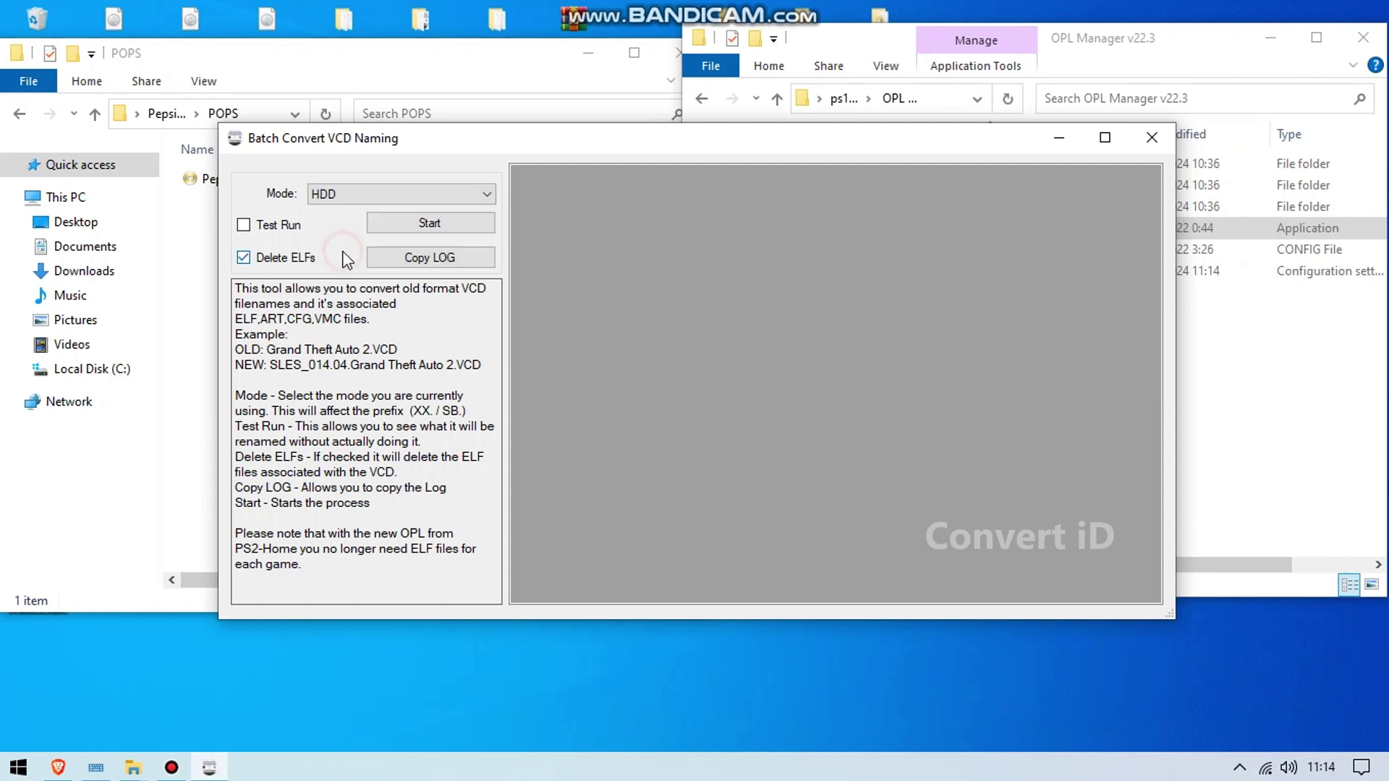
pyautogui.click(431, 223)
pyautogui.click(837, 454)
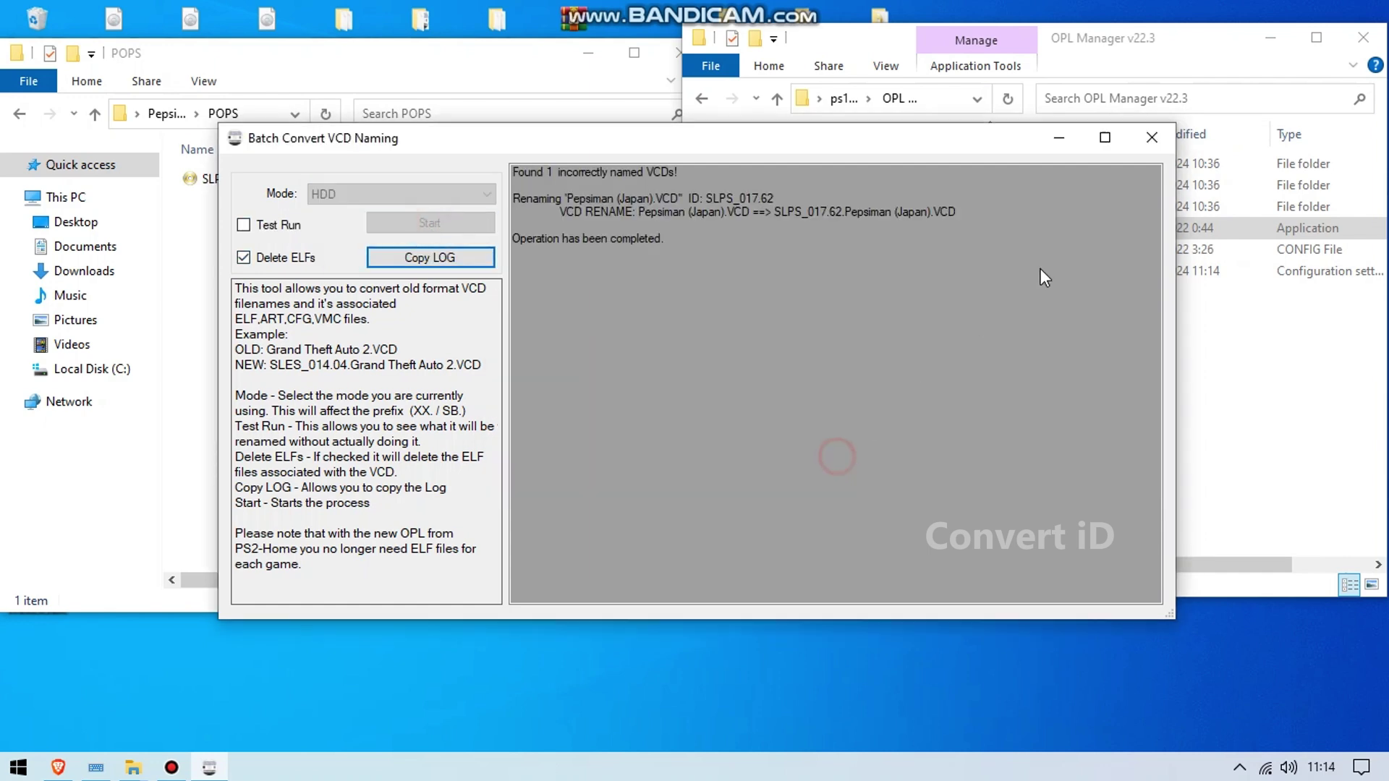
pyautogui.click(1153, 144)
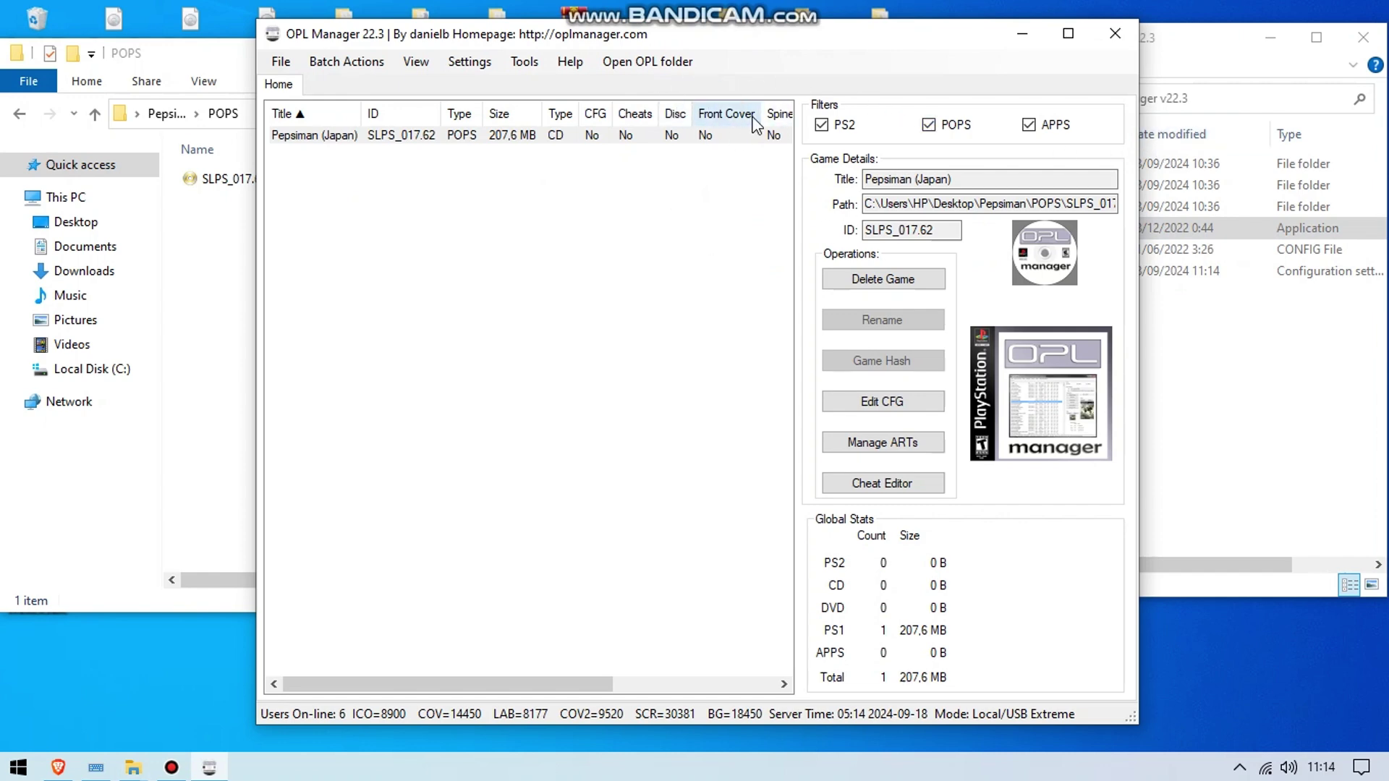
pyautogui.click(1114, 34)
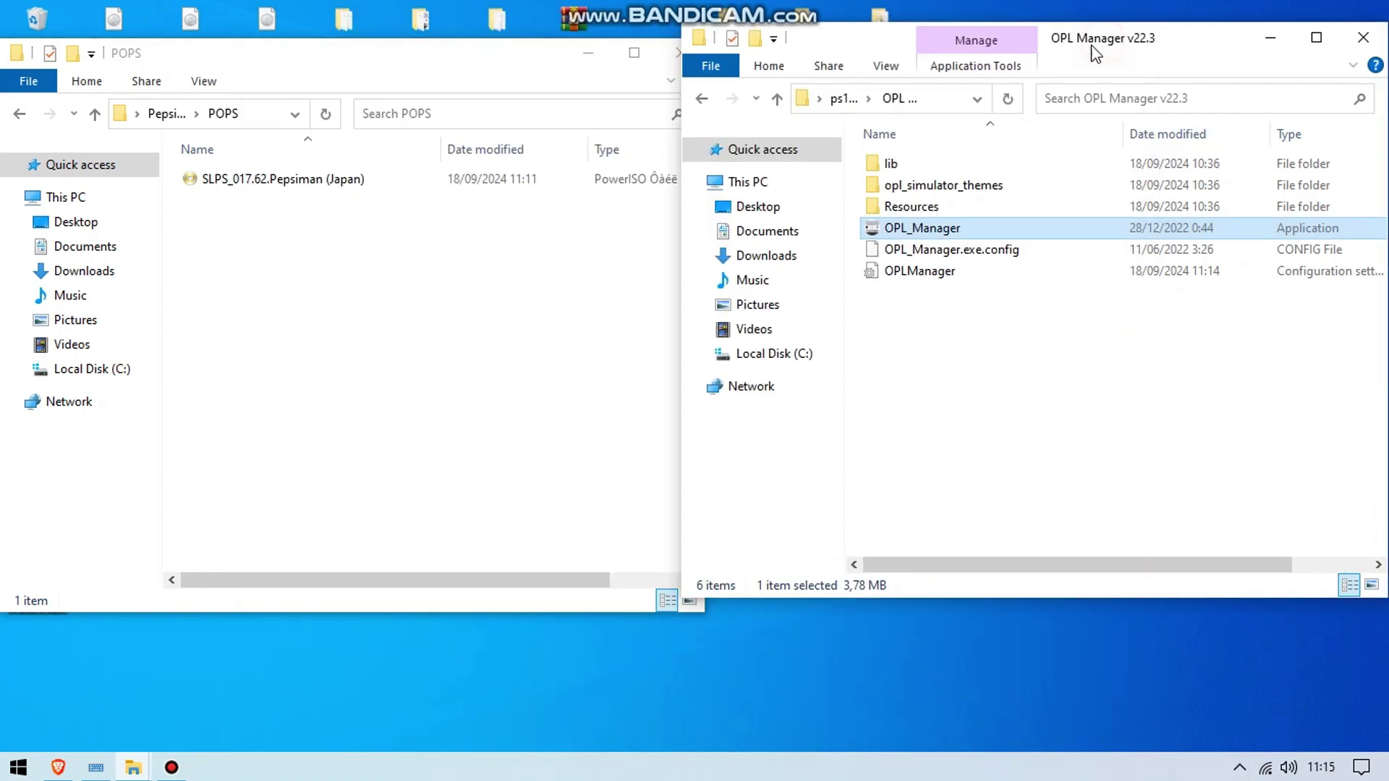
# Return to the ps1 hd in folder in Explorer and create a folder named "hdd ps1 in" on the Desktop.
pyautogui.click(702, 99)
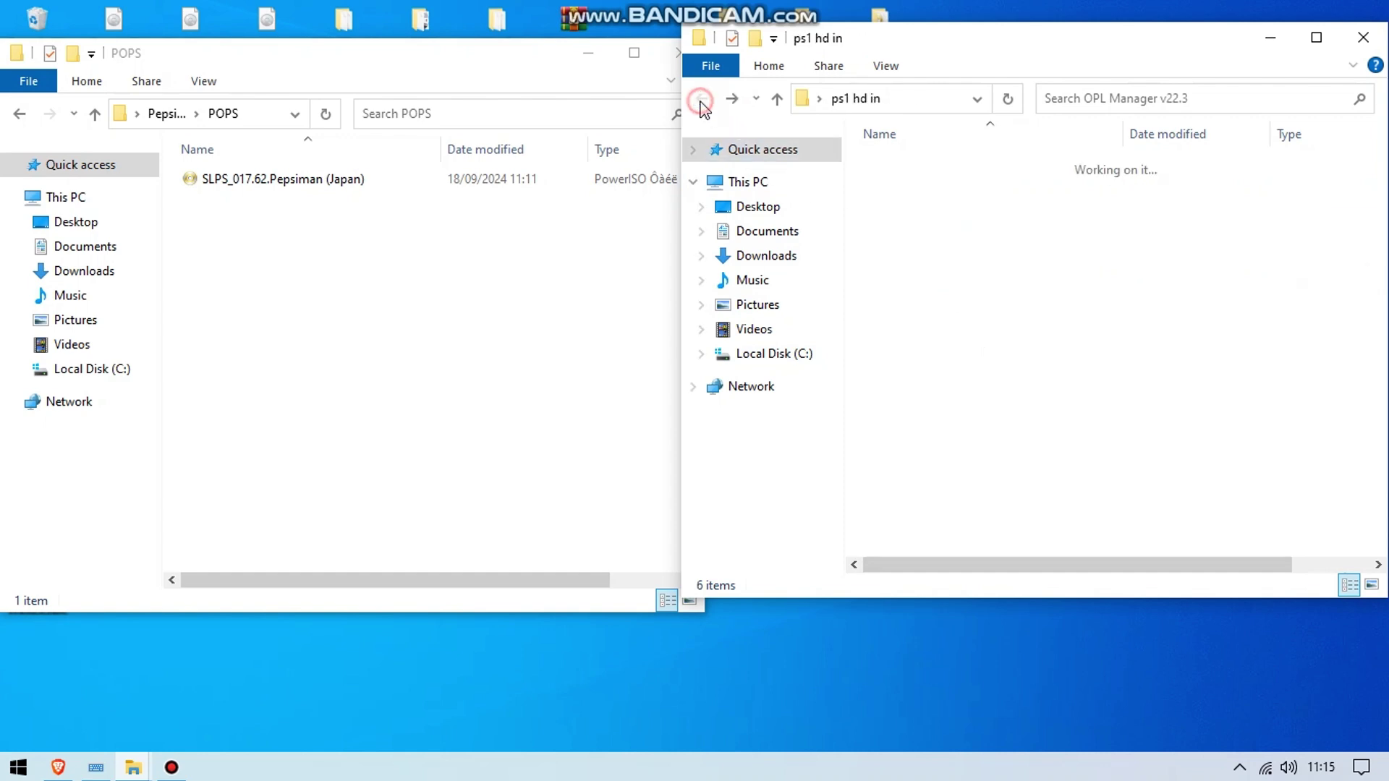
pyautogui.click(95, 767)
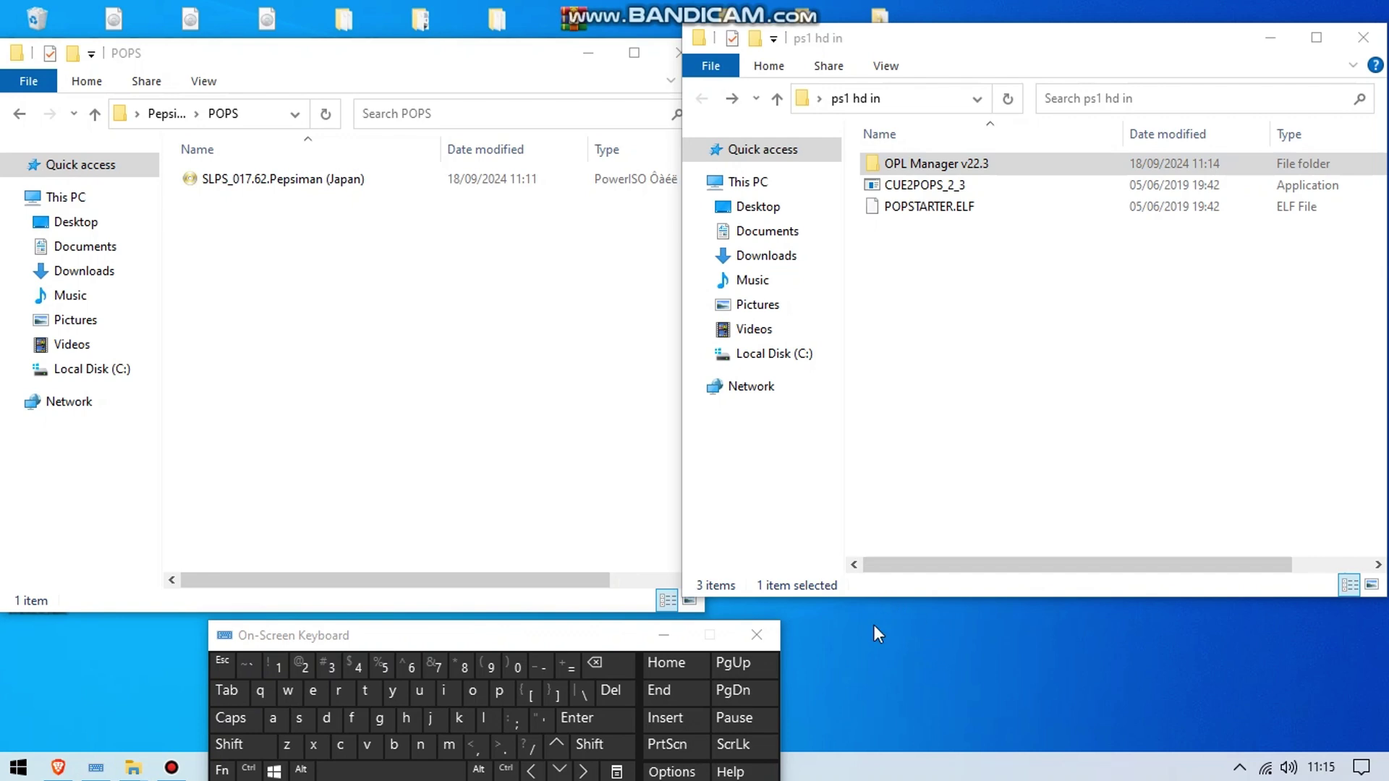
pyautogui.rightClick(908, 638)
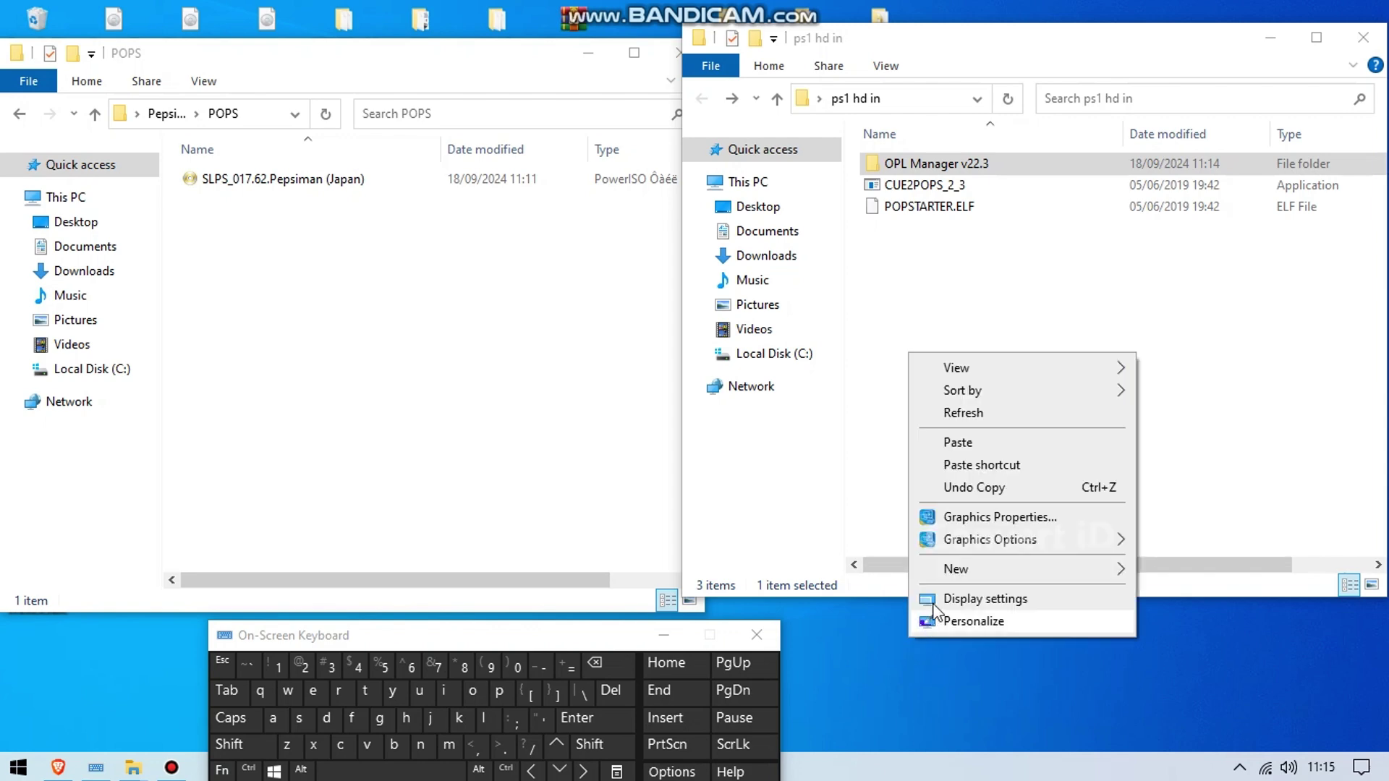
pyautogui.moveTo(955, 569)
pyautogui.click(882, 570)
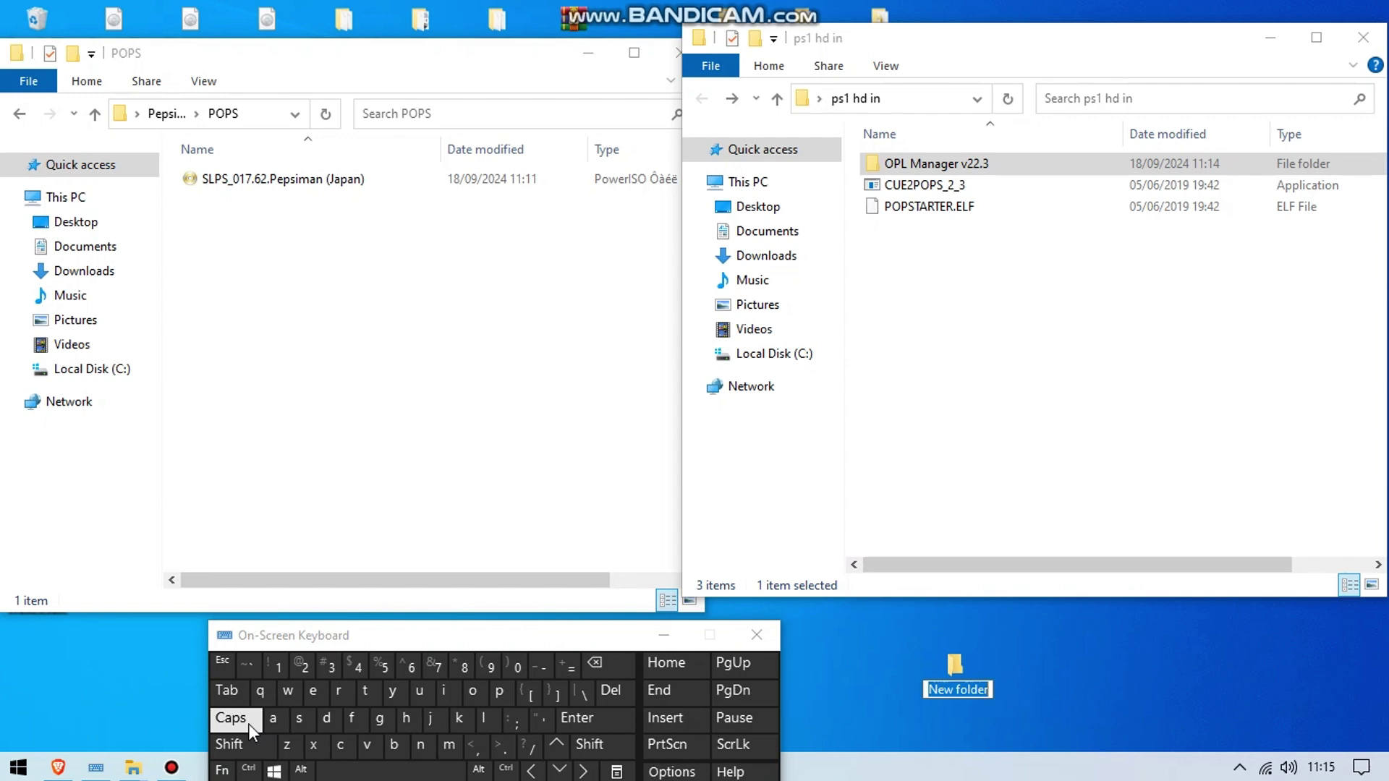
pyautogui.write('h')
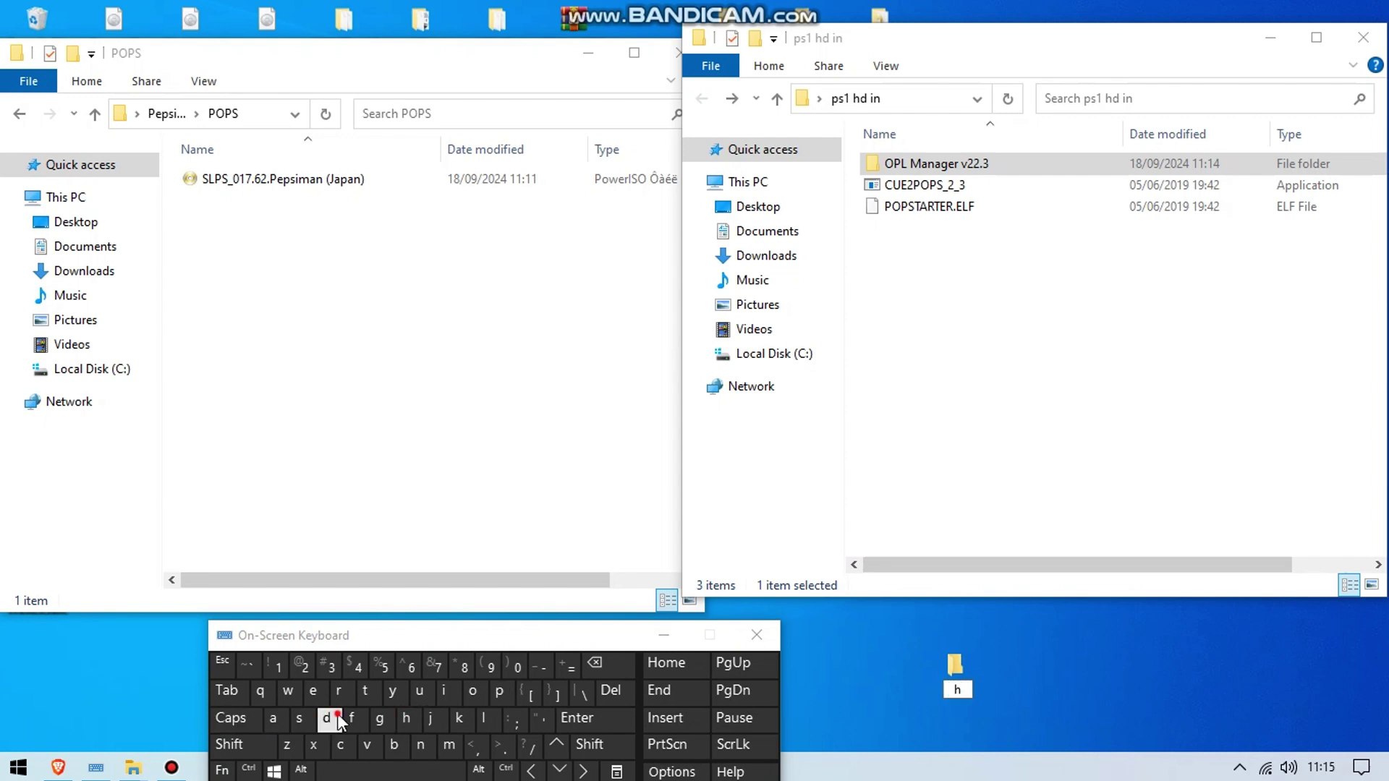
pyautogui.write('dd ps1 in')
pyautogui.press('Return')
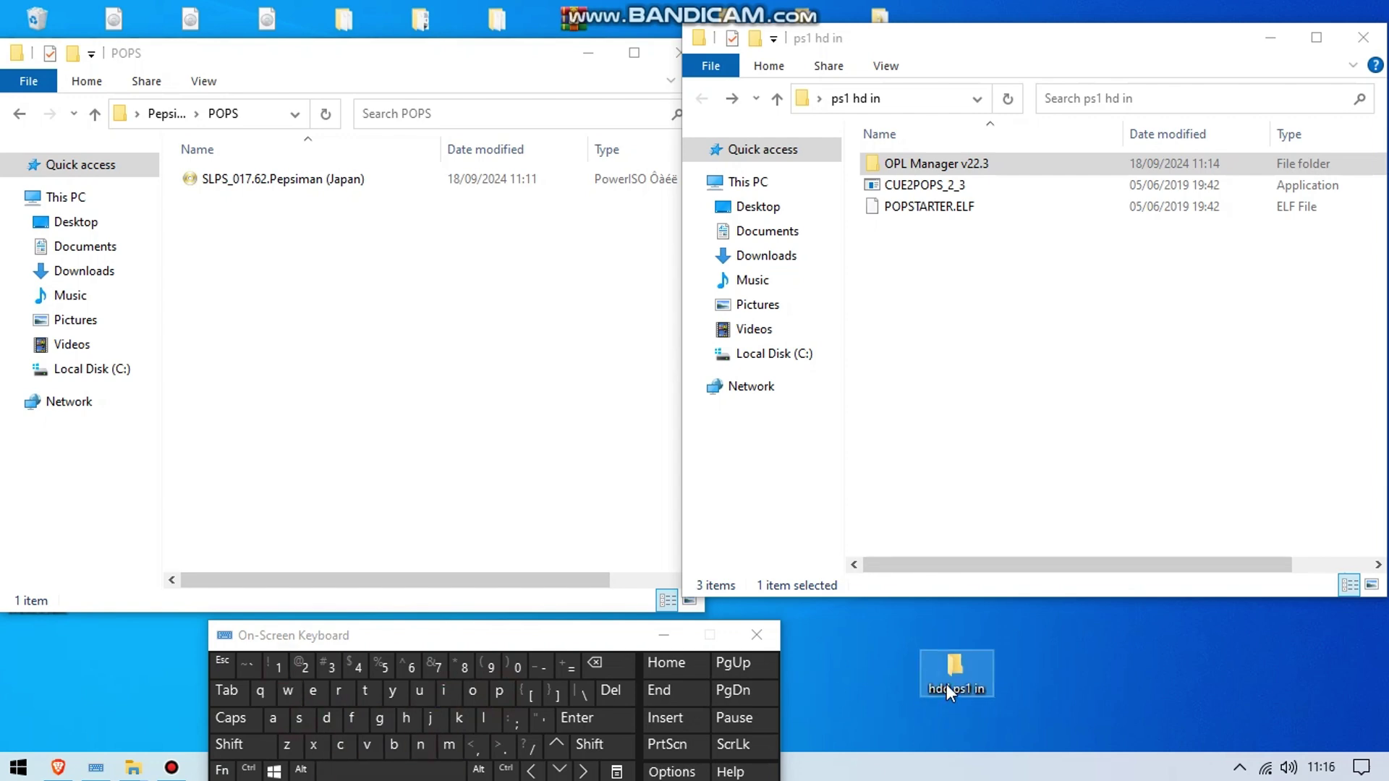
# Open the hdd ps1 in folder and create a subfolder named "__.POPS" in it.
pyautogui.doubleClick(952, 674)
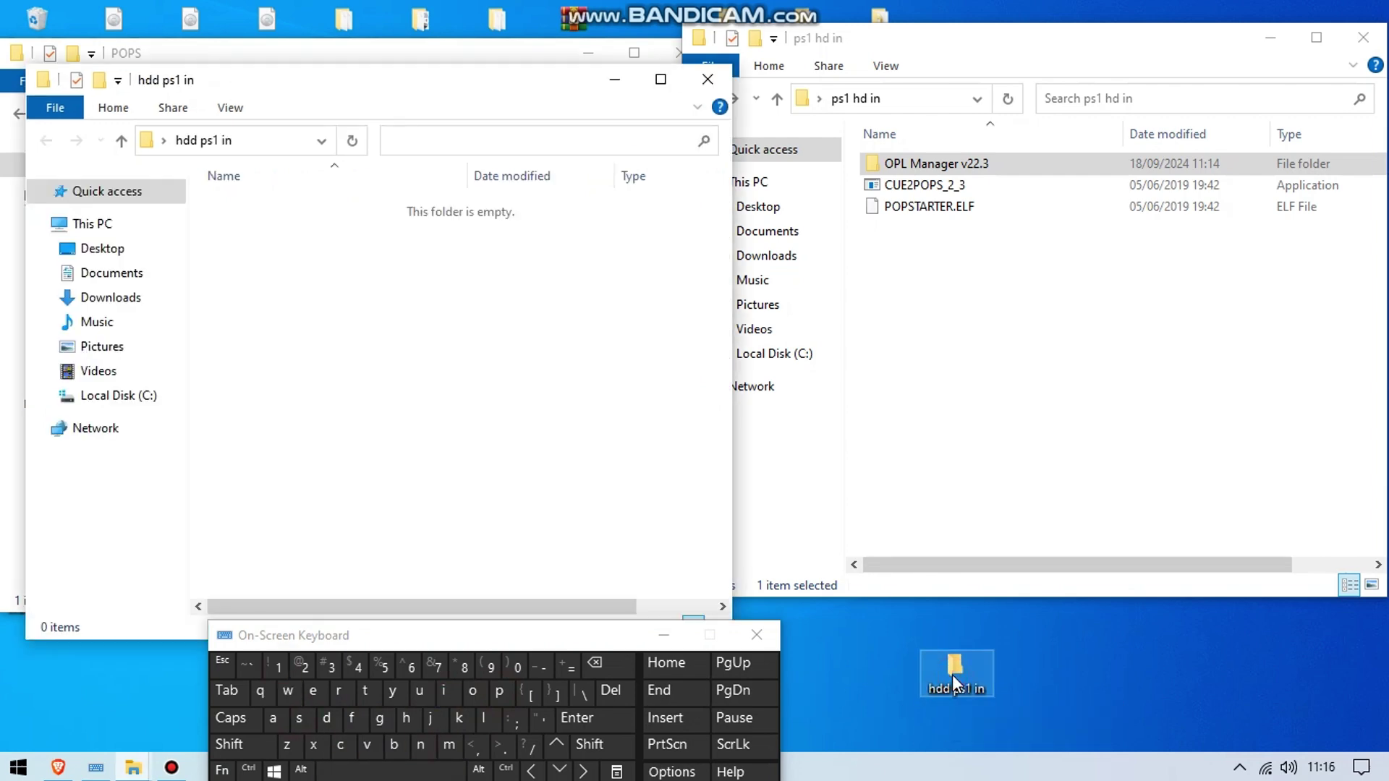
pyautogui.moveTo(468, 93); pyautogui.dragTo(511, 90)
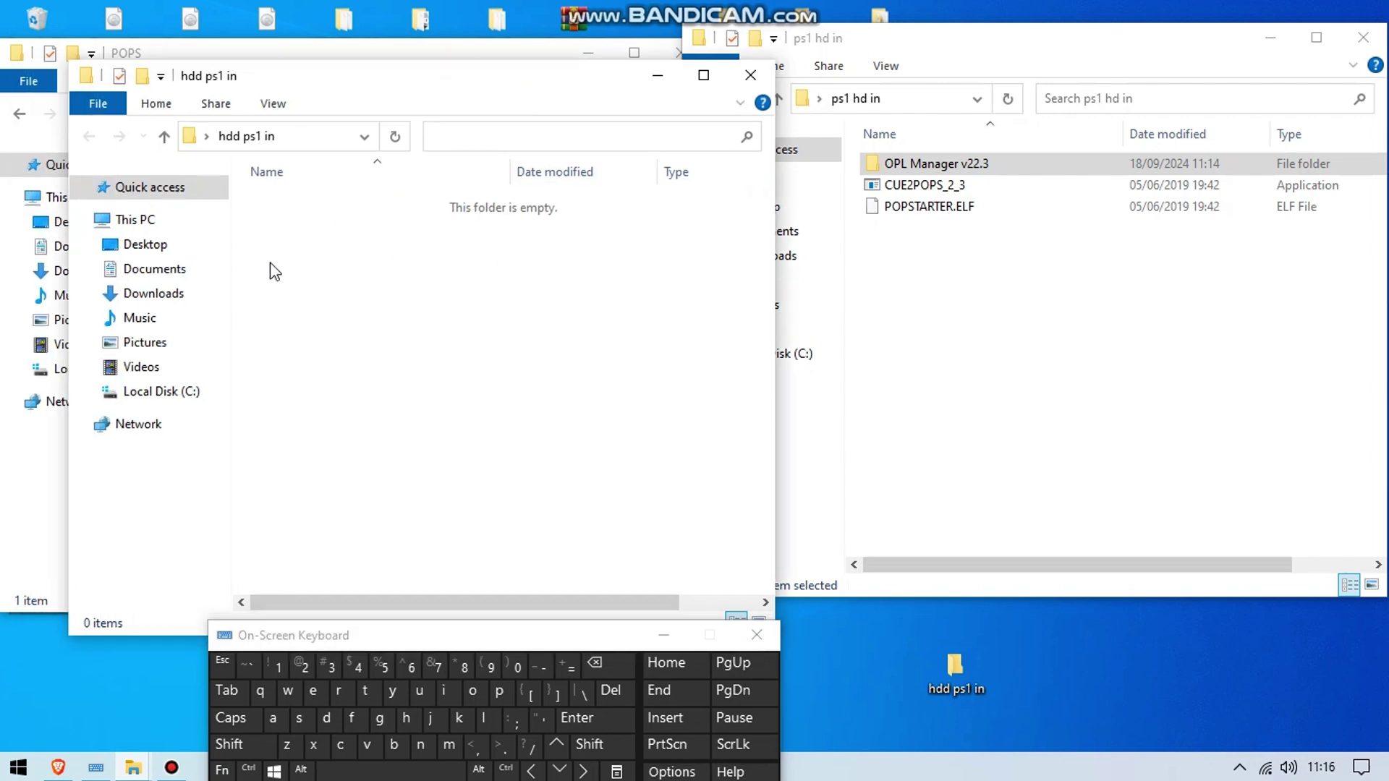
pyautogui.rightClick(276, 238)
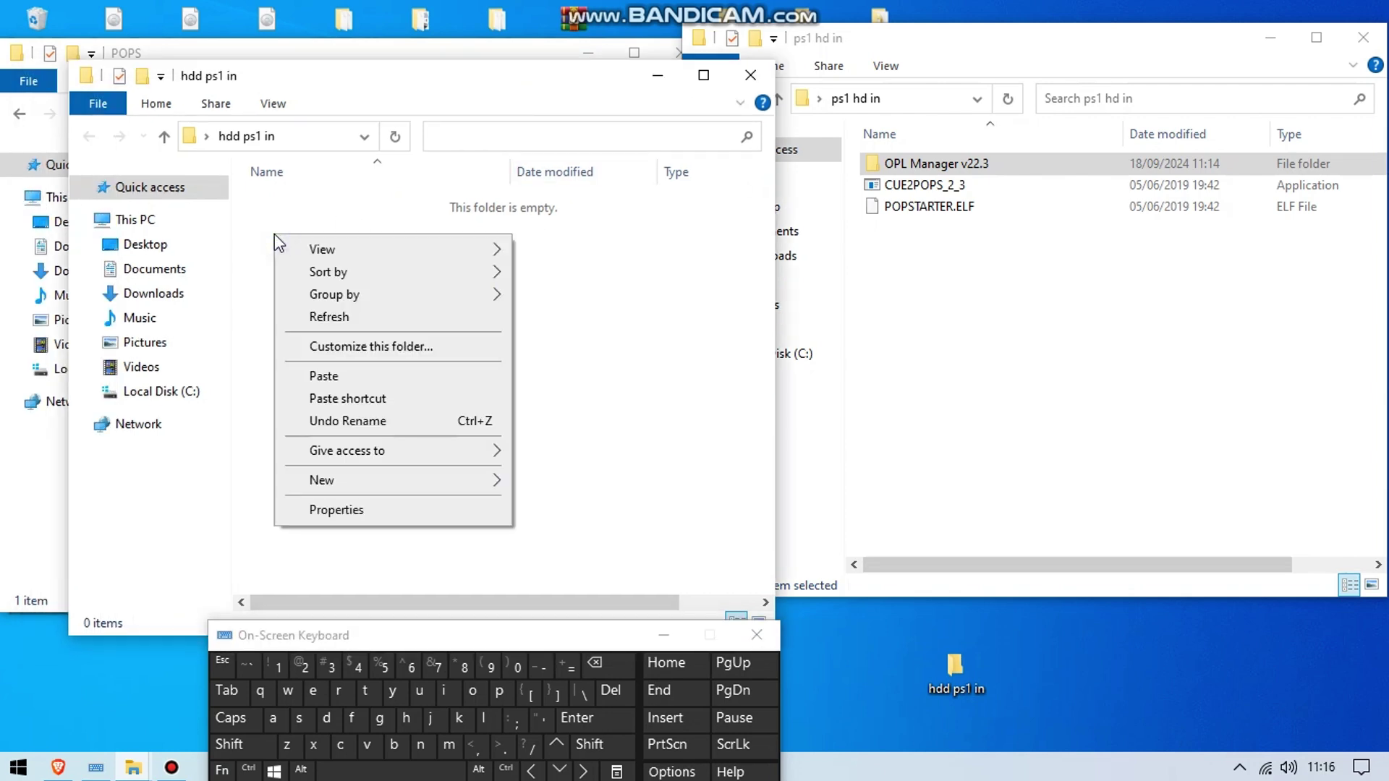
pyautogui.moveTo(376, 480)
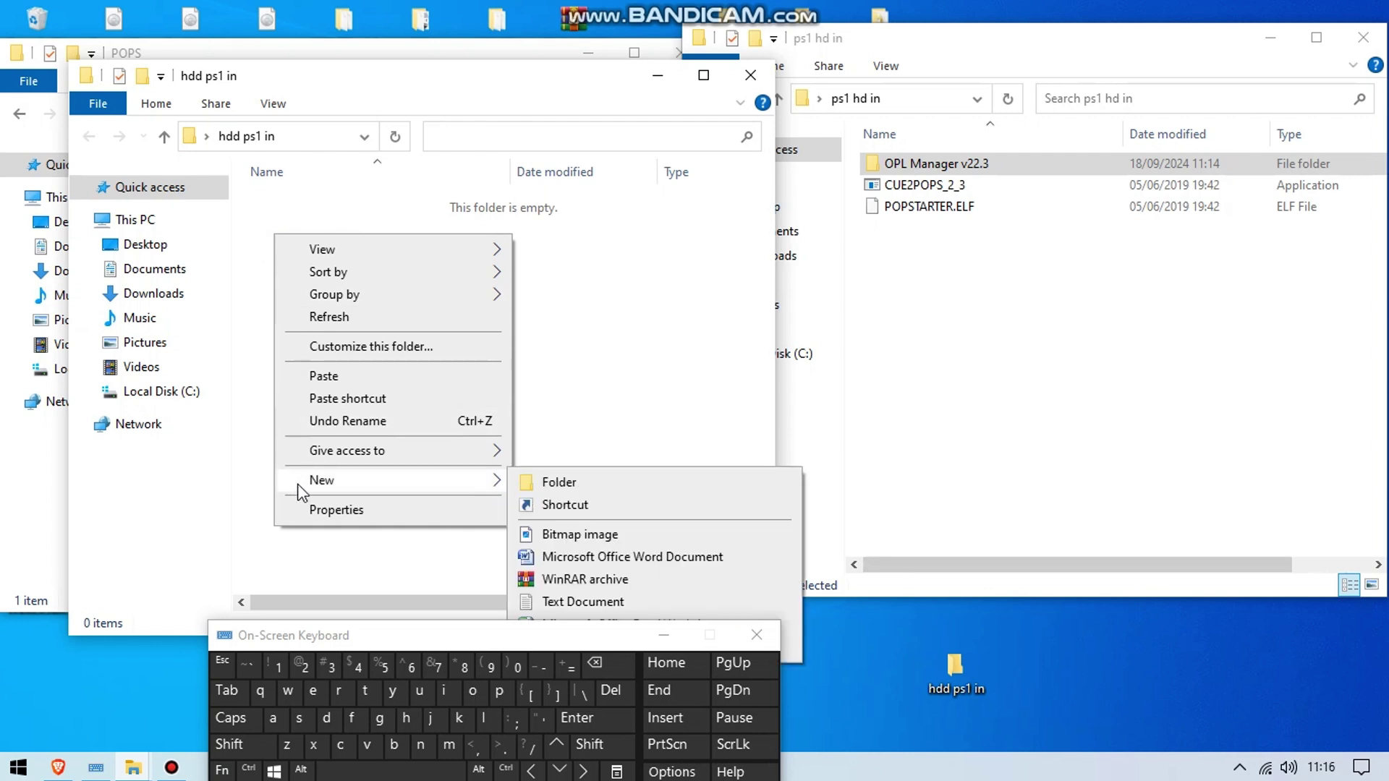
pyautogui.click(558, 482)
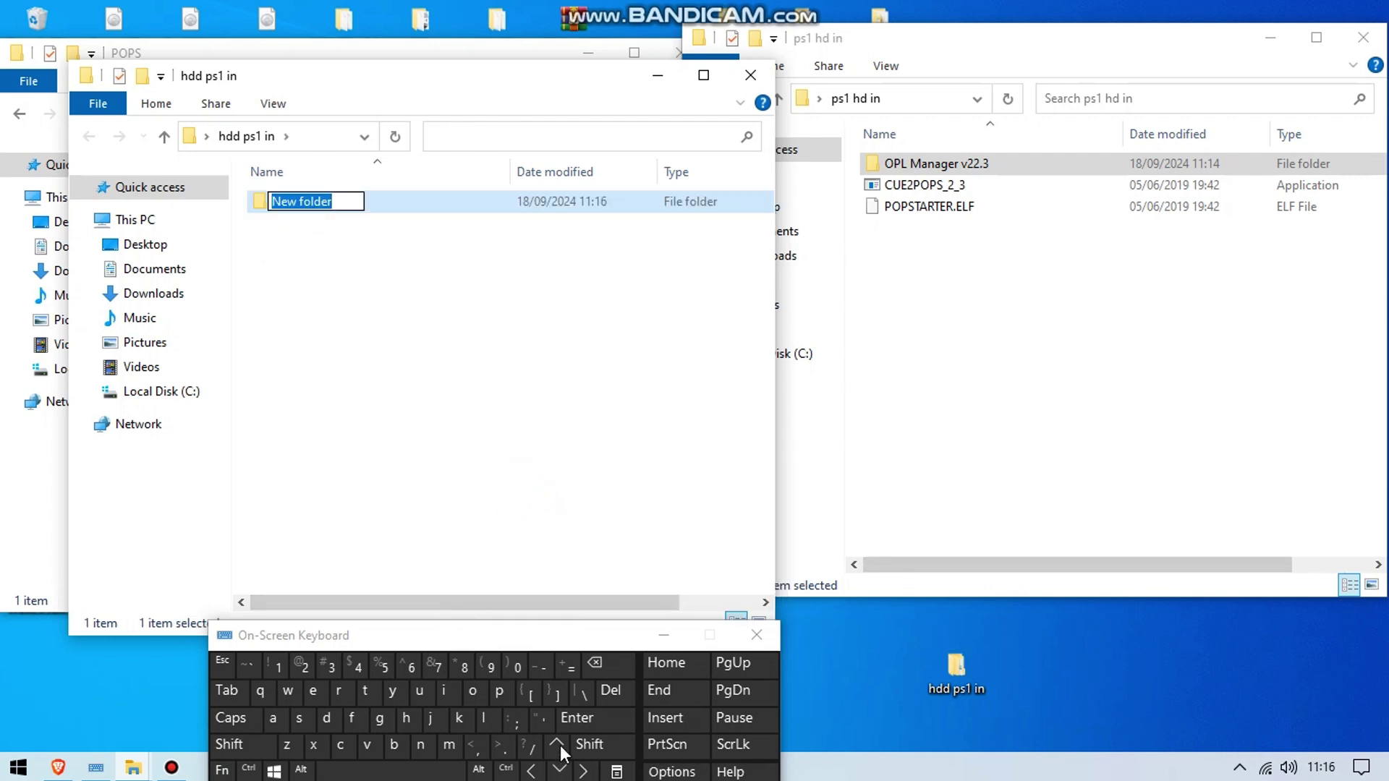
pyautogui.click(538, 664)
pyautogui.click(600, 745)
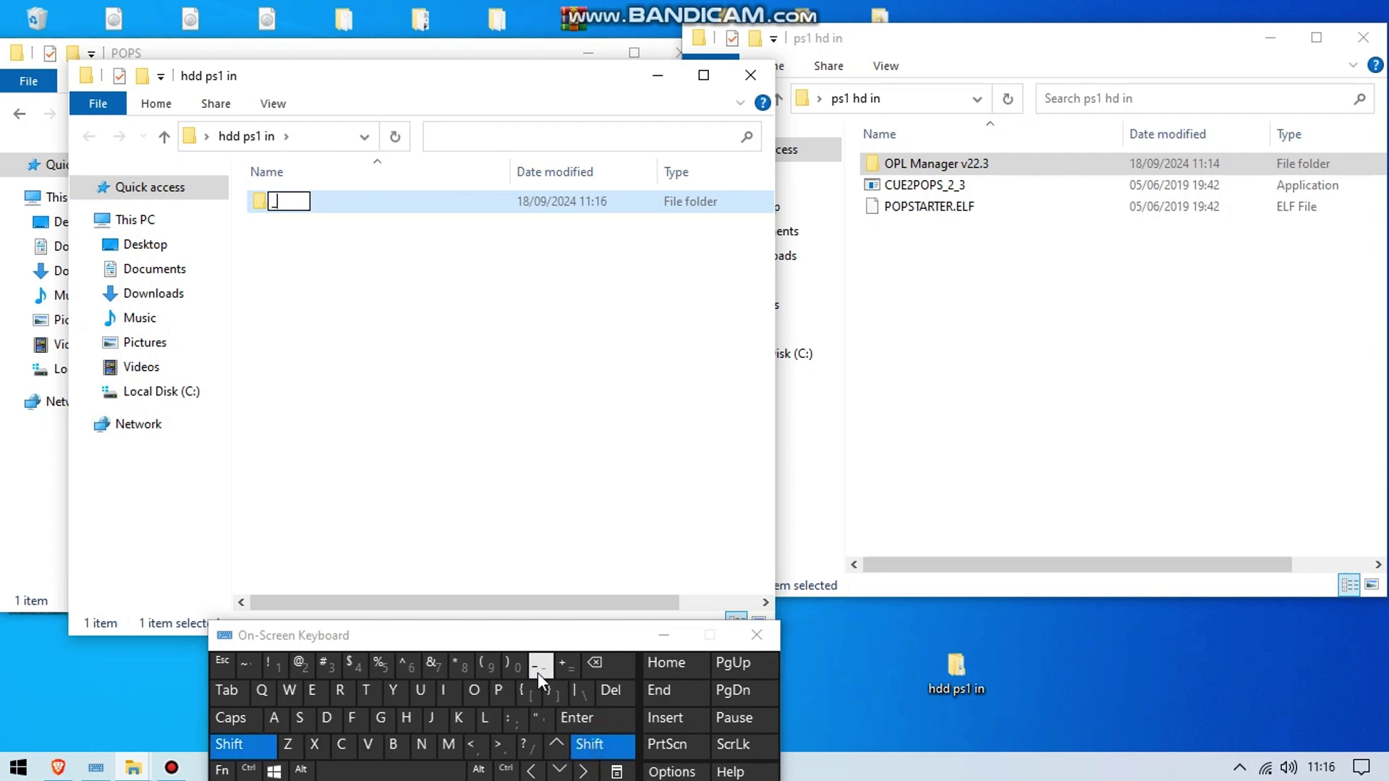
pyautogui.click(538, 664)
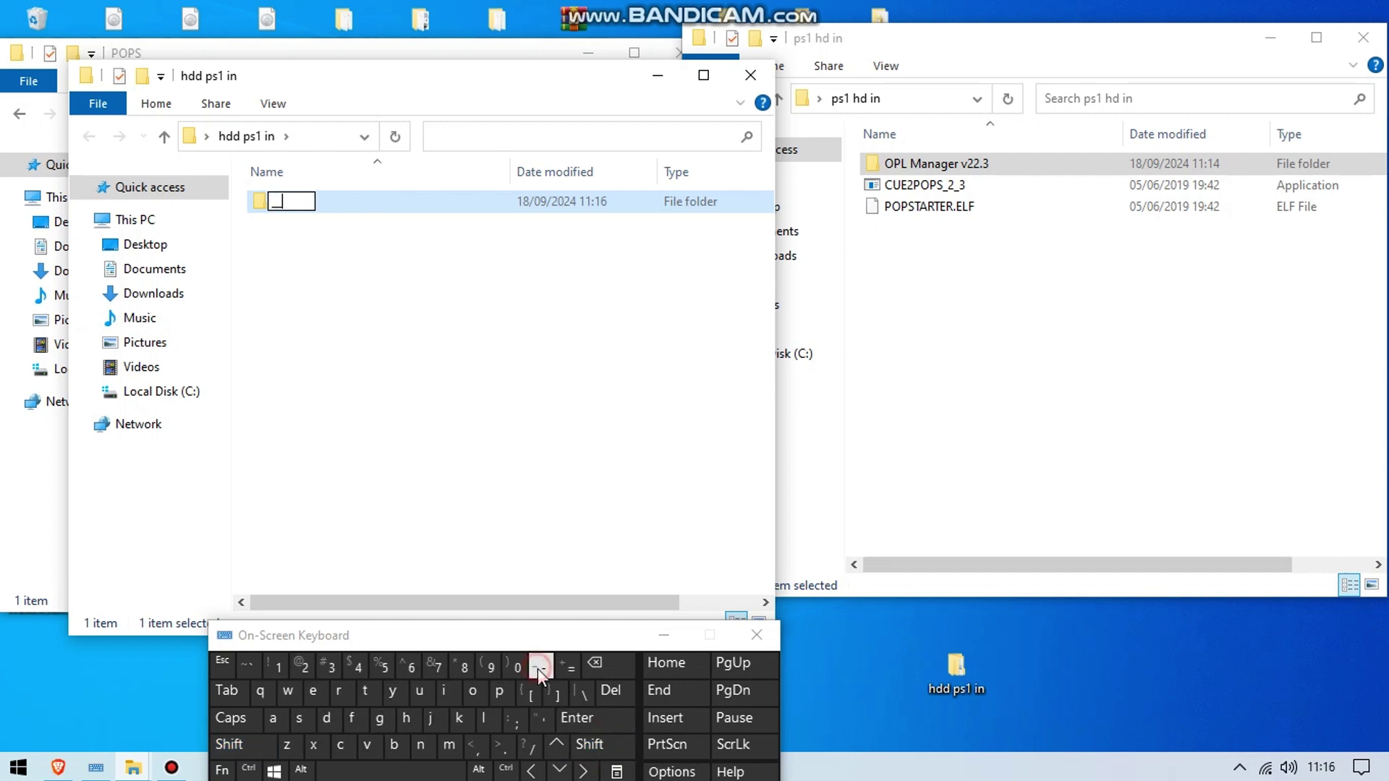
pyautogui.click(504, 745)
pyautogui.click(235, 719)
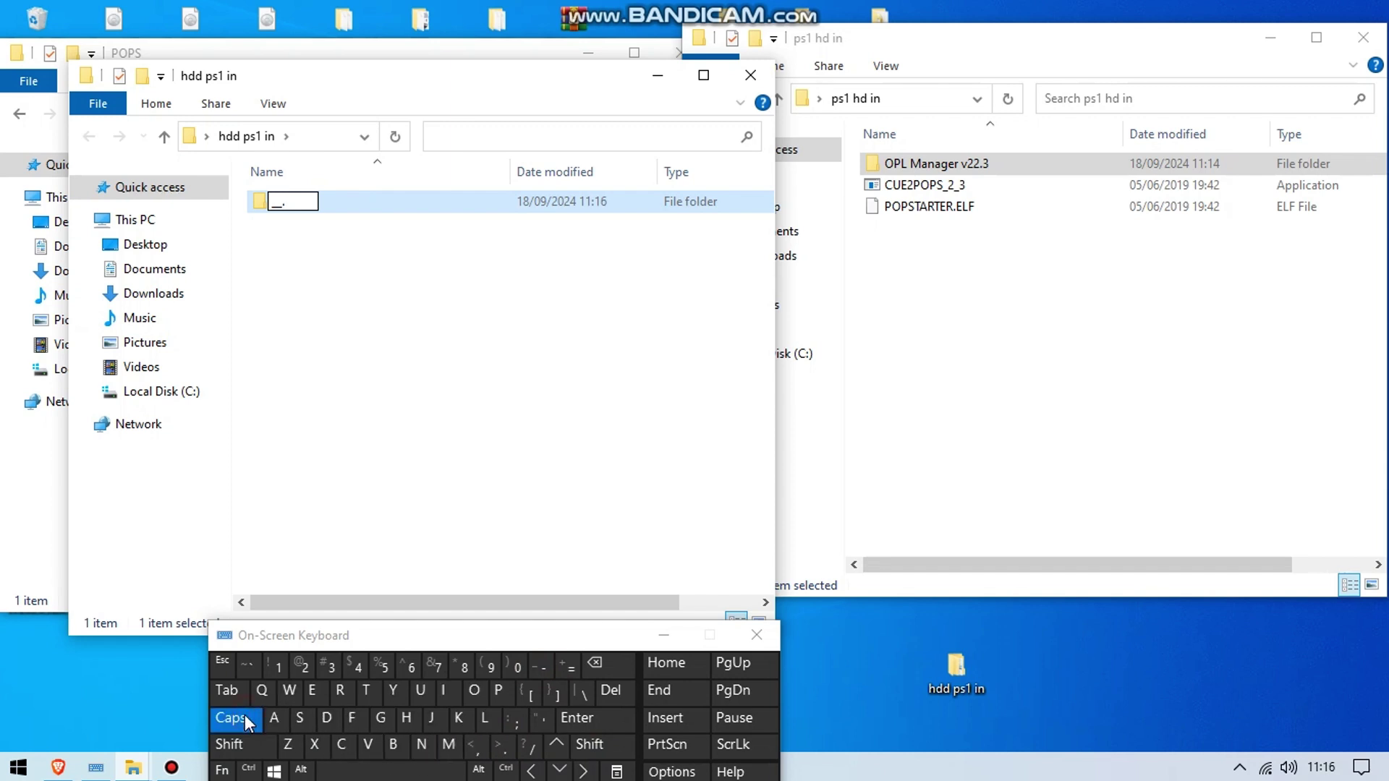
pyautogui.click(484, 696)
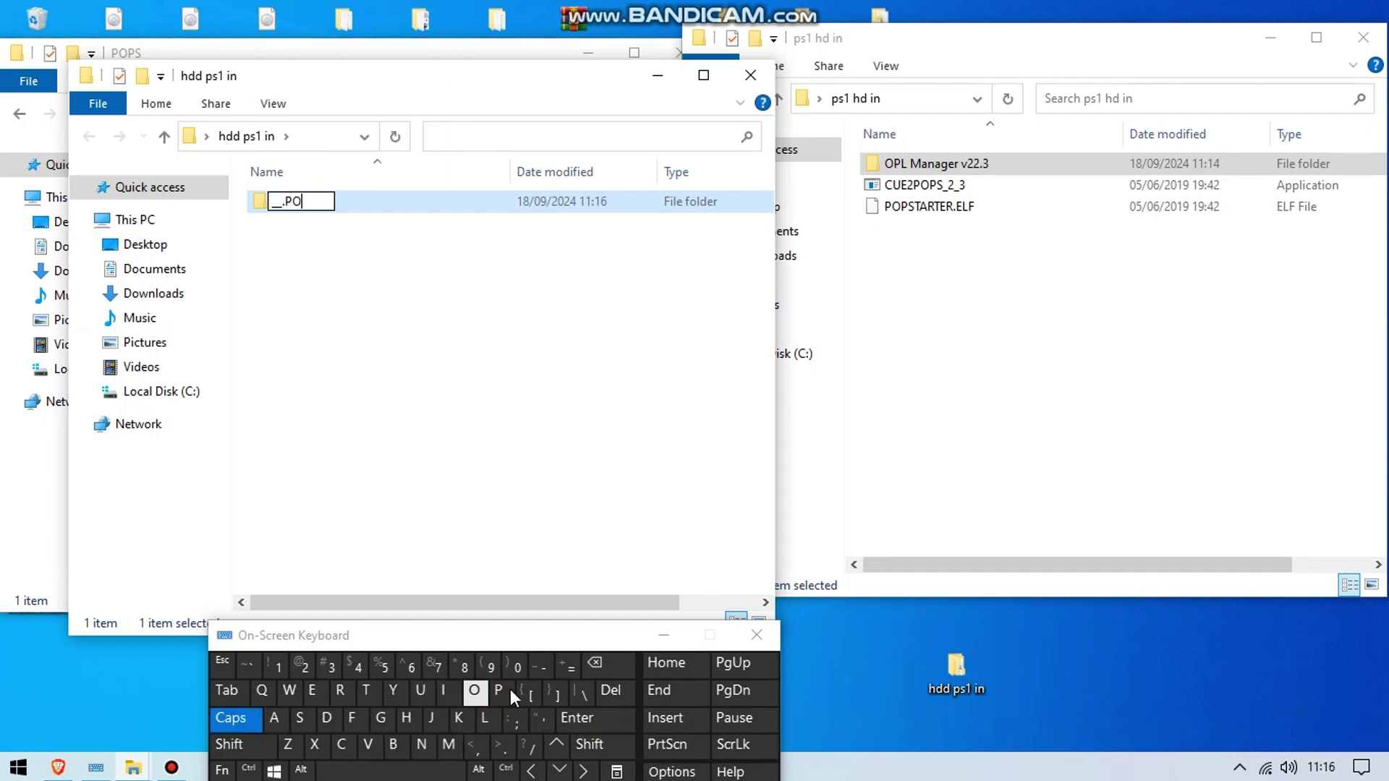
pyautogui.click(505, 692)
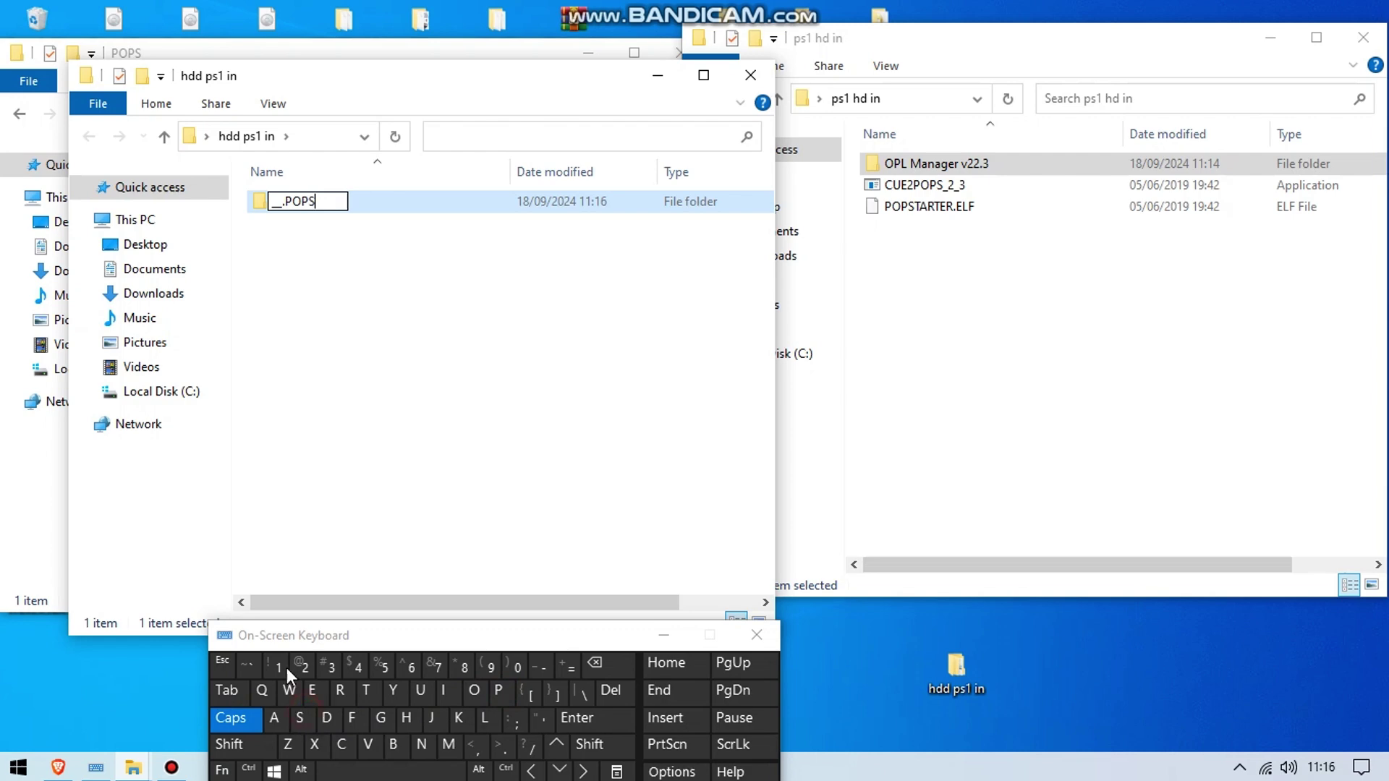
pyautogui.write('S')
pyautogui.click(246, 722)
pyautogui.click(491, 284)
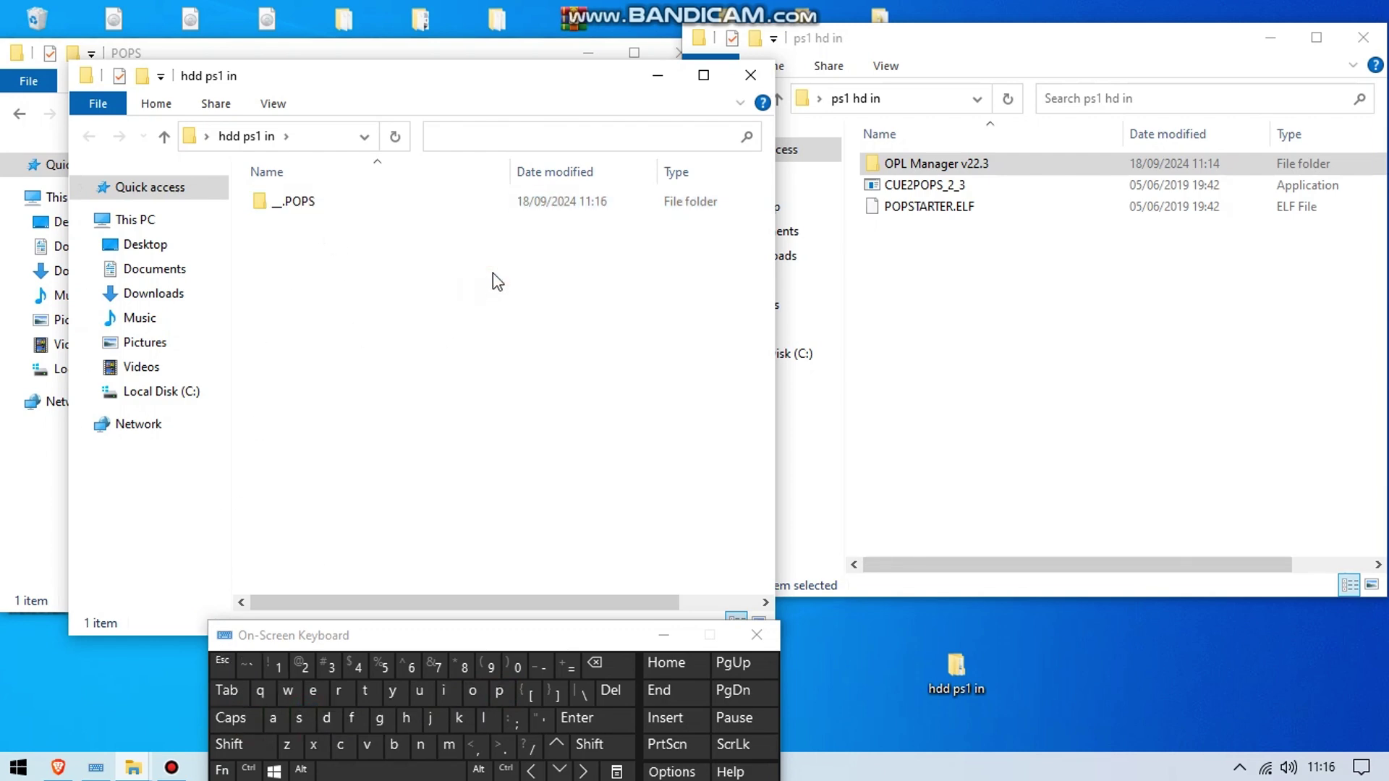
# Create a second subfolder named "__common" inside the hdd ps1 in folder.
pyautogui.rightClick(506, 262)
pyautogui.moveTo(557, 506)
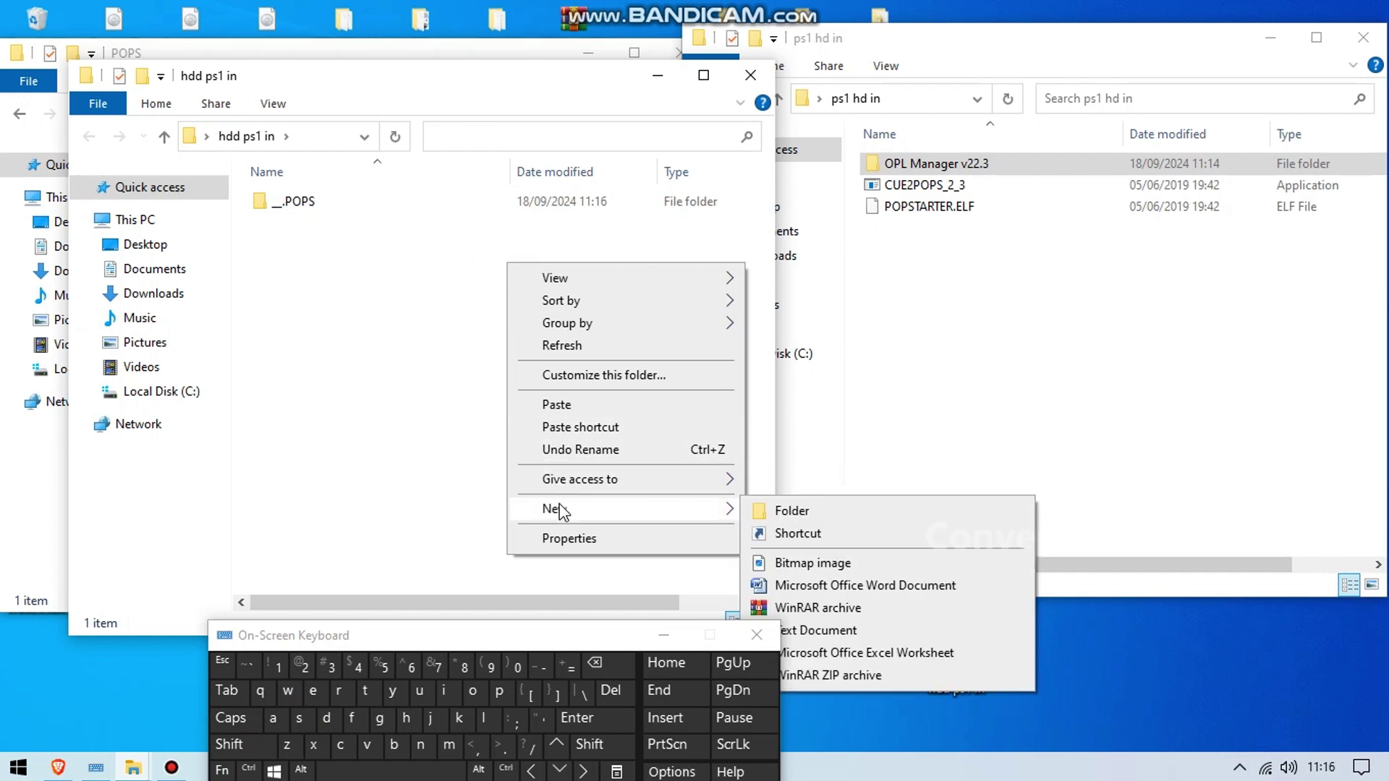
pyautogui.click(766, 512)
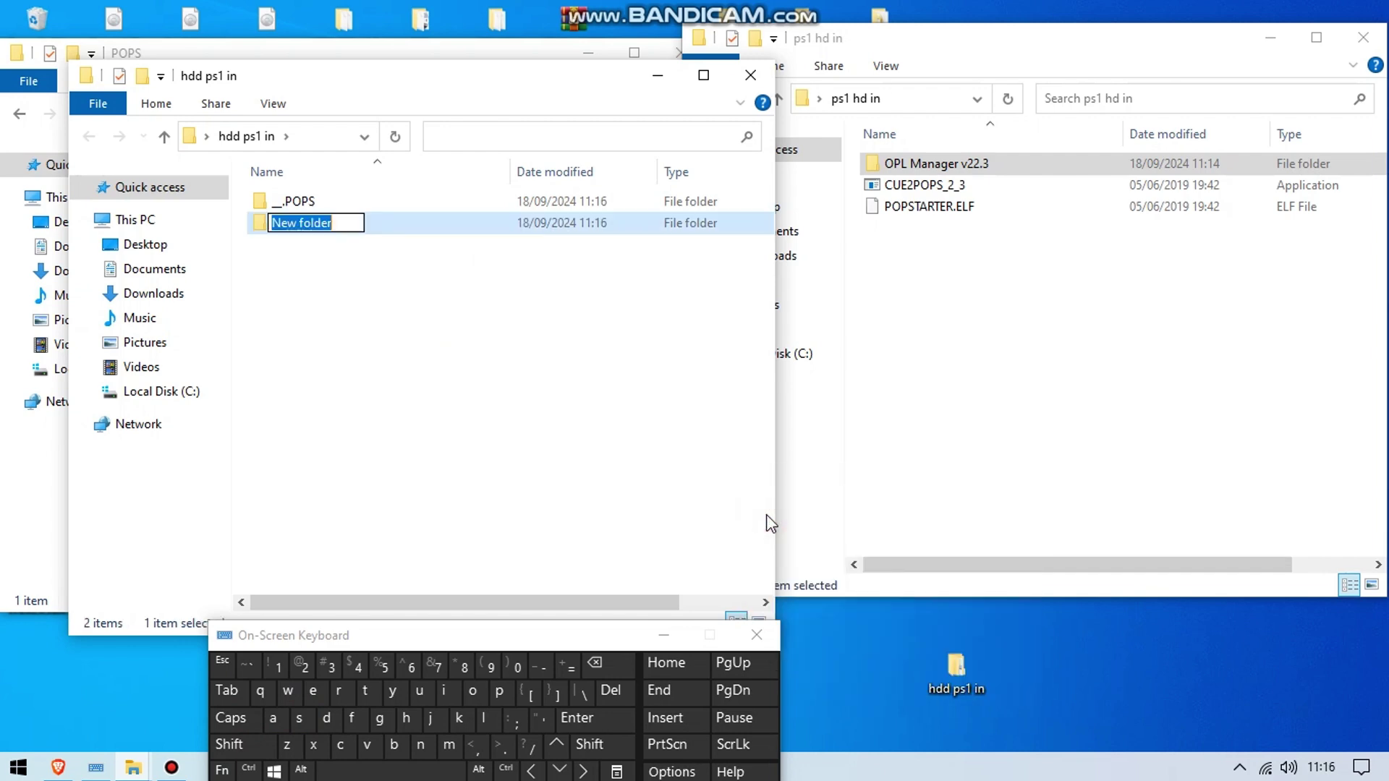
pyautogui.click(603, 745)
pyautogui.click(538, 664)
pyautogui.click(607, 745)
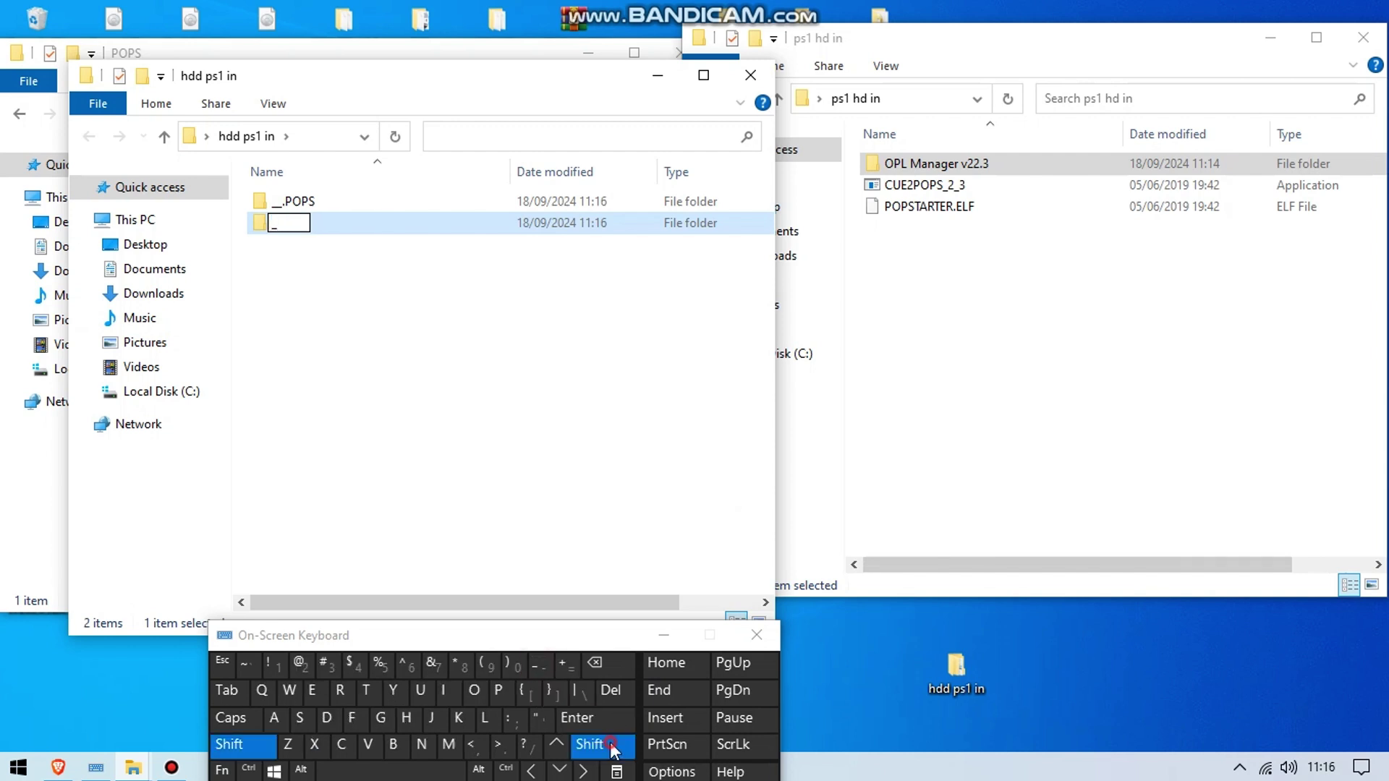
pyautogui.click(537, 662)
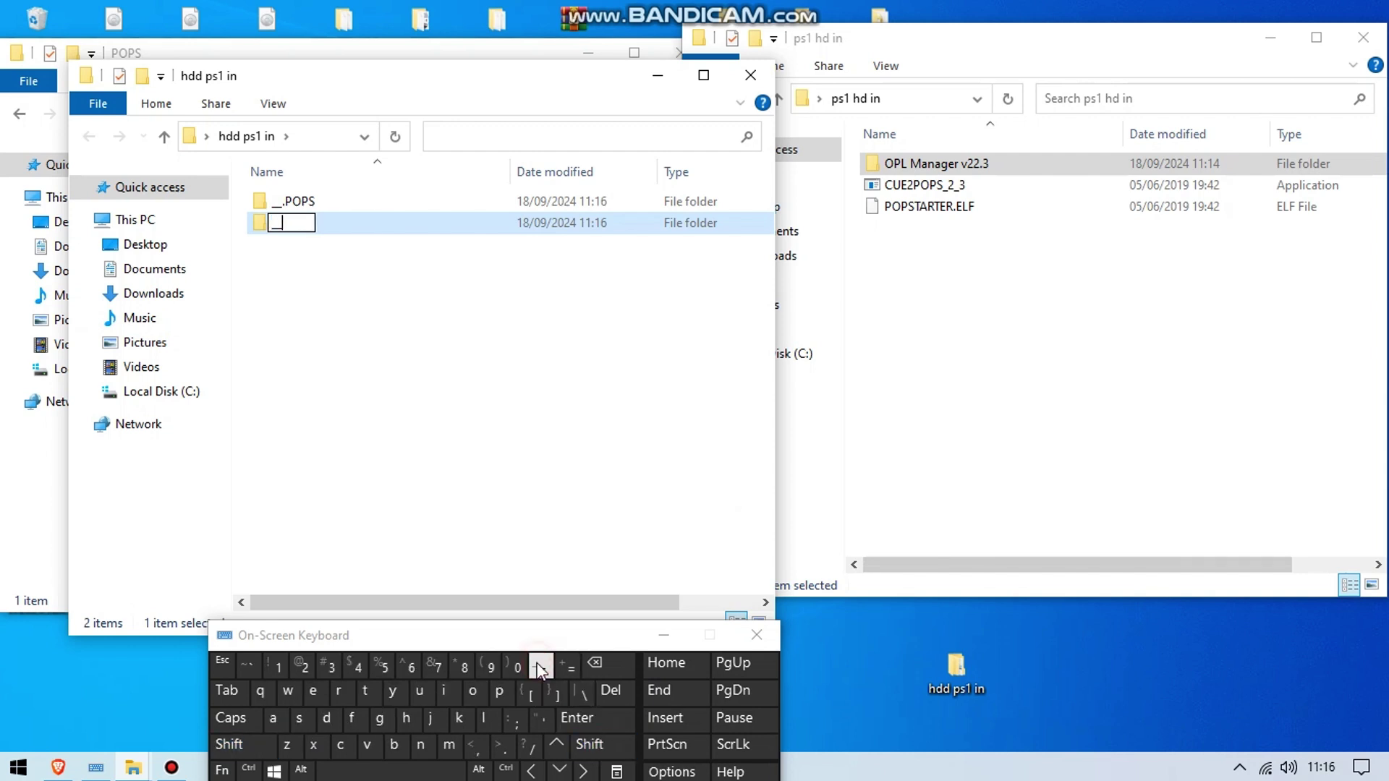
pyautogui.click(341, 748)
pyautogui.click(472, 694)
pyautogui.click(448, 746)
pyautogui.click(448, 746)
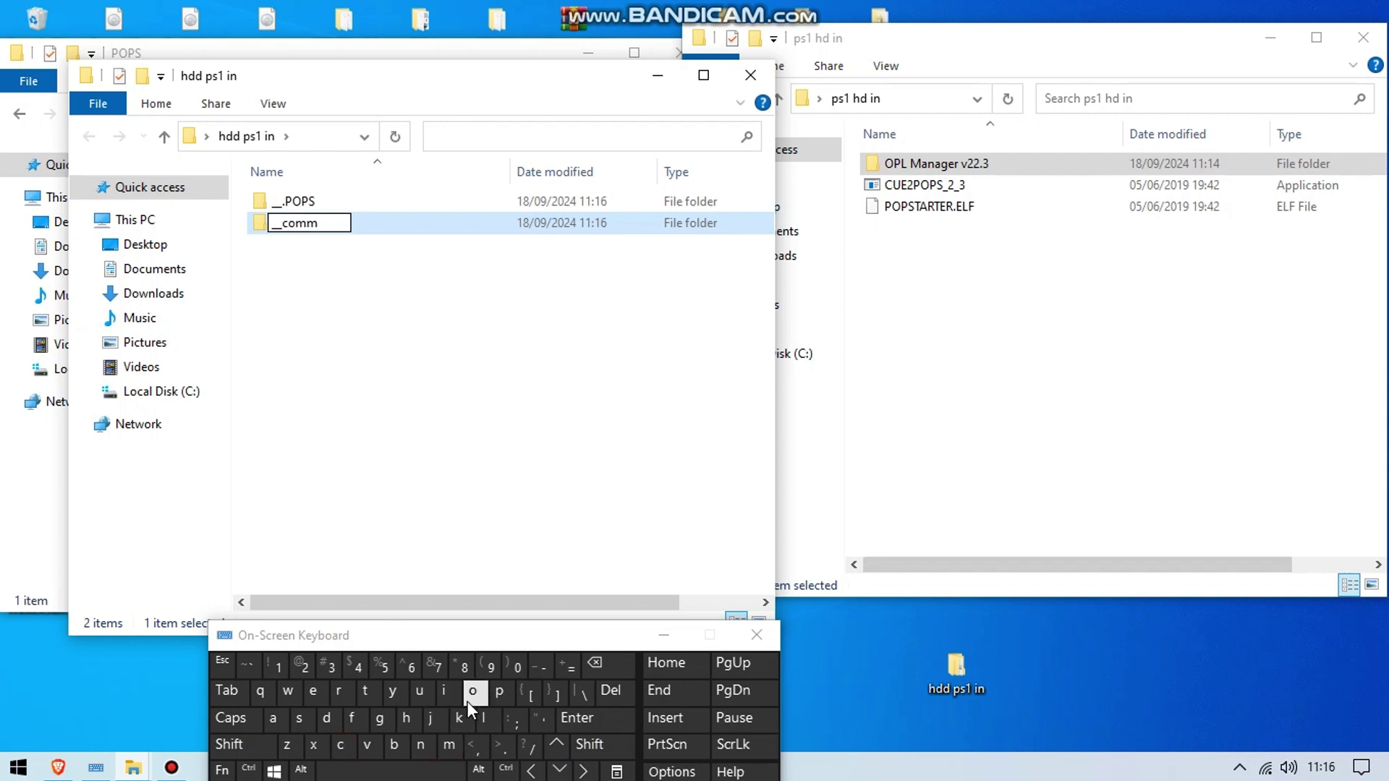
pyautogui.click(423, 746)
pyautogui.click(365, 265)
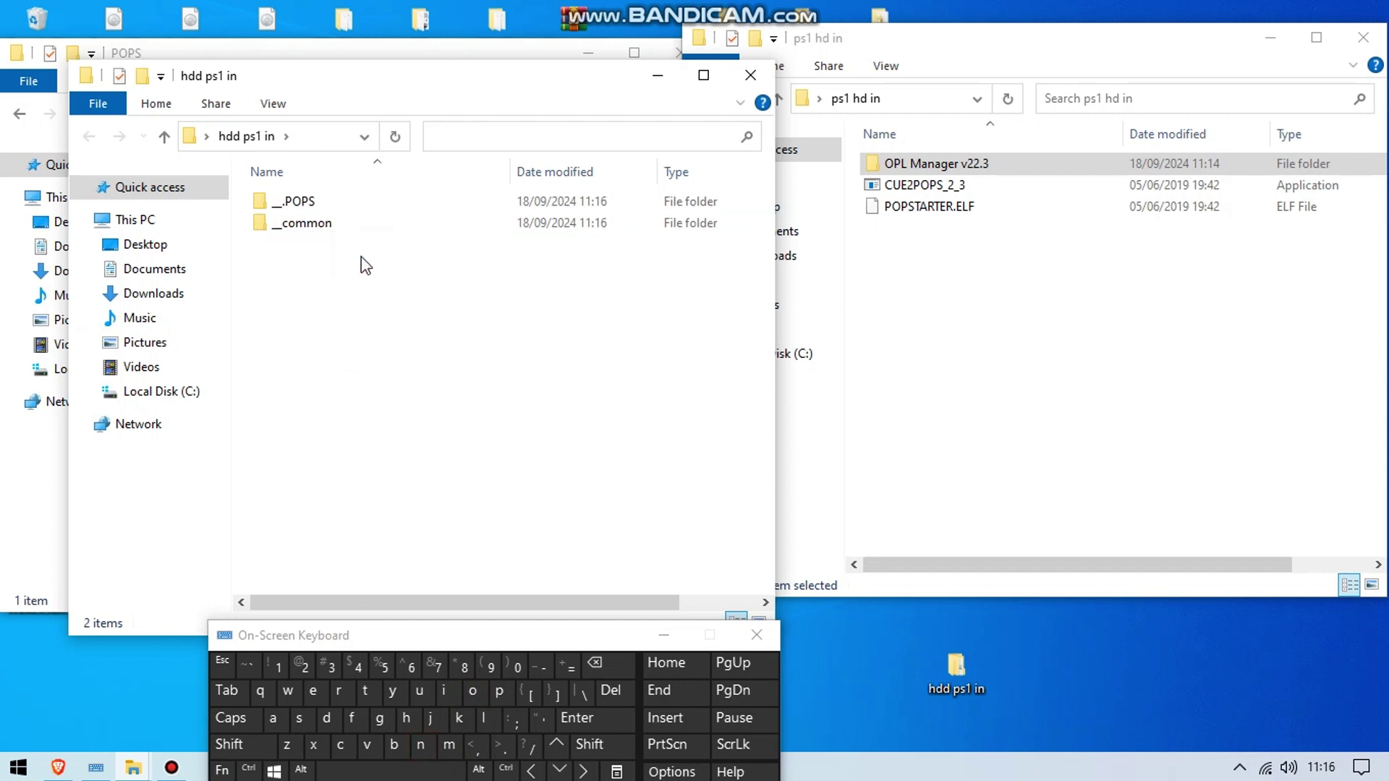
# Copy POPSTARTER.ELF from the ps1 hd in folder into the hdd ps1 in folder.
pyautogui.click(947, 207)
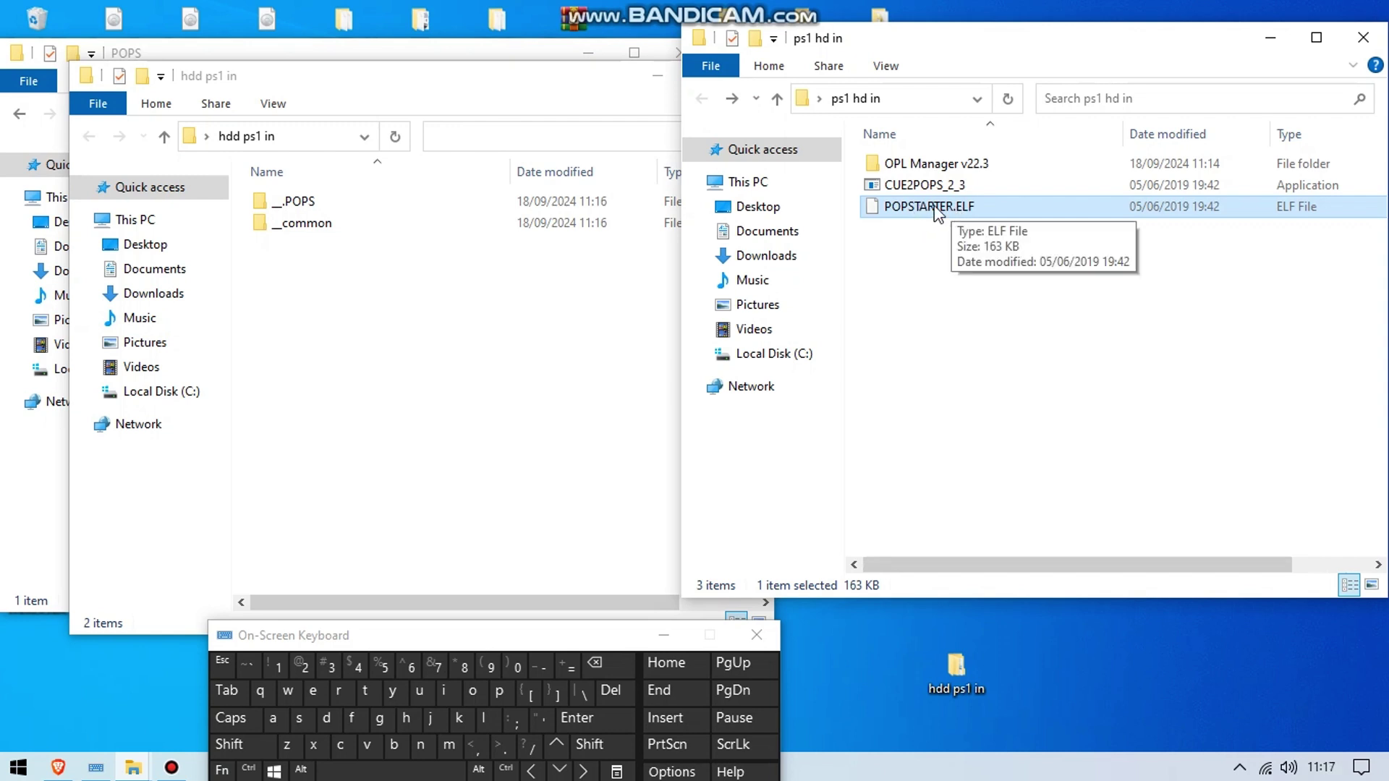
pyautogui.rightClick(942, 210)
pyautogui.click(1004, 372)
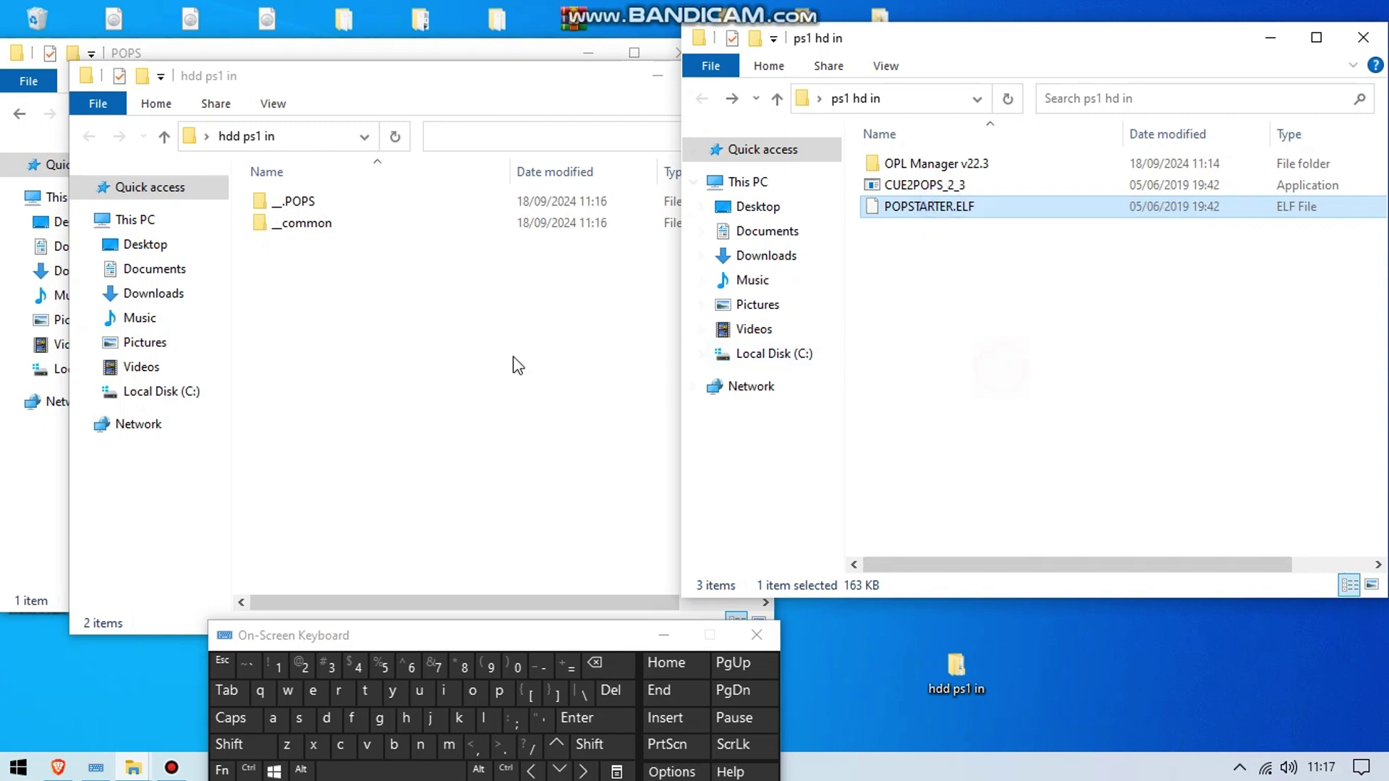
pyautogui.rightClick(296, 290)
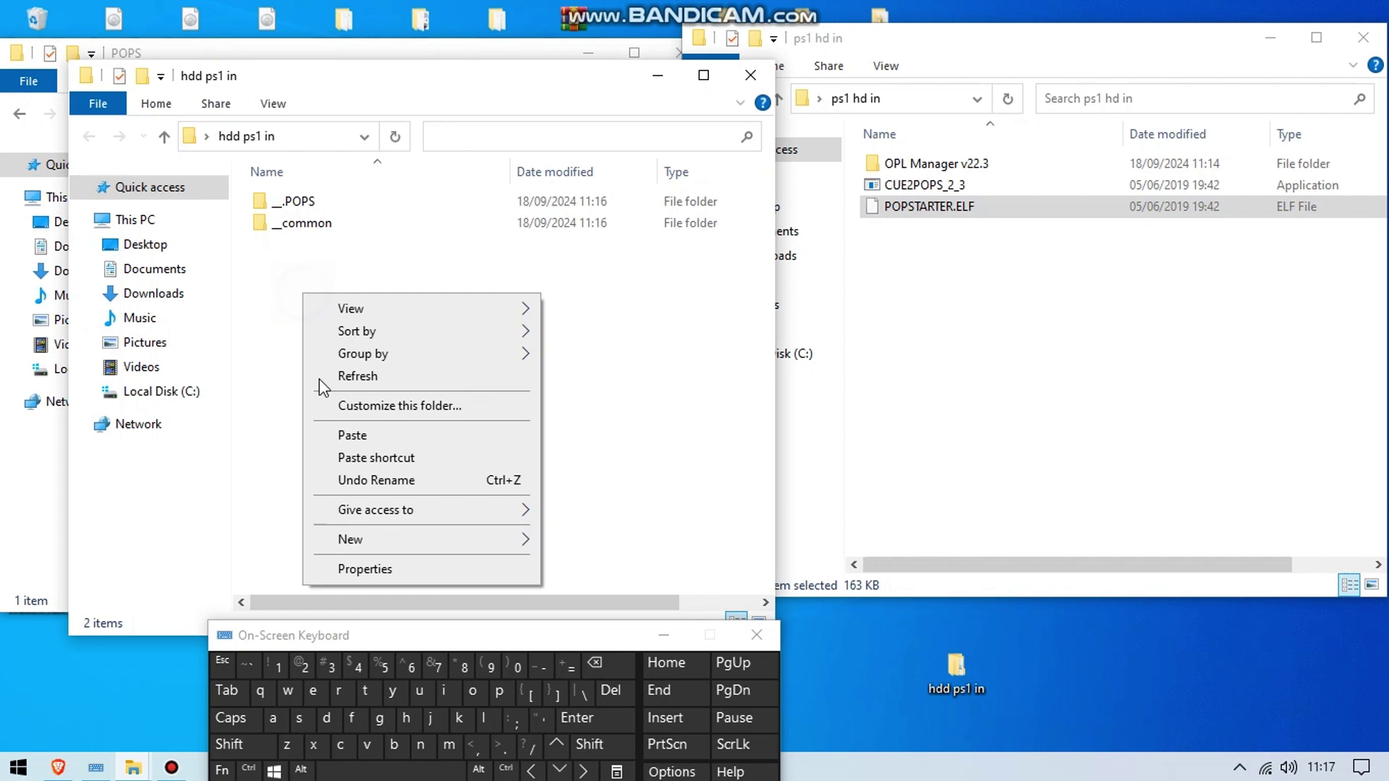
pyautogui.click(357, 437)
pyautogui.click(454, 515)
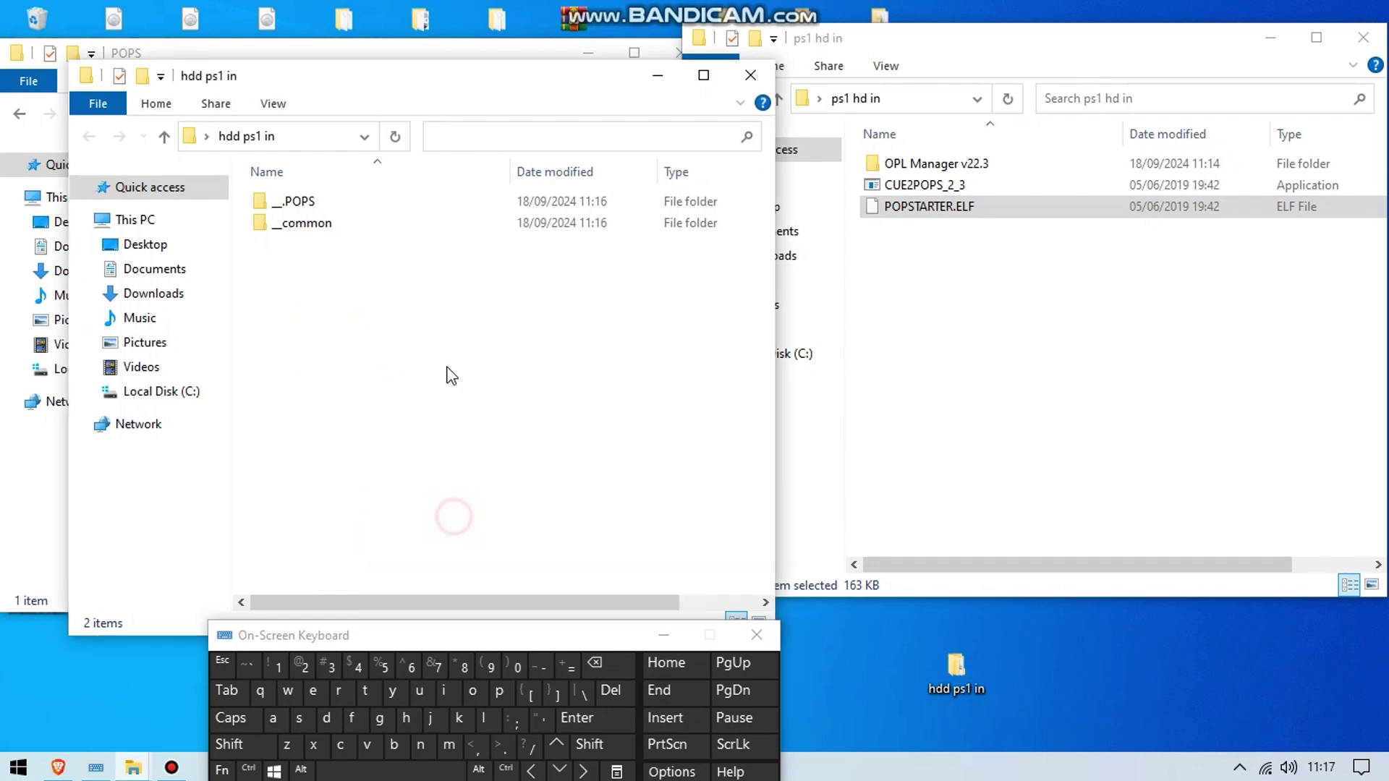
# Copy the SLPS_017.62.Pepsiman (Japan) file from the POPS folder into the __.POPS folder inside hdd ps1 in.
pyautogui.moveTo(383, 79); pyautogui.dragTo(1001, 105)
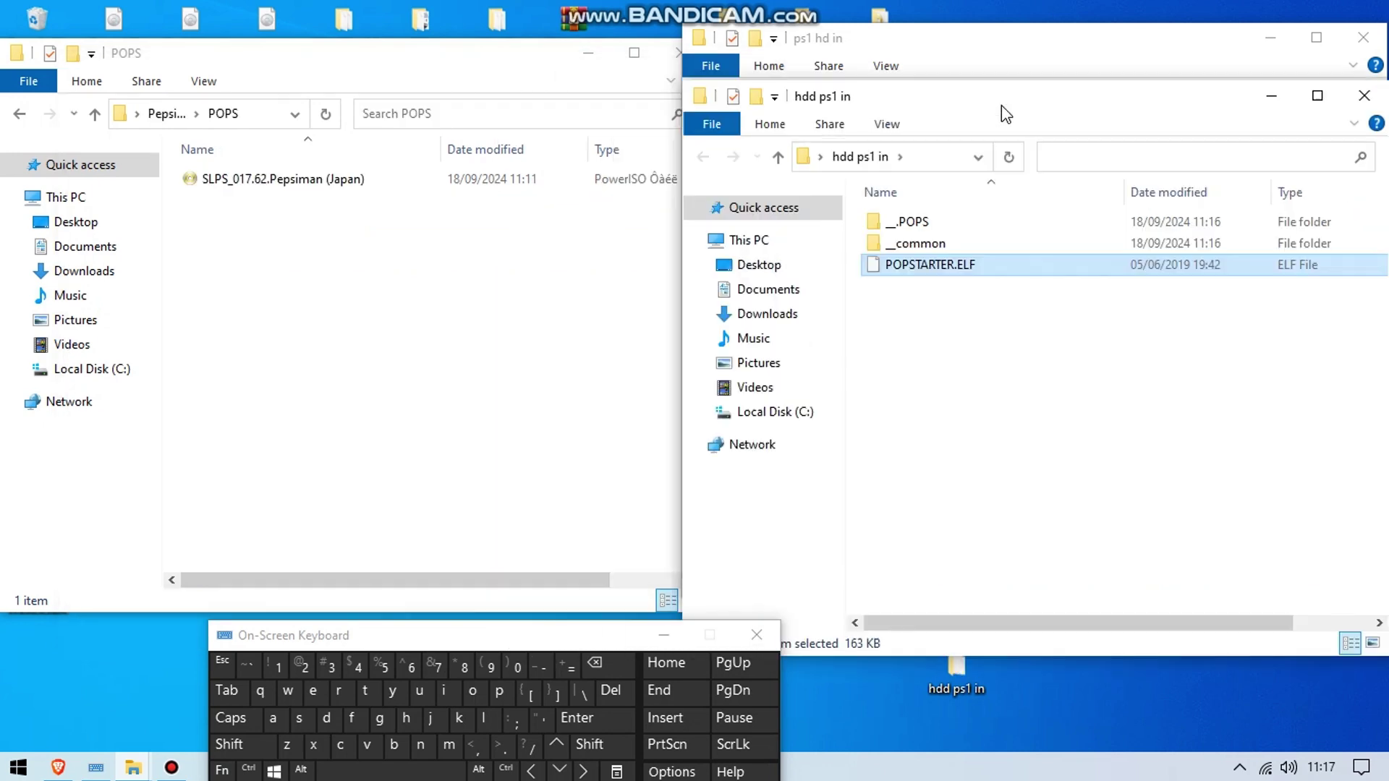
pyautogui.doubleClick(910, 222)
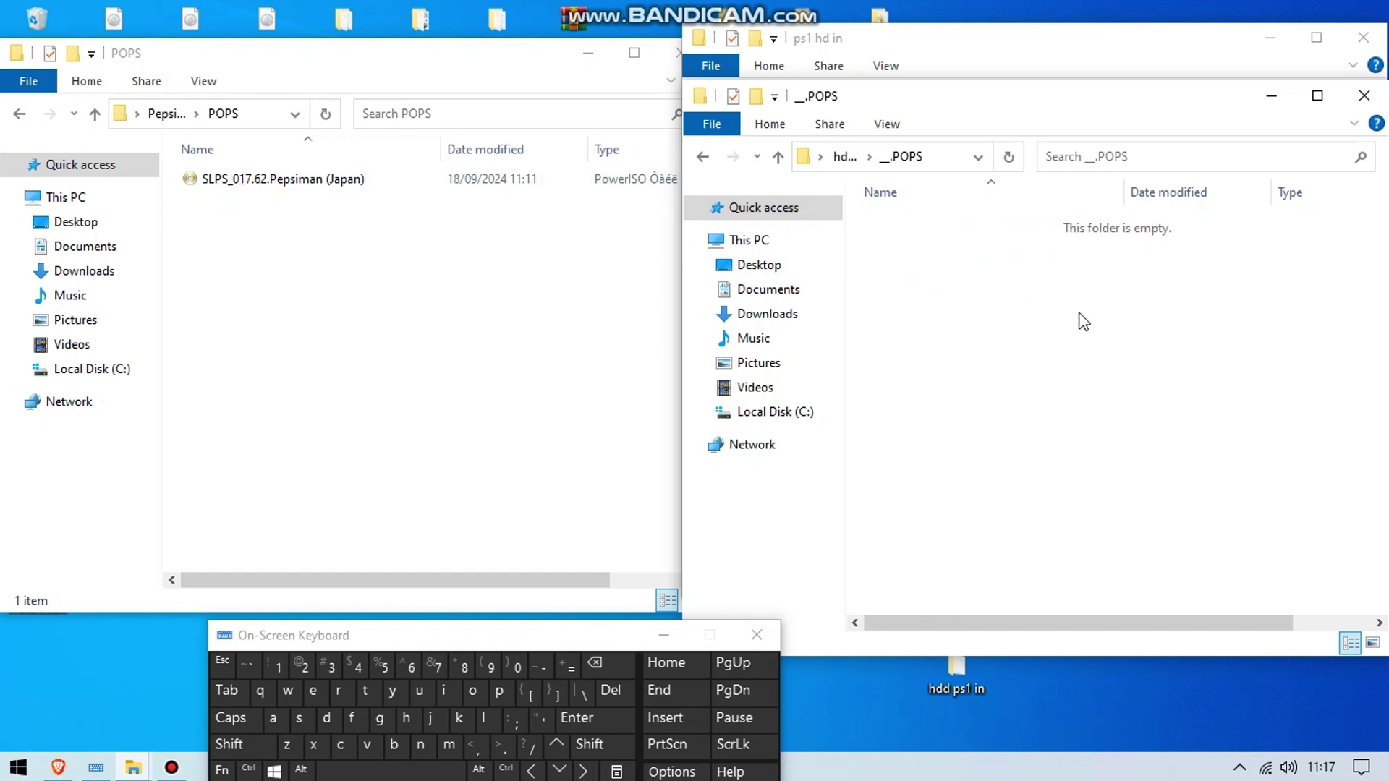
pyautogui.rightClick(264, 181)
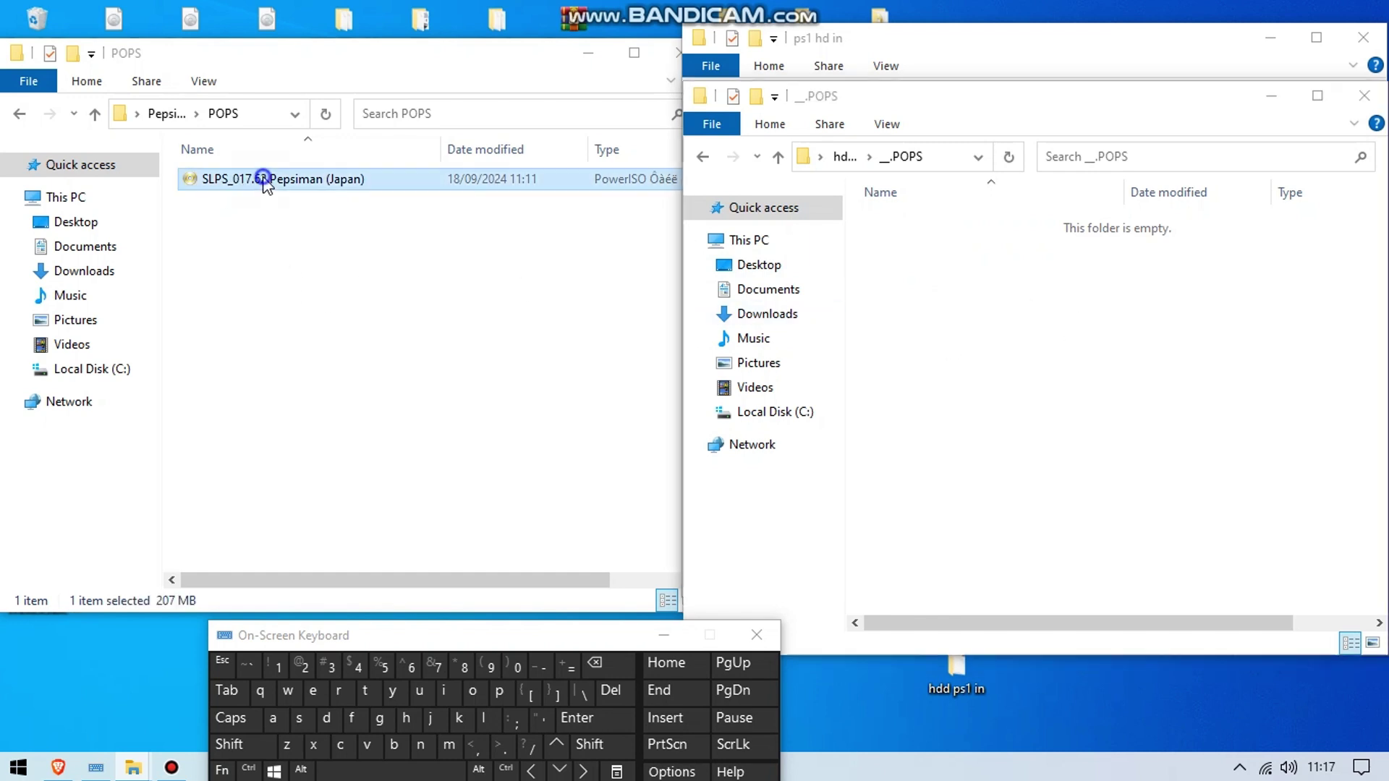
pyautogui.click(321, 371)
pyautogui.rightClick(1020, 302)
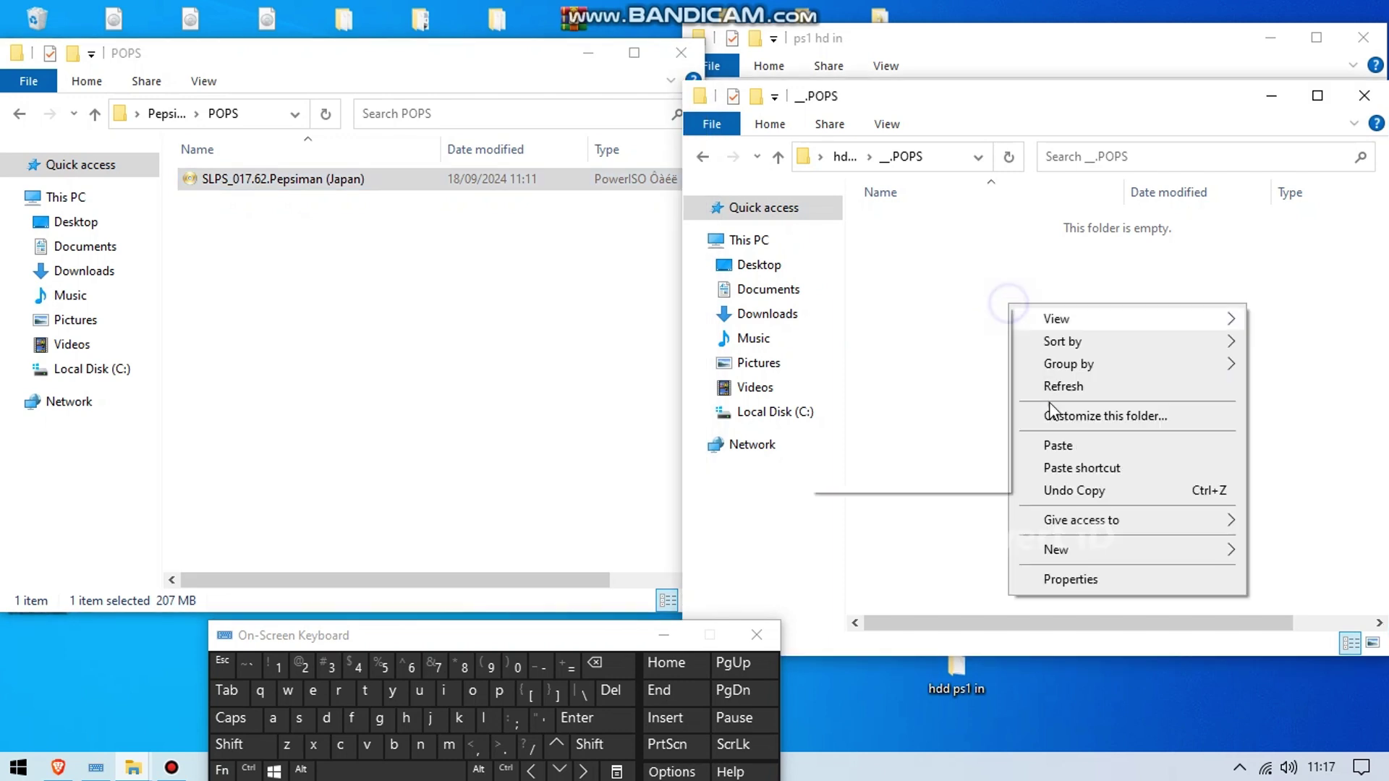
pyautogui.click(1063, 444)
pyautogui.click(1056, 529)
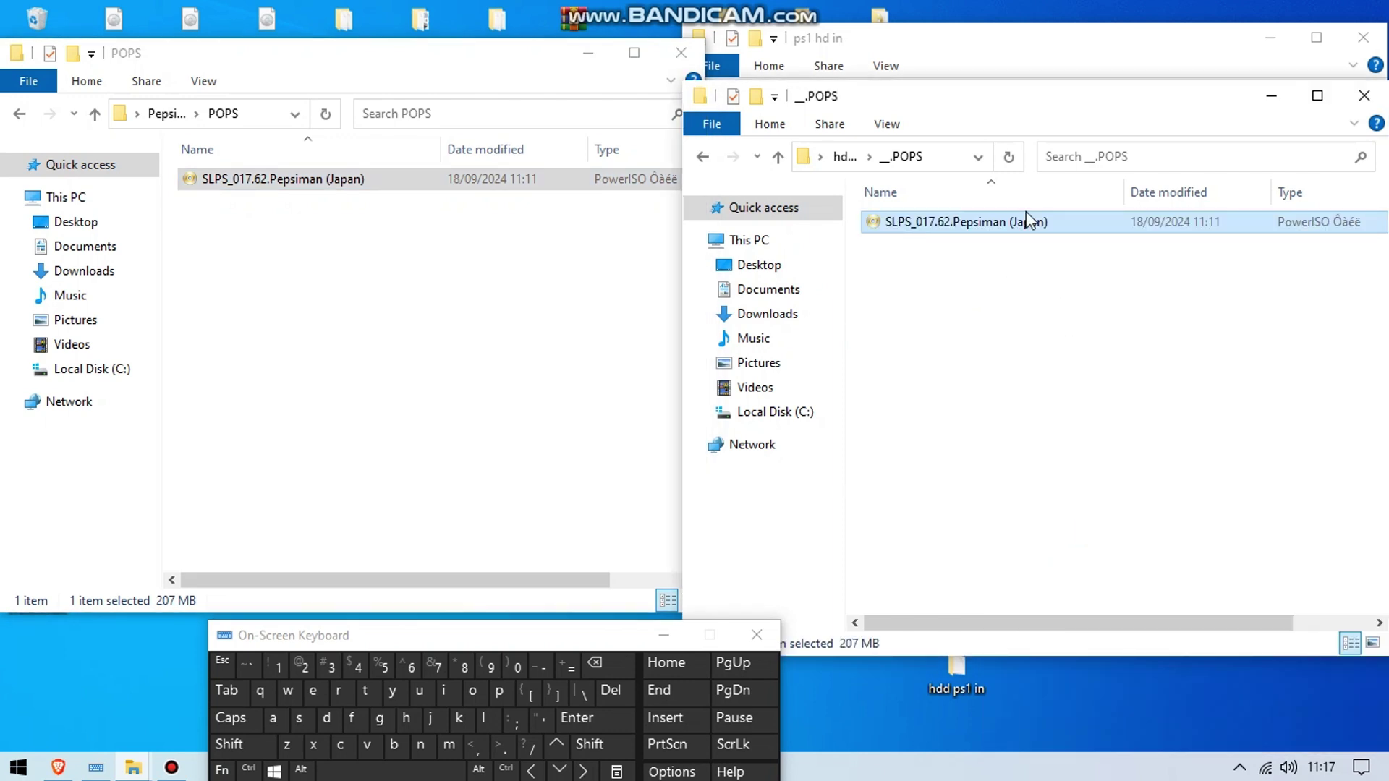
# Return to the hdd ps1 in folder and close the POPS and ps1 hd in windows.
pyautogui.click(702, 156)
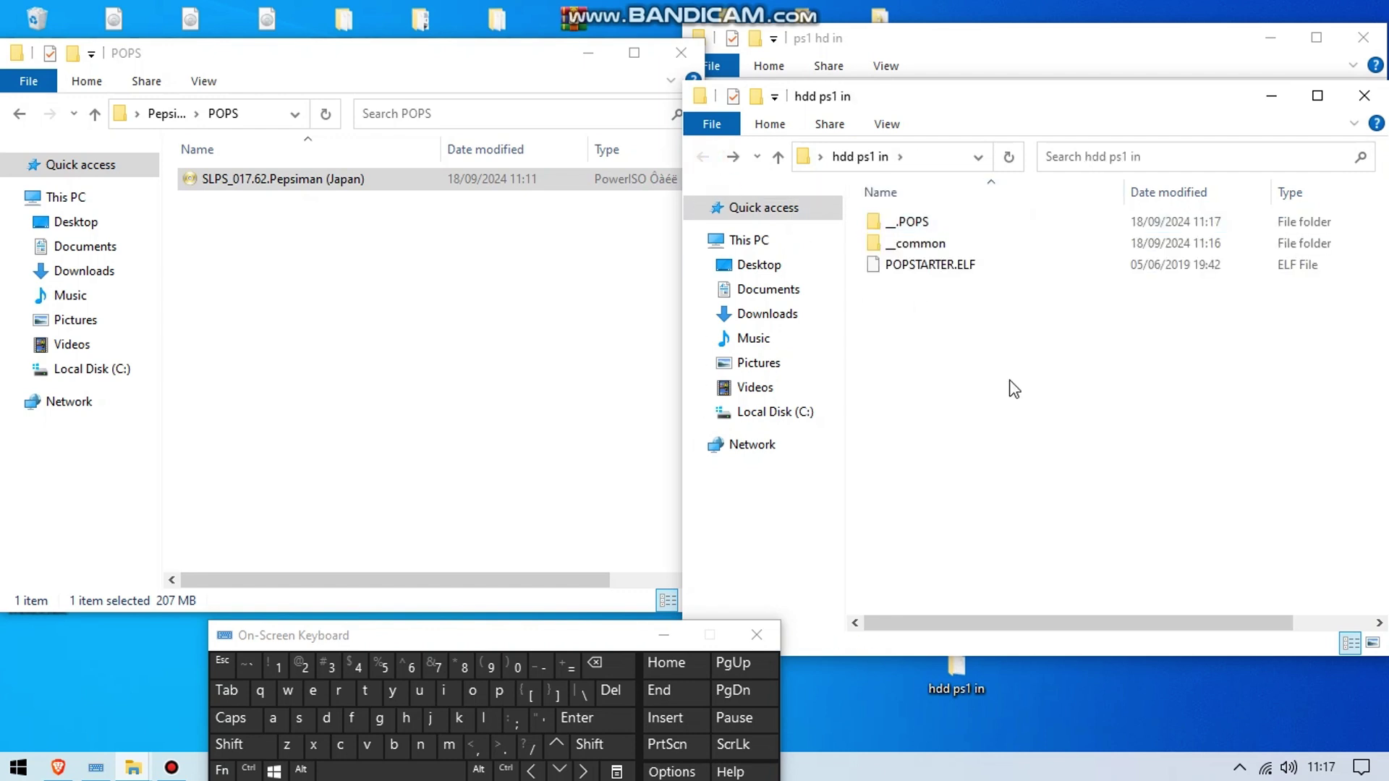
pyautogui.click(681, 52)
pyautogui.click(1056, 50)
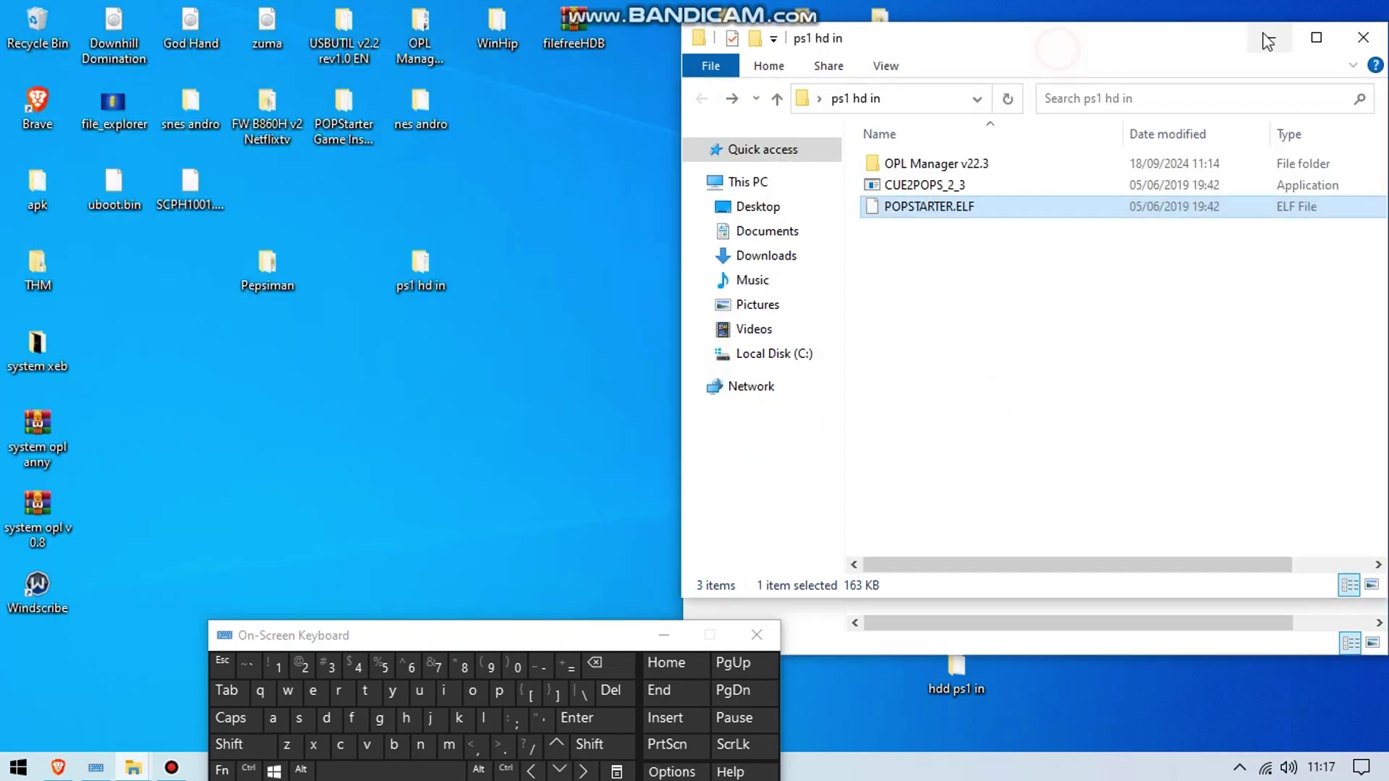
pyautogui.click(1374, 40)
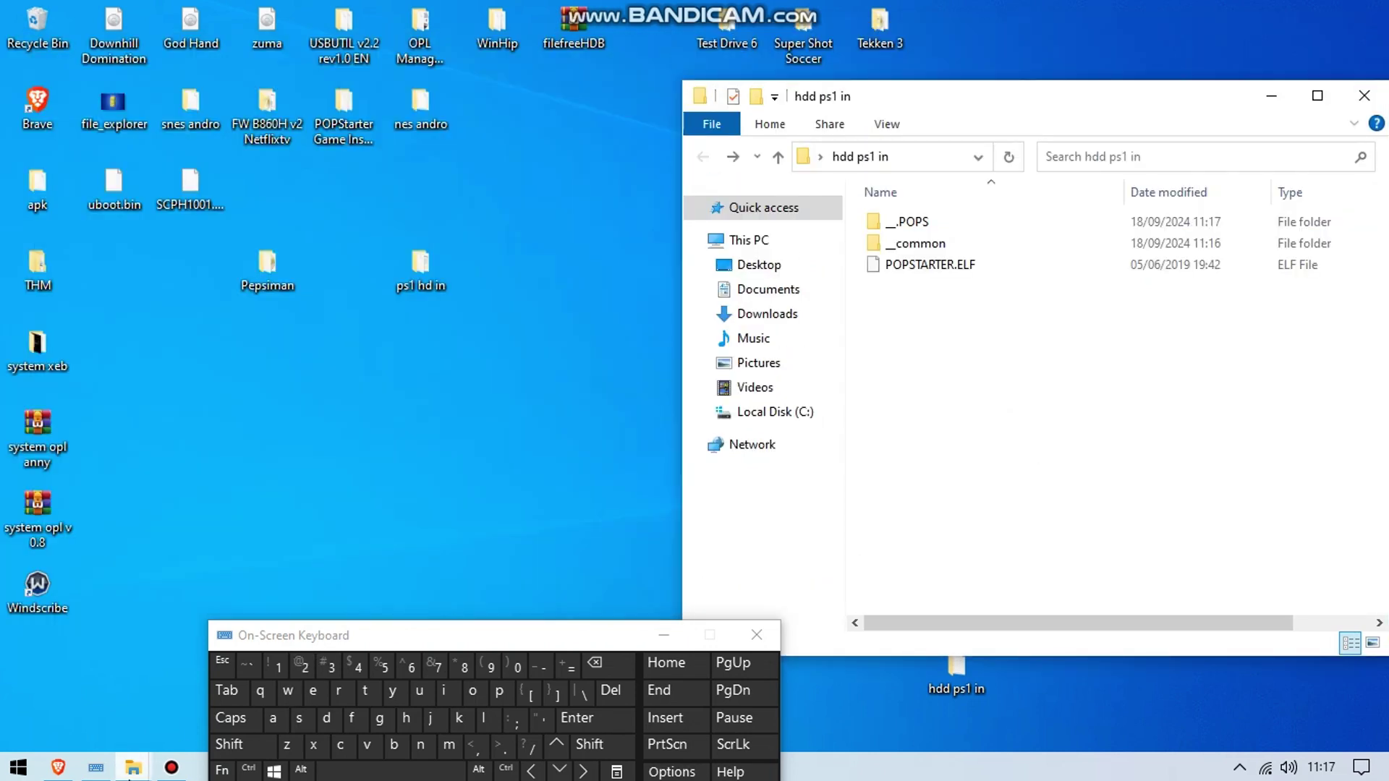
# Switch to the Brave browser and search Google for "pops.elf".
pyautogui.click(58, 768)
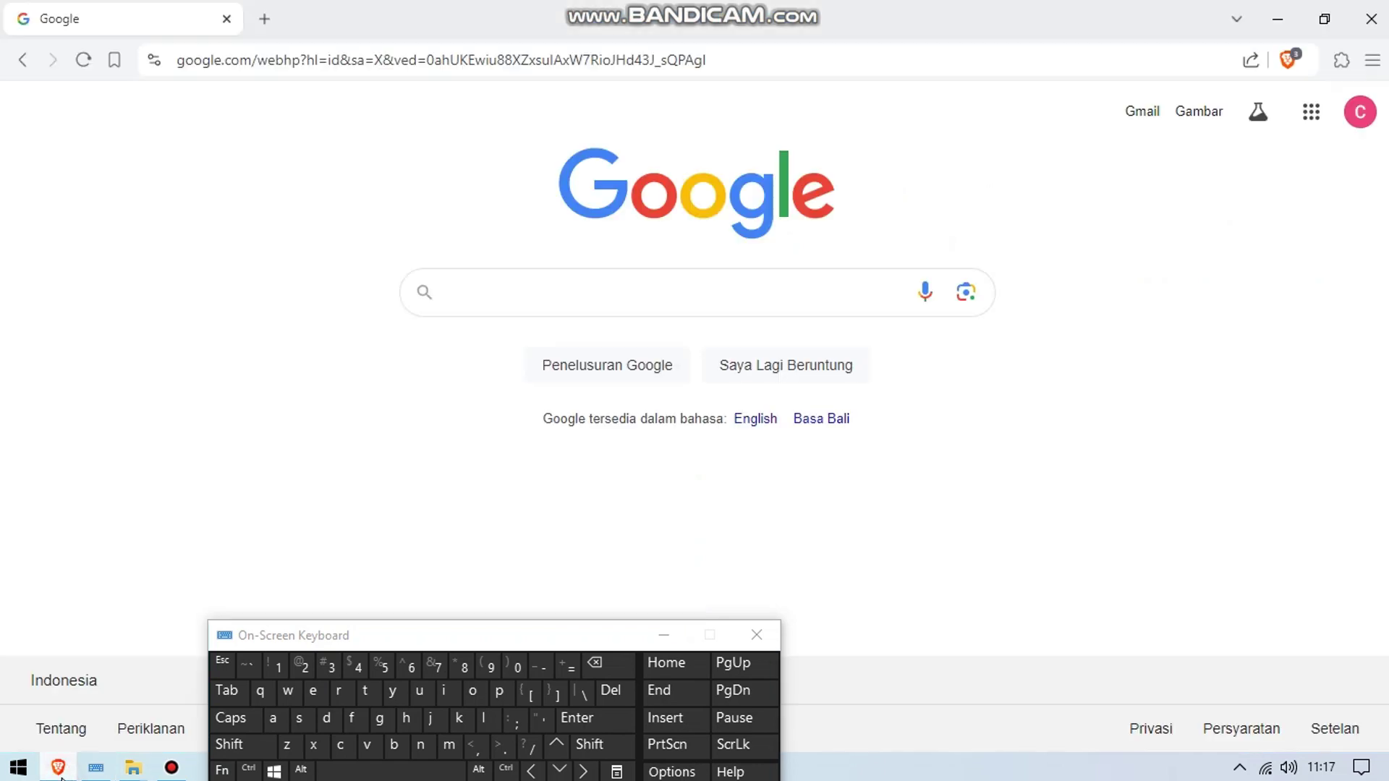
pyautogui.click(523, 293)
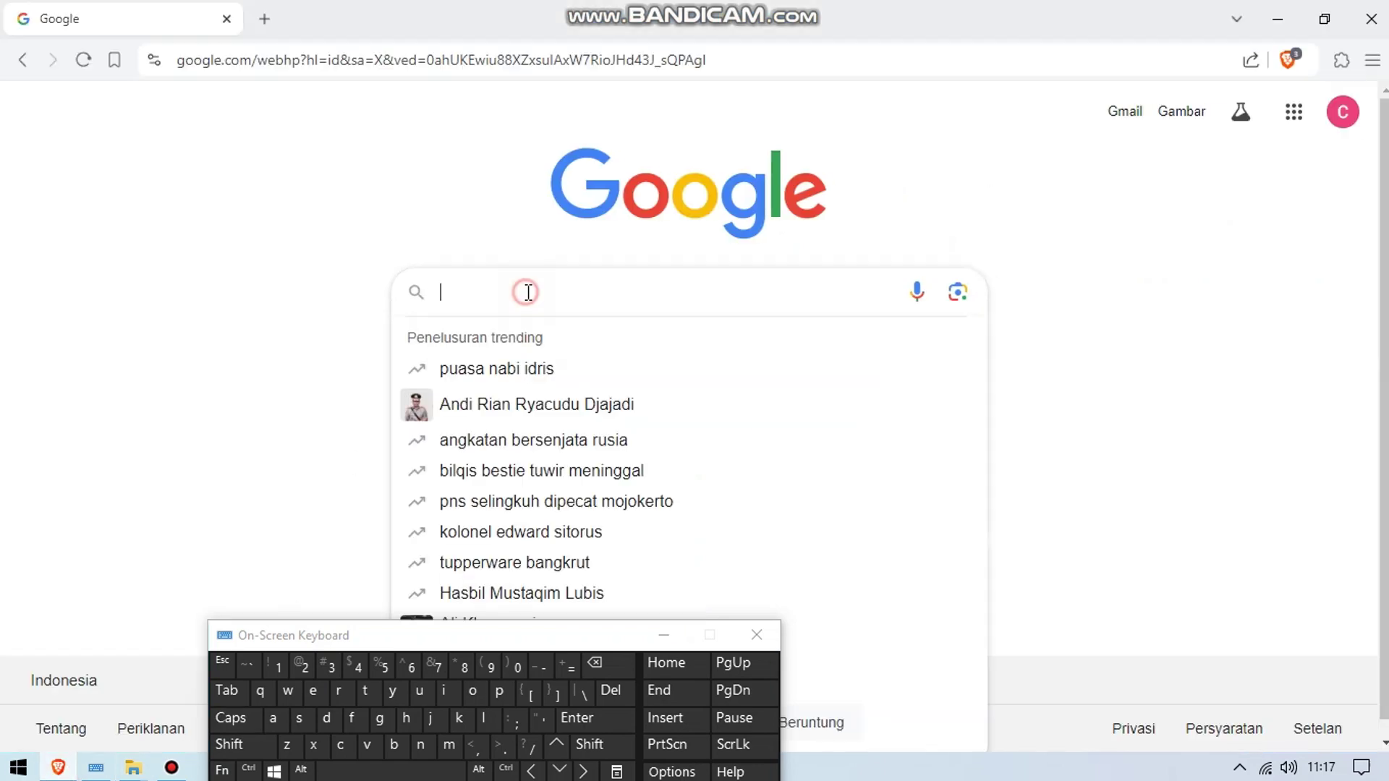
pyautogui.click(500, 695)
pyautogui.click(474, 693)
pyautogui.click(501, 695)
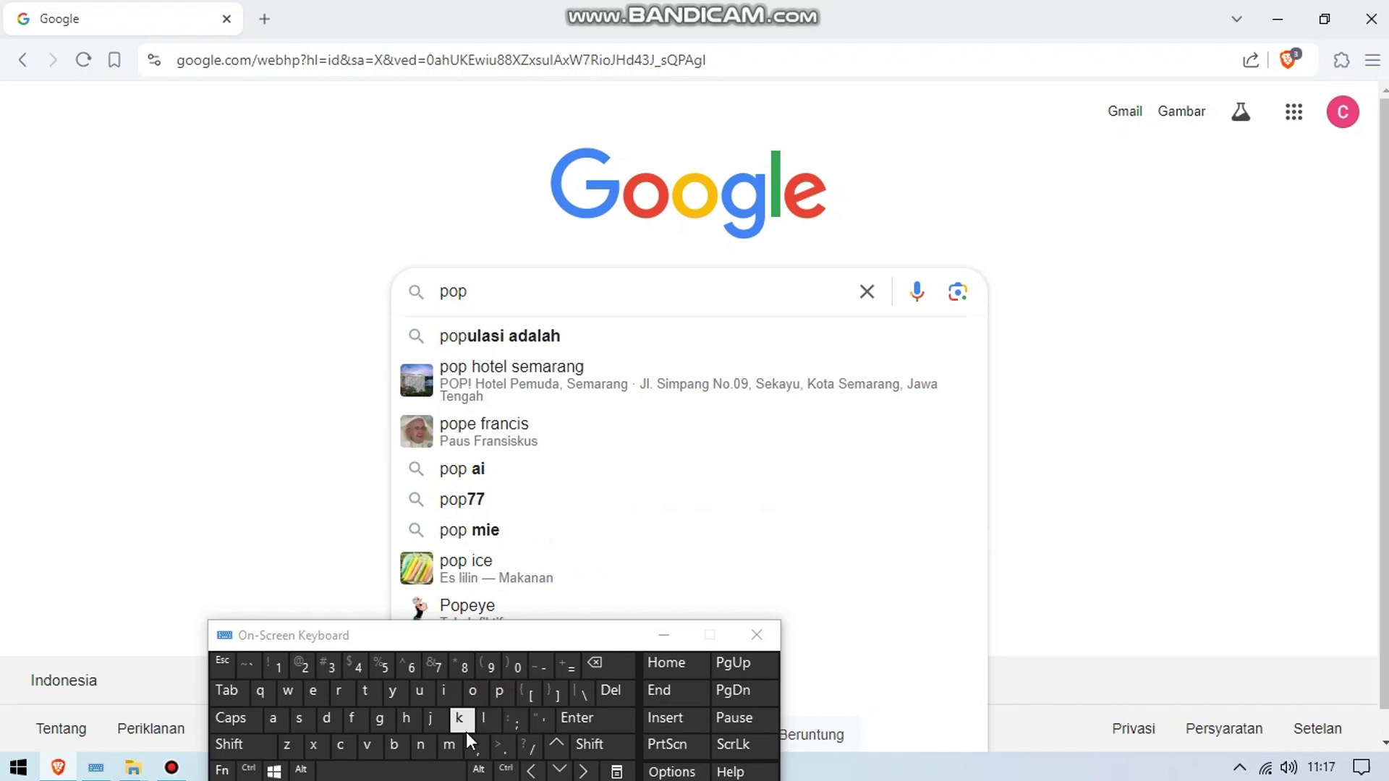
pyautogui.click(301, 721)
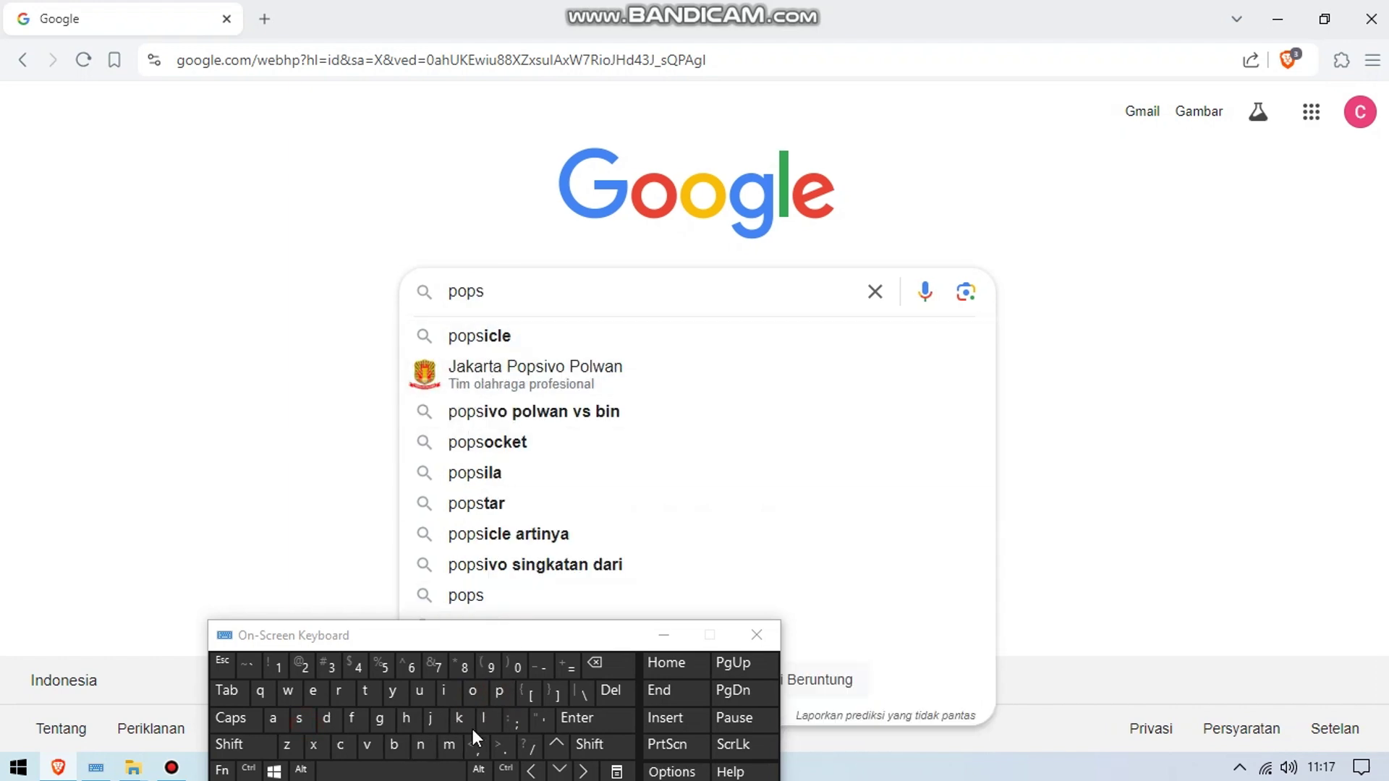
pyautogui.click(500, 749)
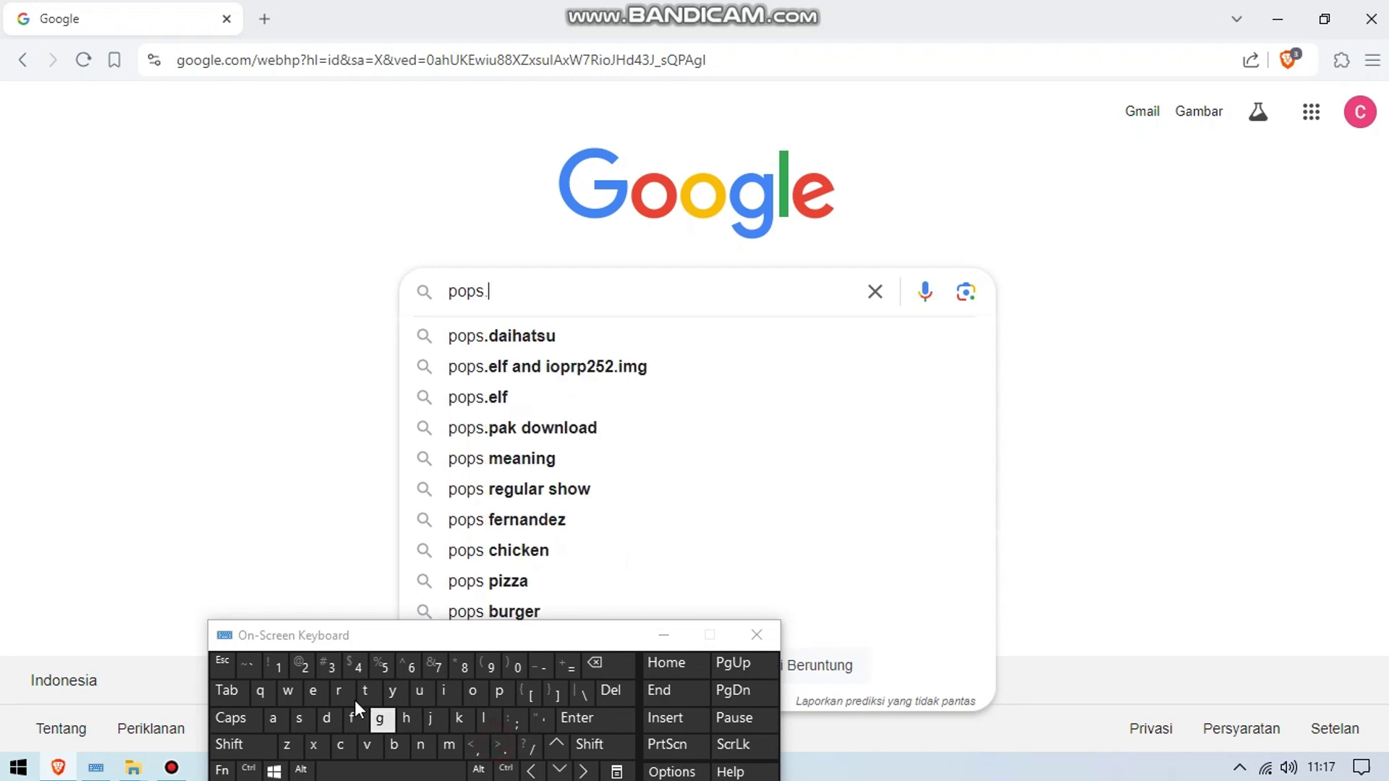
pyautogui.click(317, 694)
pyautogui.click(484, 718)
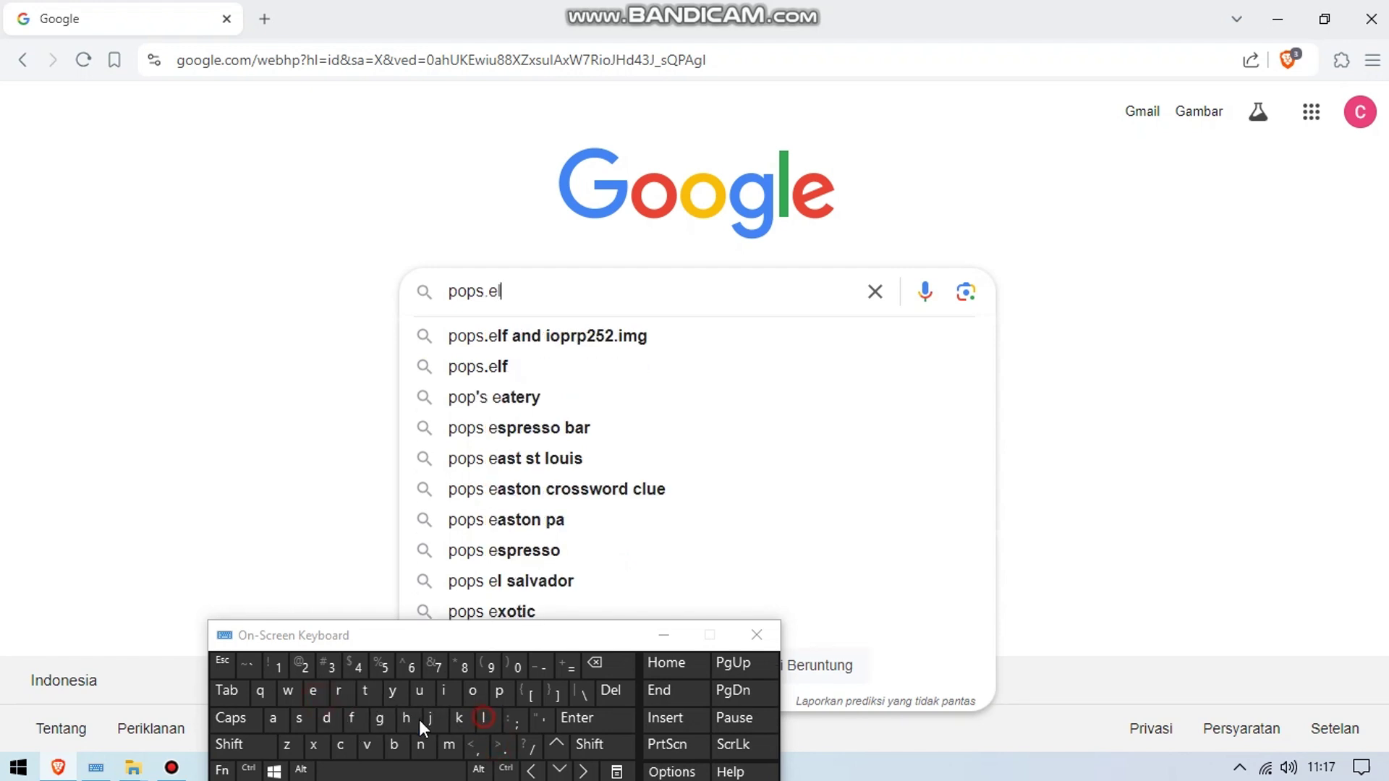
pyautogui.click(327, 719)
pyautogui.click(595, 663)
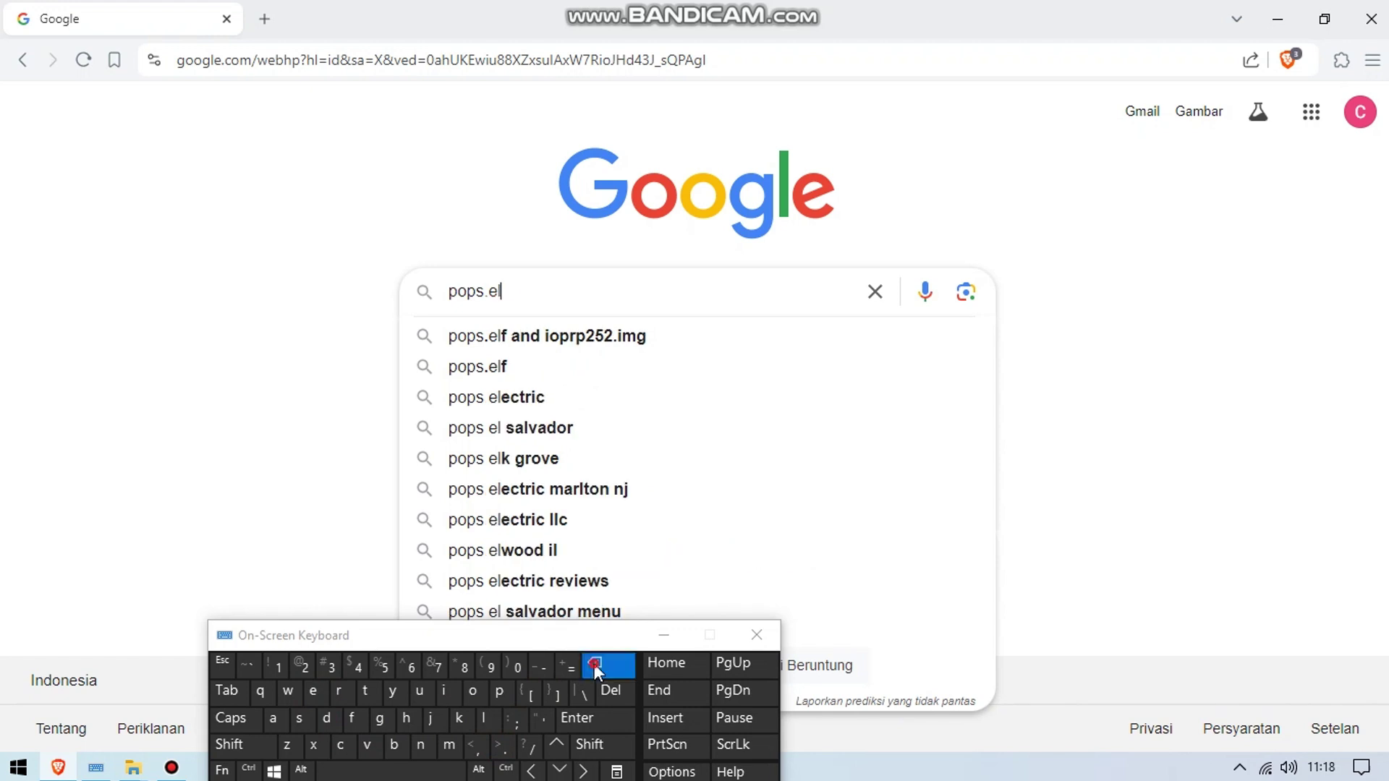
pyautogui.click(499, 367)
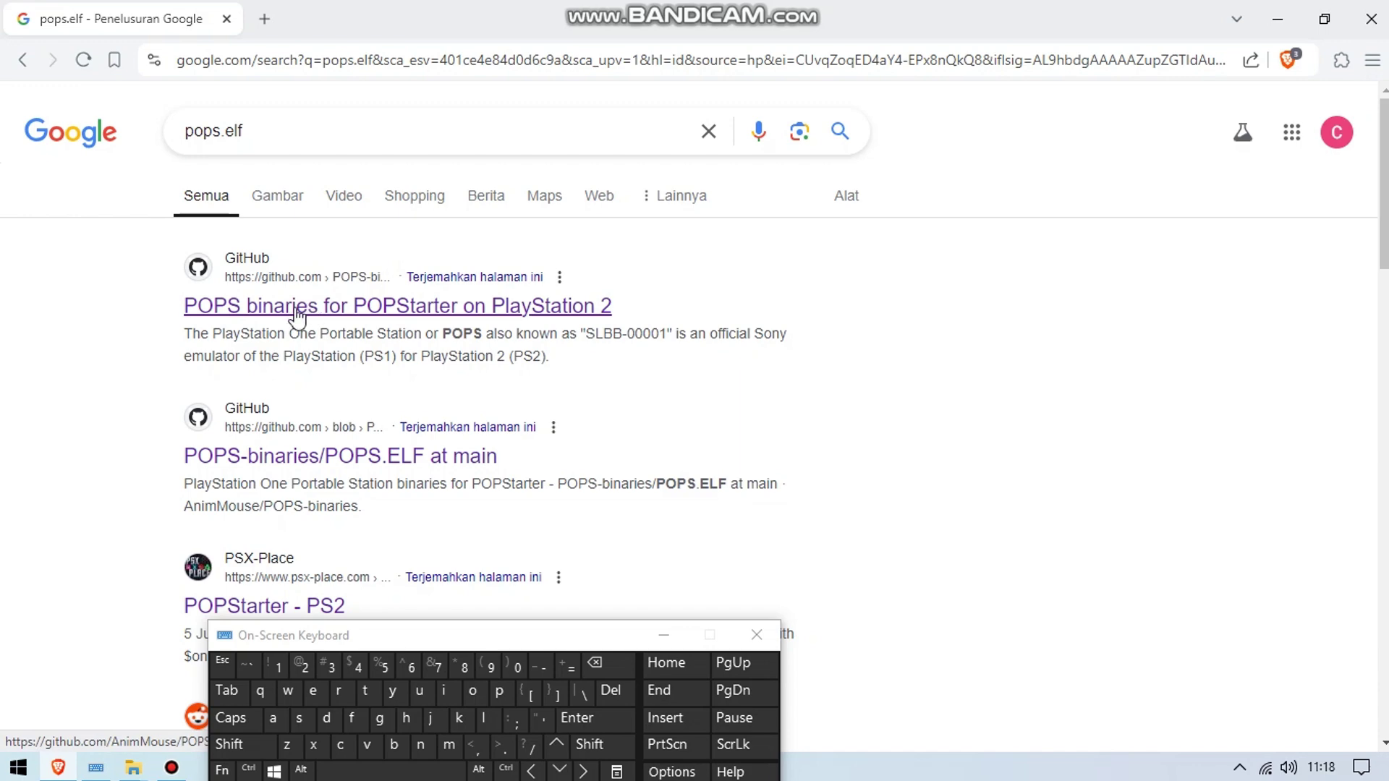
# Download POPS.binaries.7z from the latest release of the AnimMouse/POPS-binaries GitHub repository and close the browser.
pyautogui.click(332, 307)
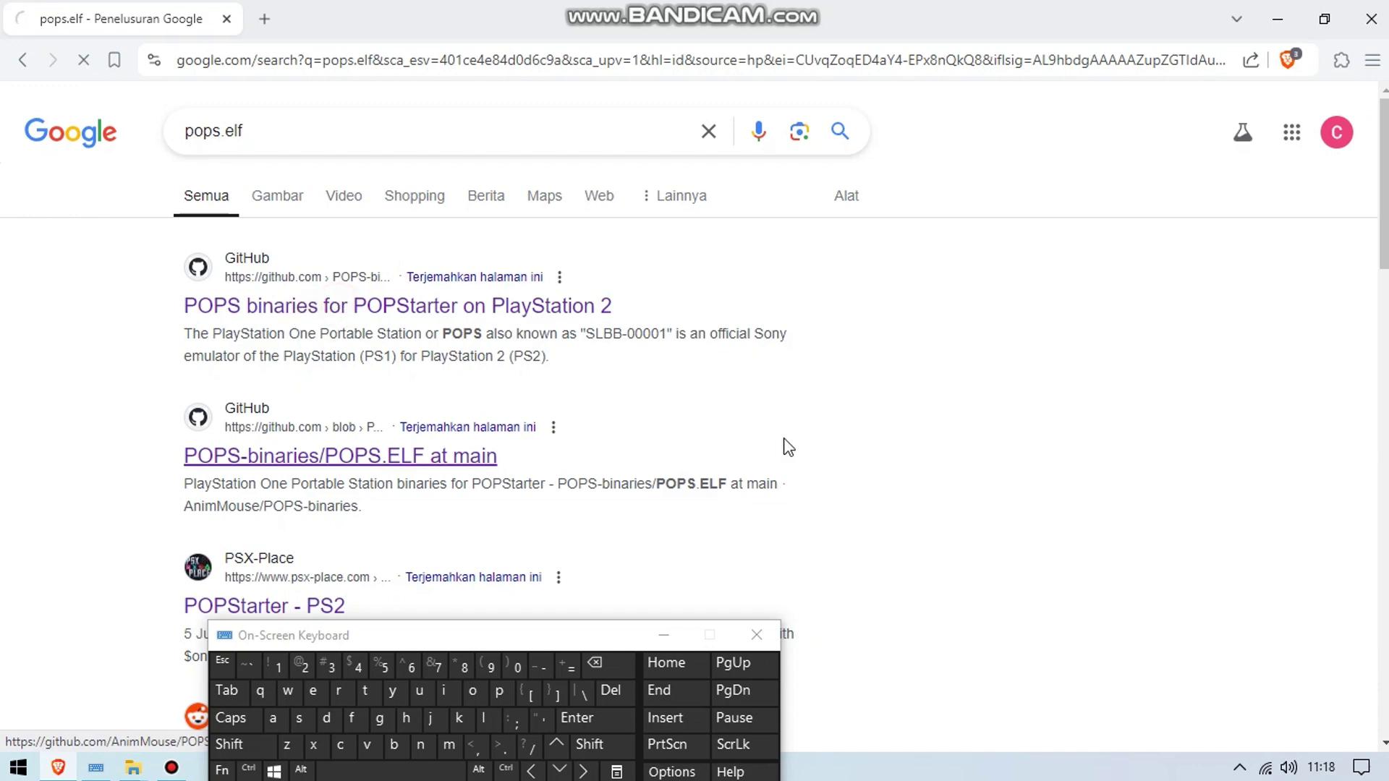
pyautogui.scroll(-5, 811, 441)
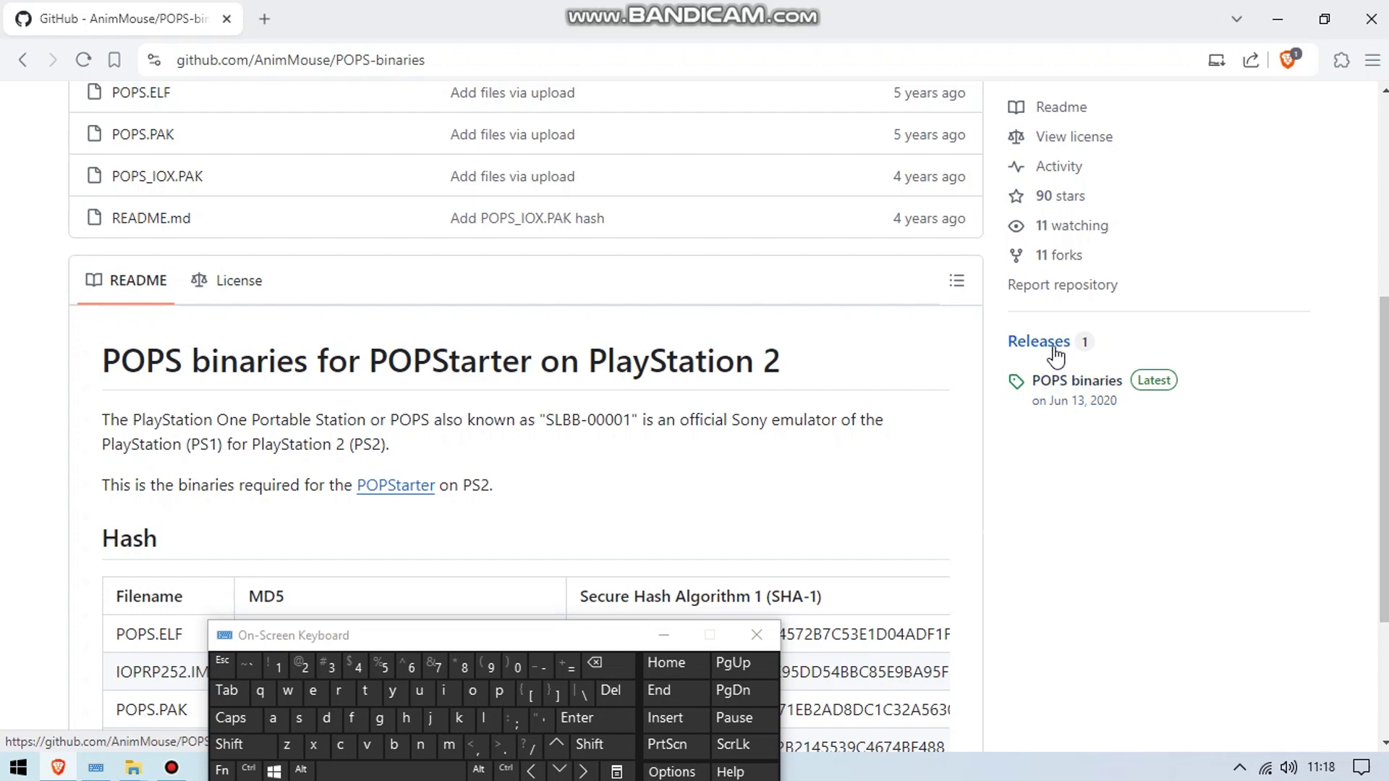
pyautogui.click(1049, 385)
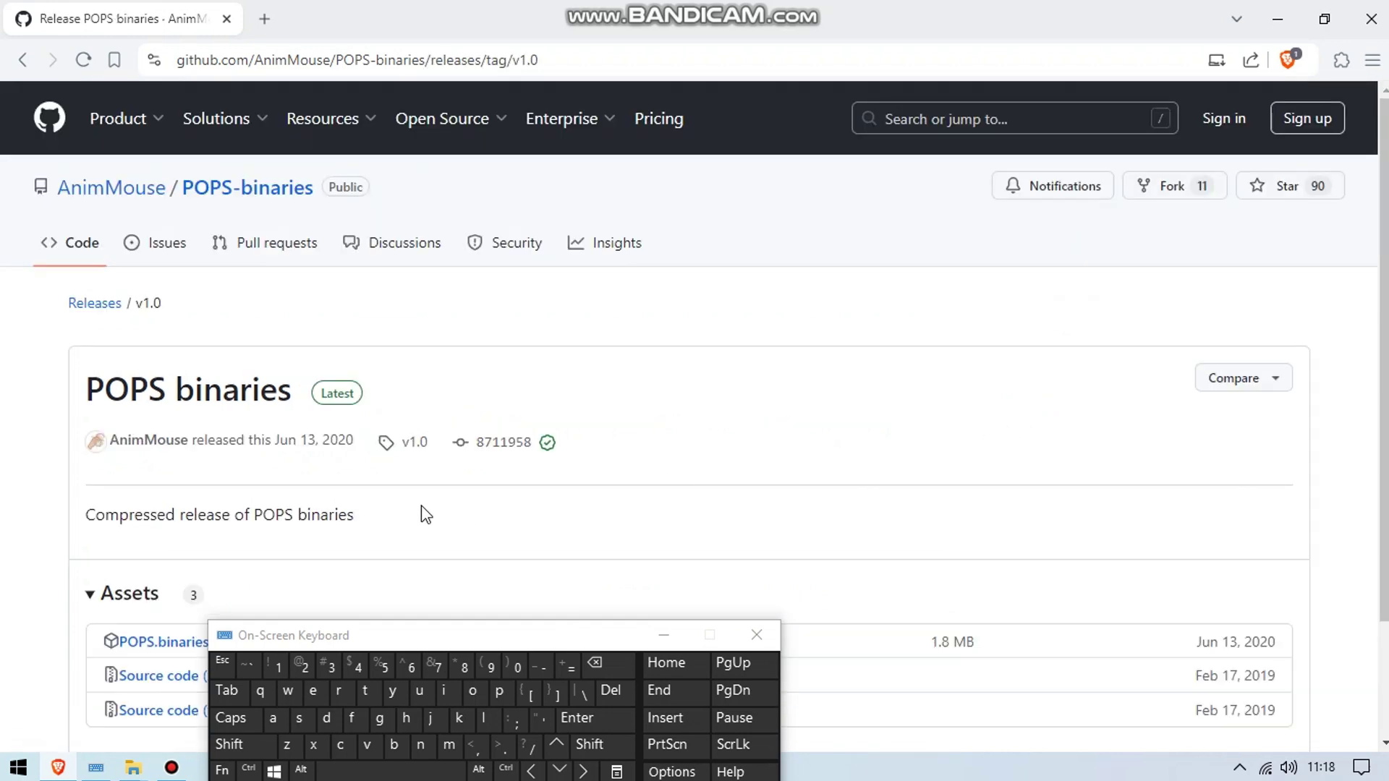
pyautogui.scroll(-2, 349, 508)
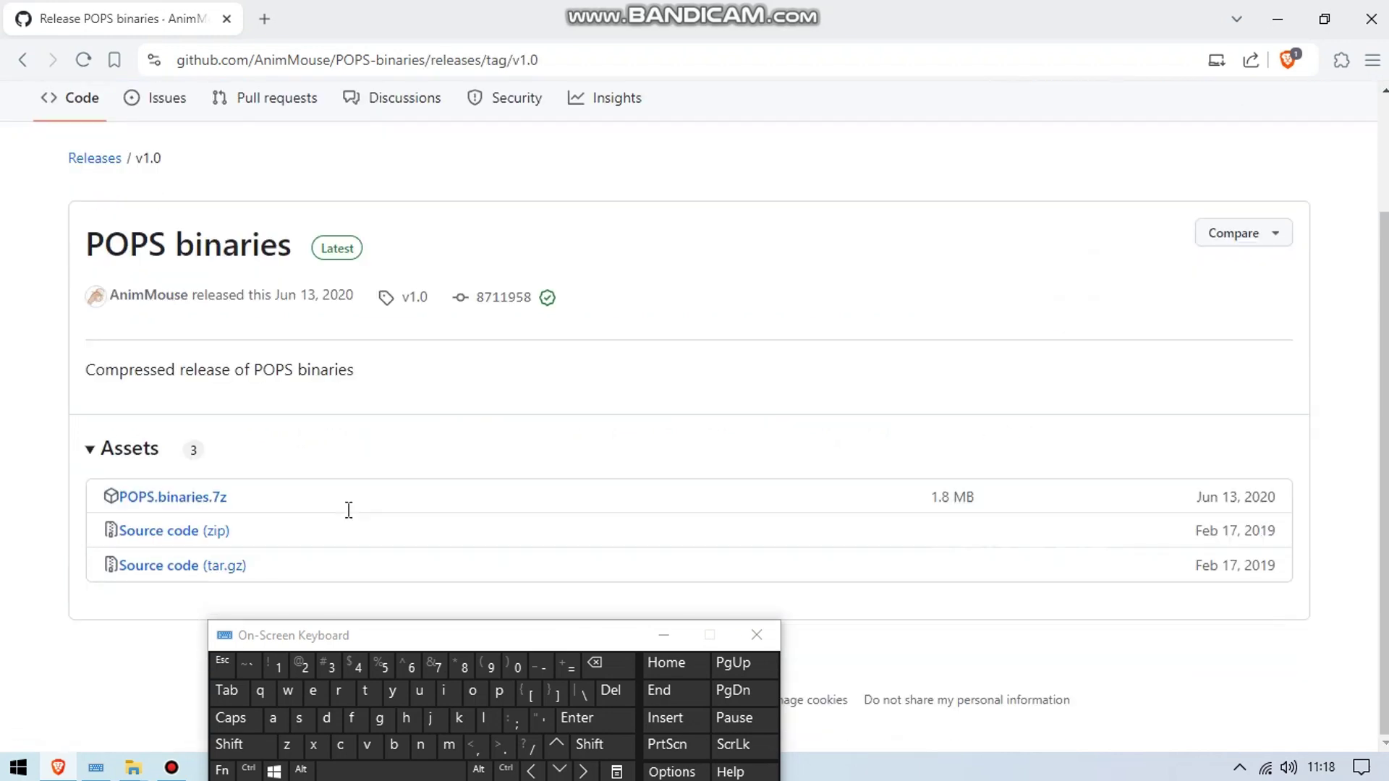
pyautogui.click(174, 498)
pyautogui.click(681, 477)
pyautogui.click(1371, 19)
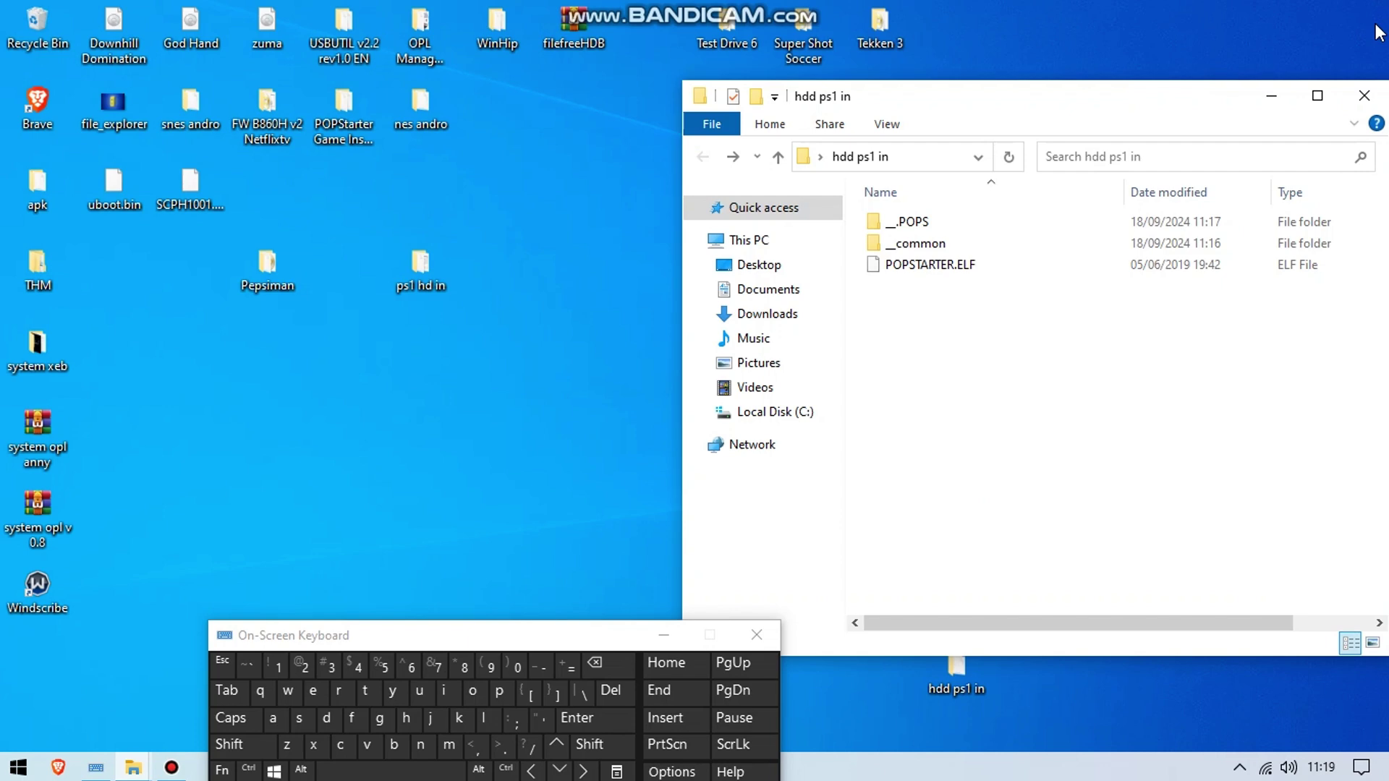
# In Explorer's Compressed downloads folder, copy the POPS.binaries archive and close that folder window.
pyautogui.rightClick(792, 317)
pyautogui.click(1125, 404)
pyautogui.moveTo(134, 777)
pyautogui.click(110, 727)
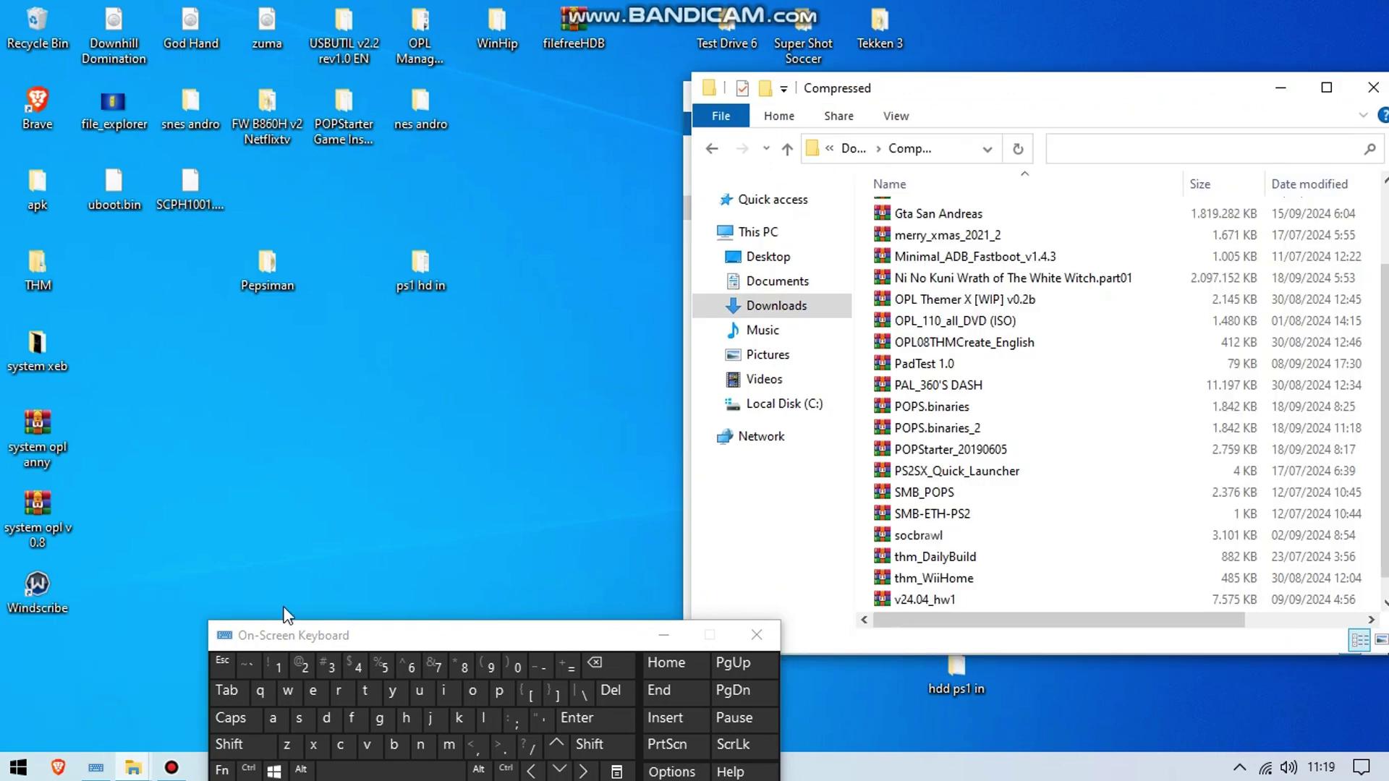
pyautogui.moveTo(650, 58); pyautogui.dragTo(423, 72)
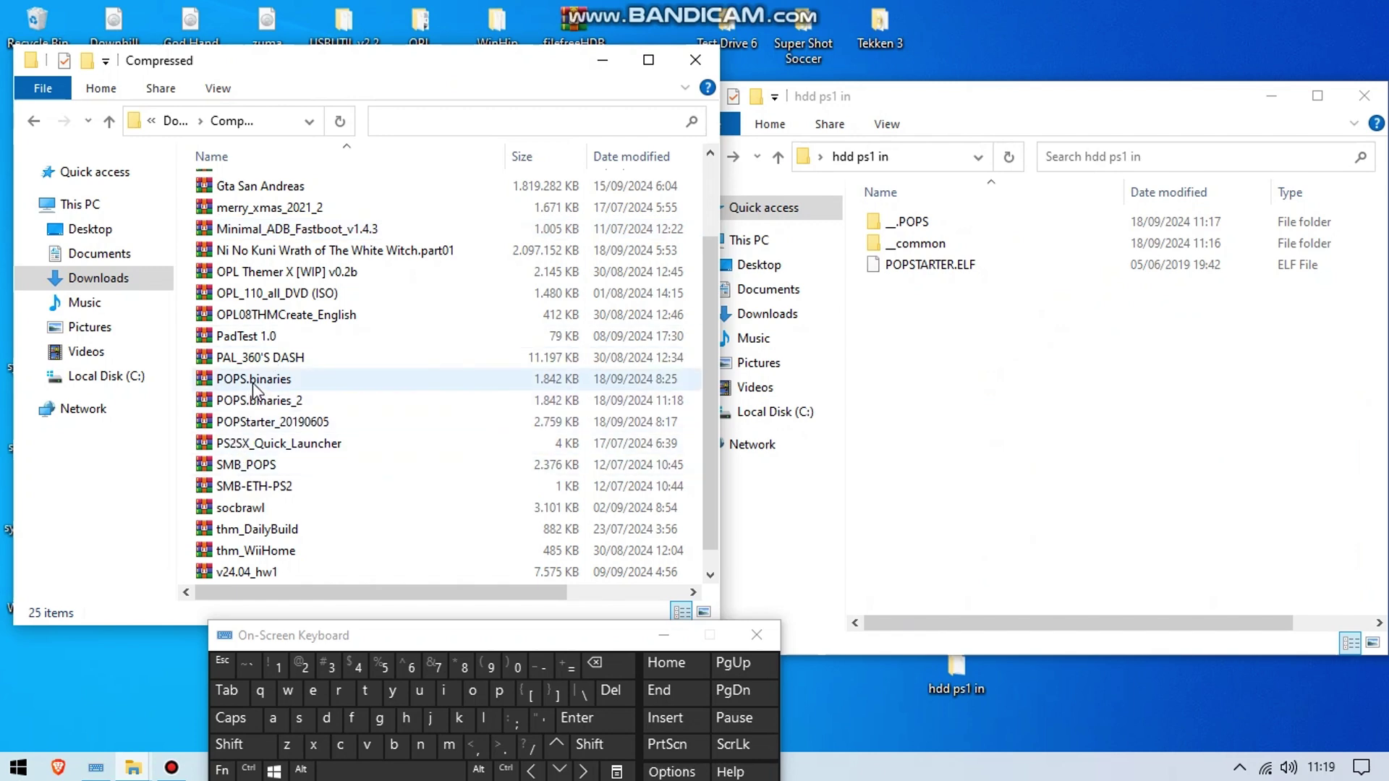
pyautogui.rightClick(253, 384)
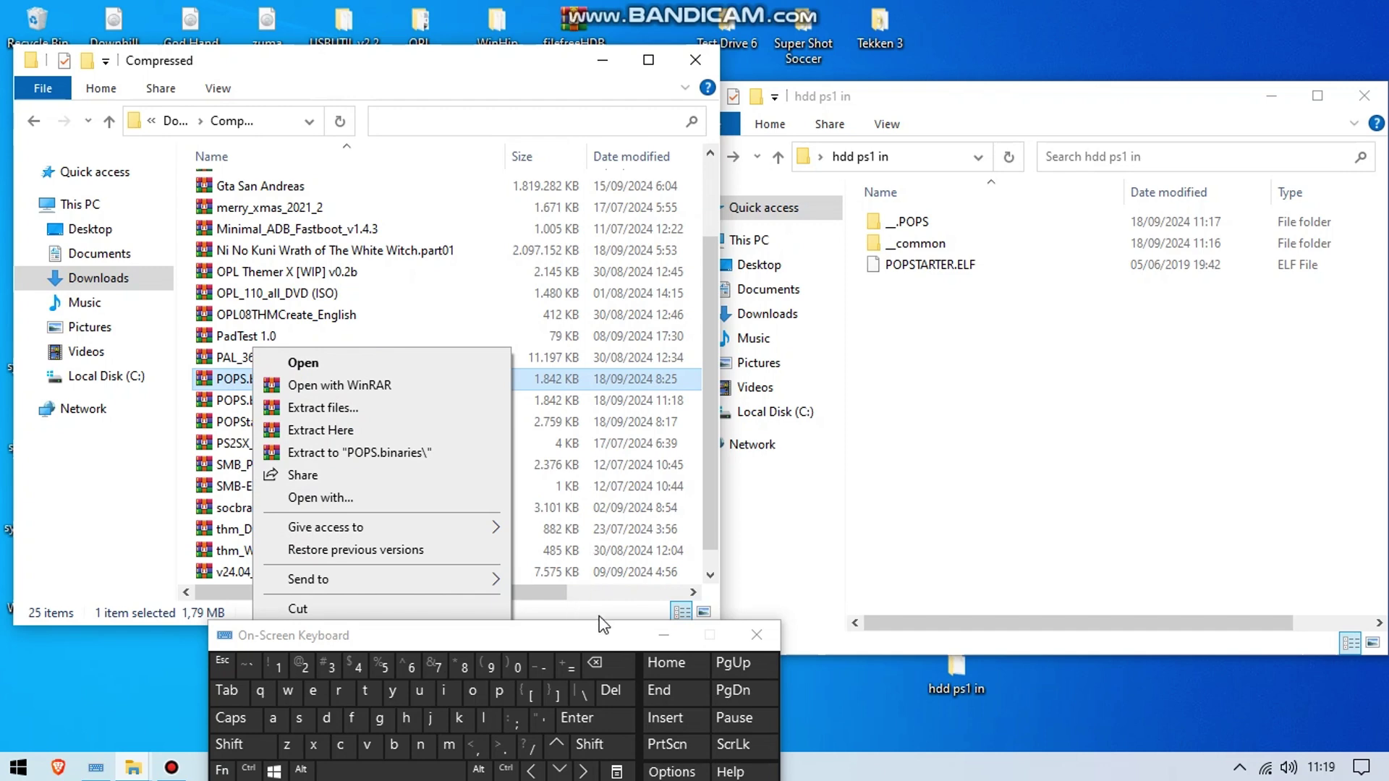
pyautogui.moveTo(480, 56); pyautogui.dragTo(467, 15)
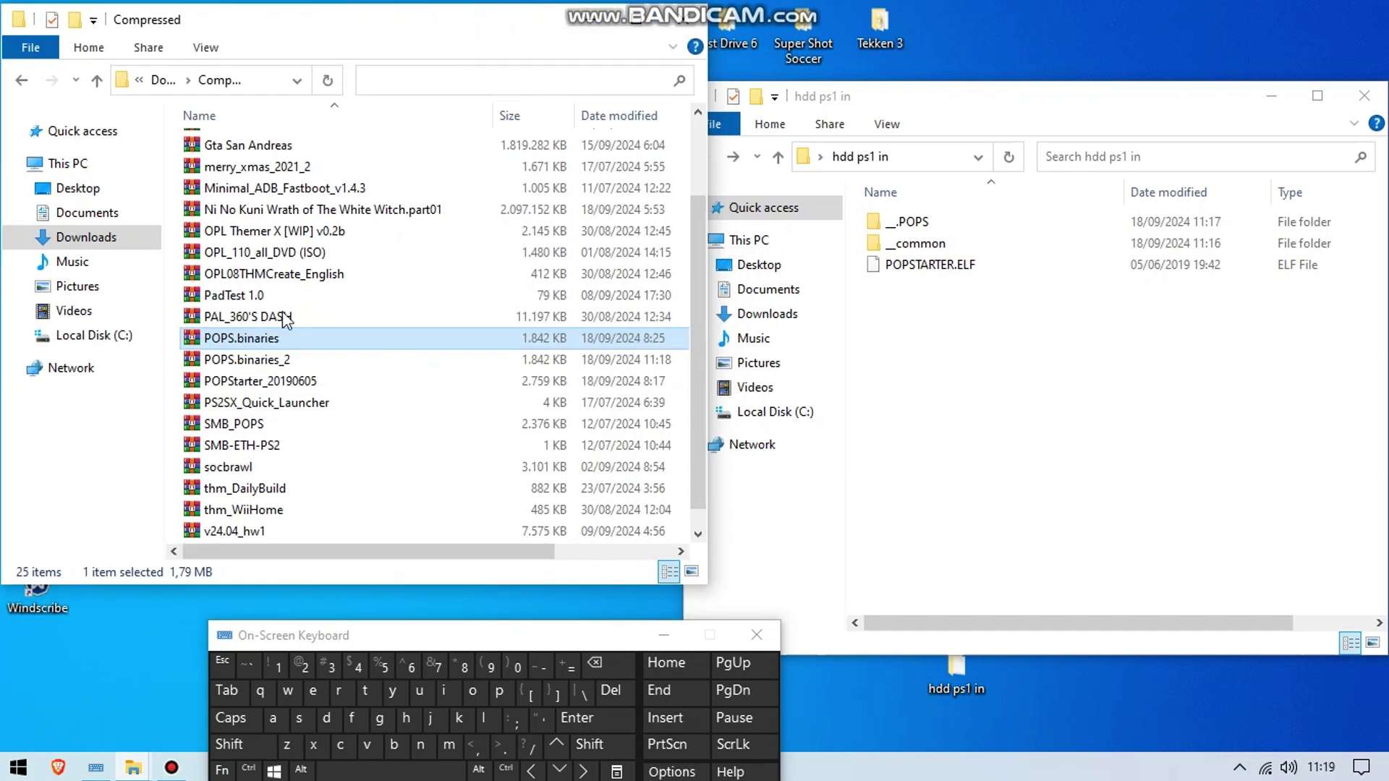
pyautogui.rightClick(235, 341)
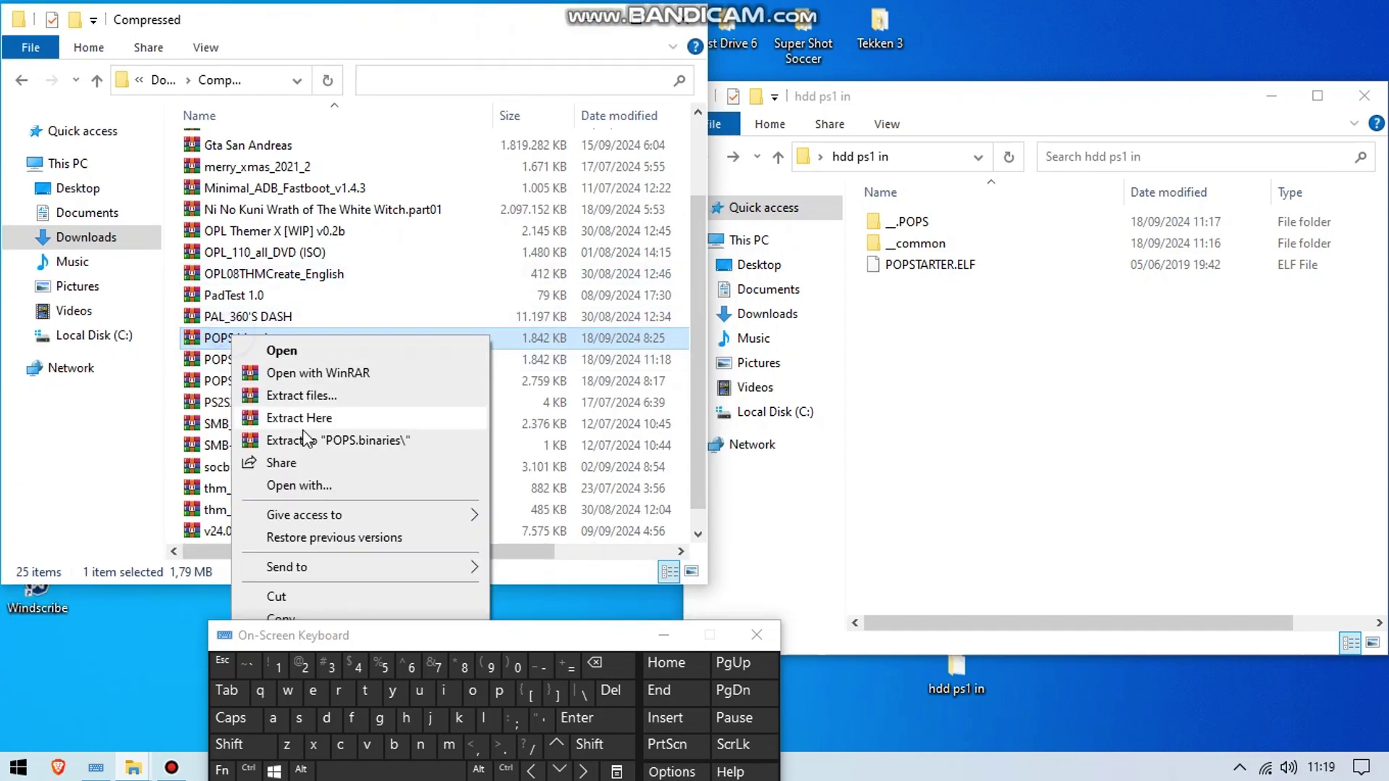
pyautogui.click(307, 619)
pyautogui.click(685, 14)
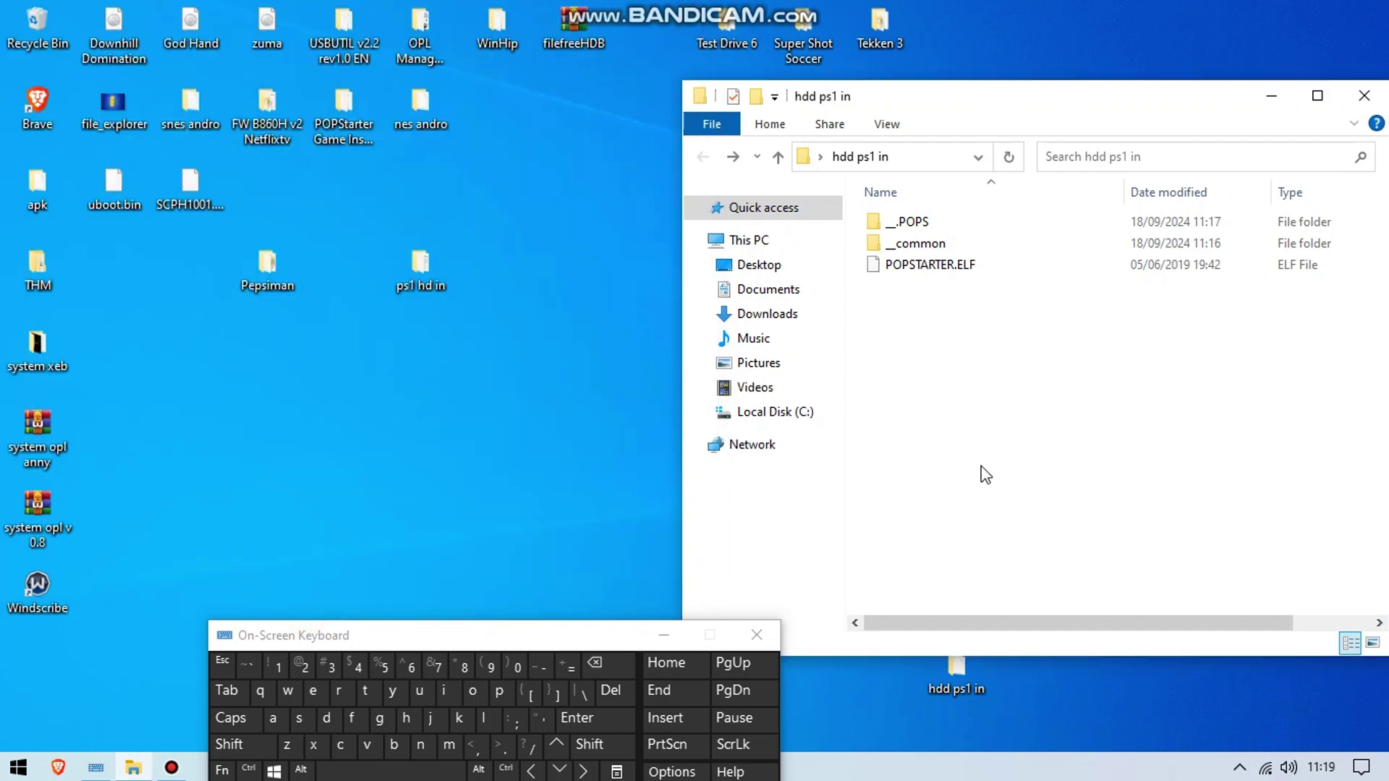
# Paste the POPS.binaries archive into the hdd ps1 in folder and extract its contents there.
pyautogui.rightClick(944, 402)
pyautogui.click(1001, 545)
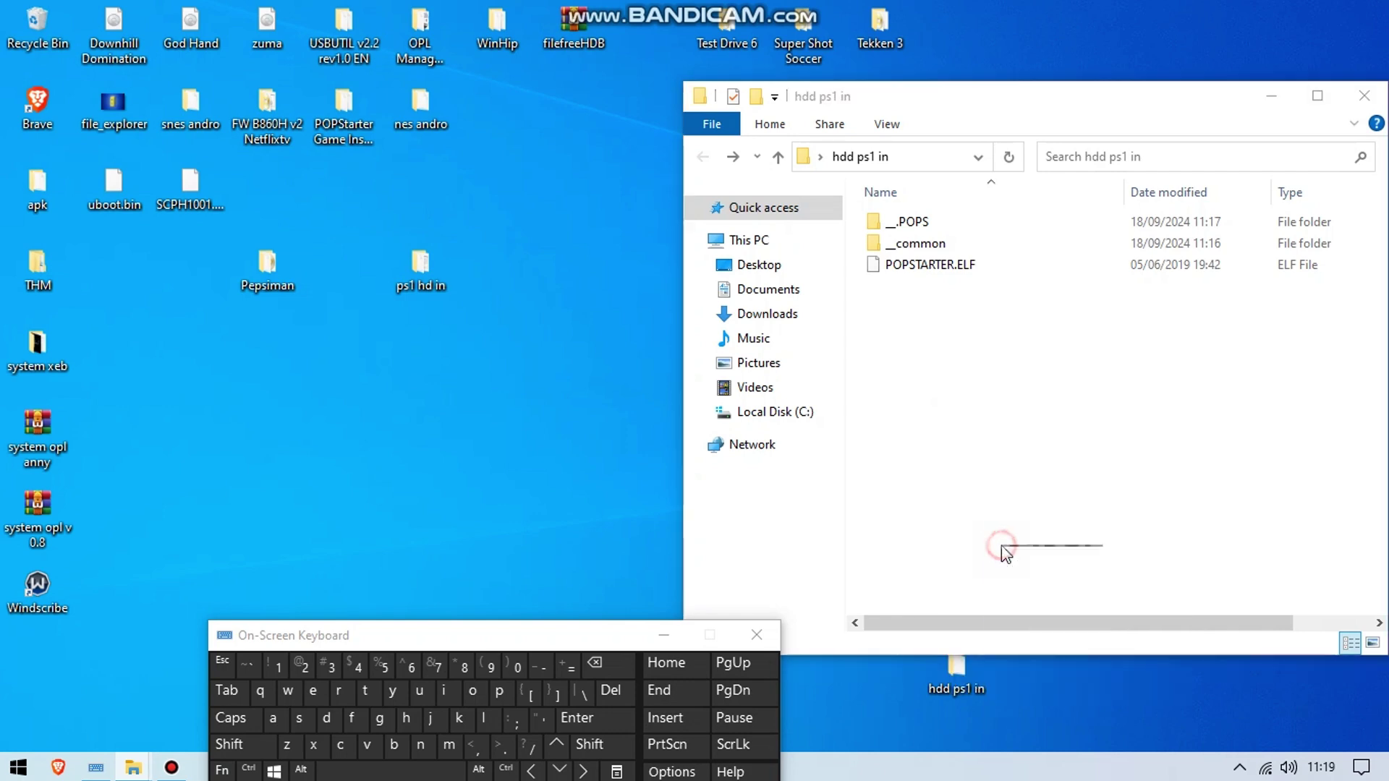
pyautogui.click(1048, 536)
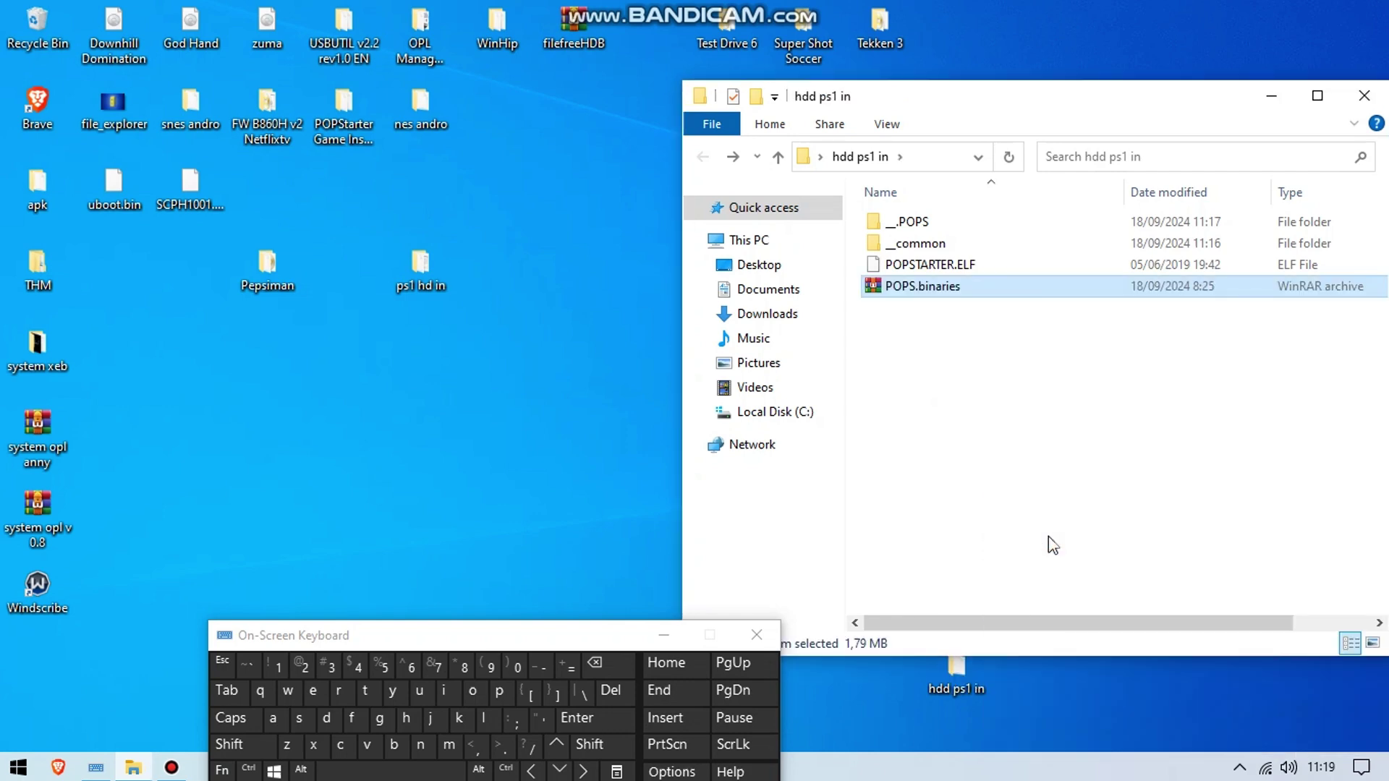
pyautogui.rightClick(923, 293)
pyautogui.click(981, 369)
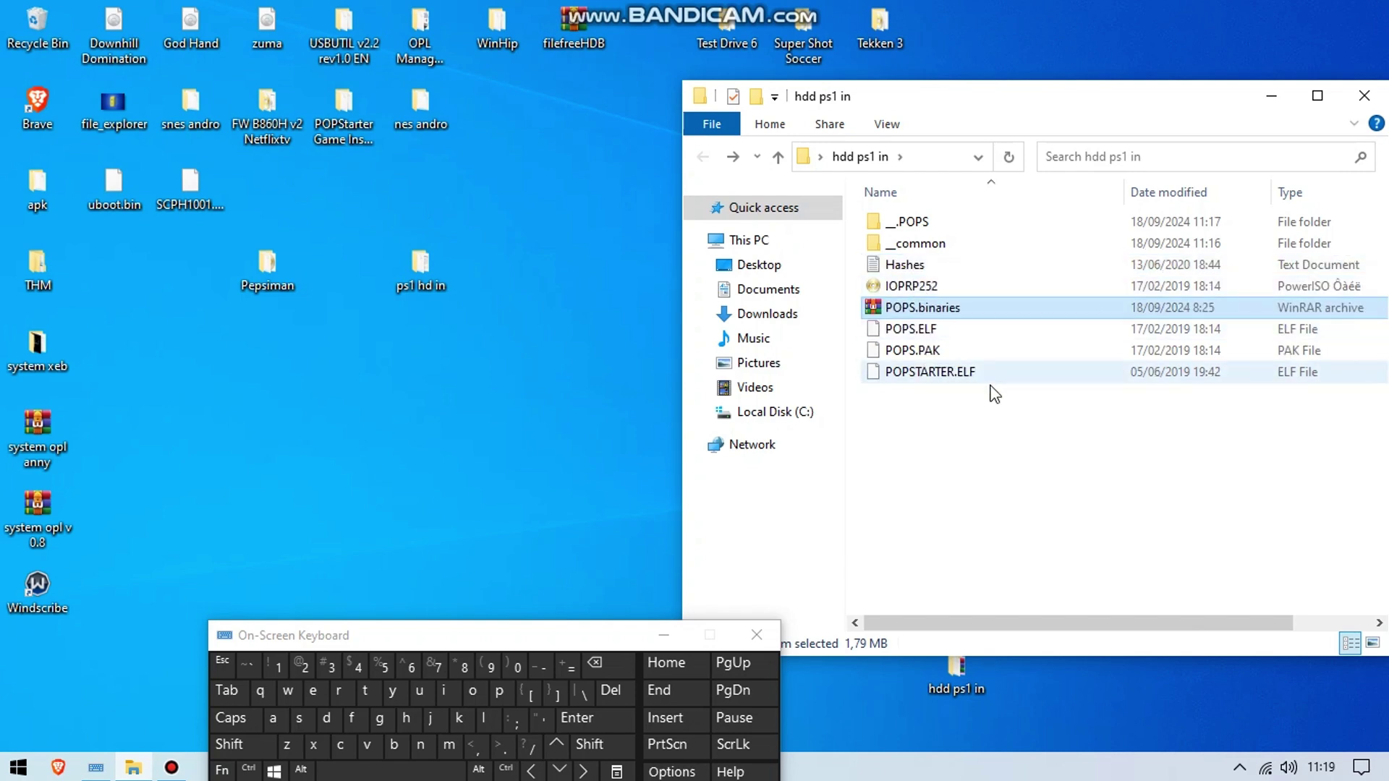
# Delete the POPS.binaries archive, POPS.PAK and the Hashes text file from the hdd ps1 in folder.
pyautogui.rightClick(924, 311)
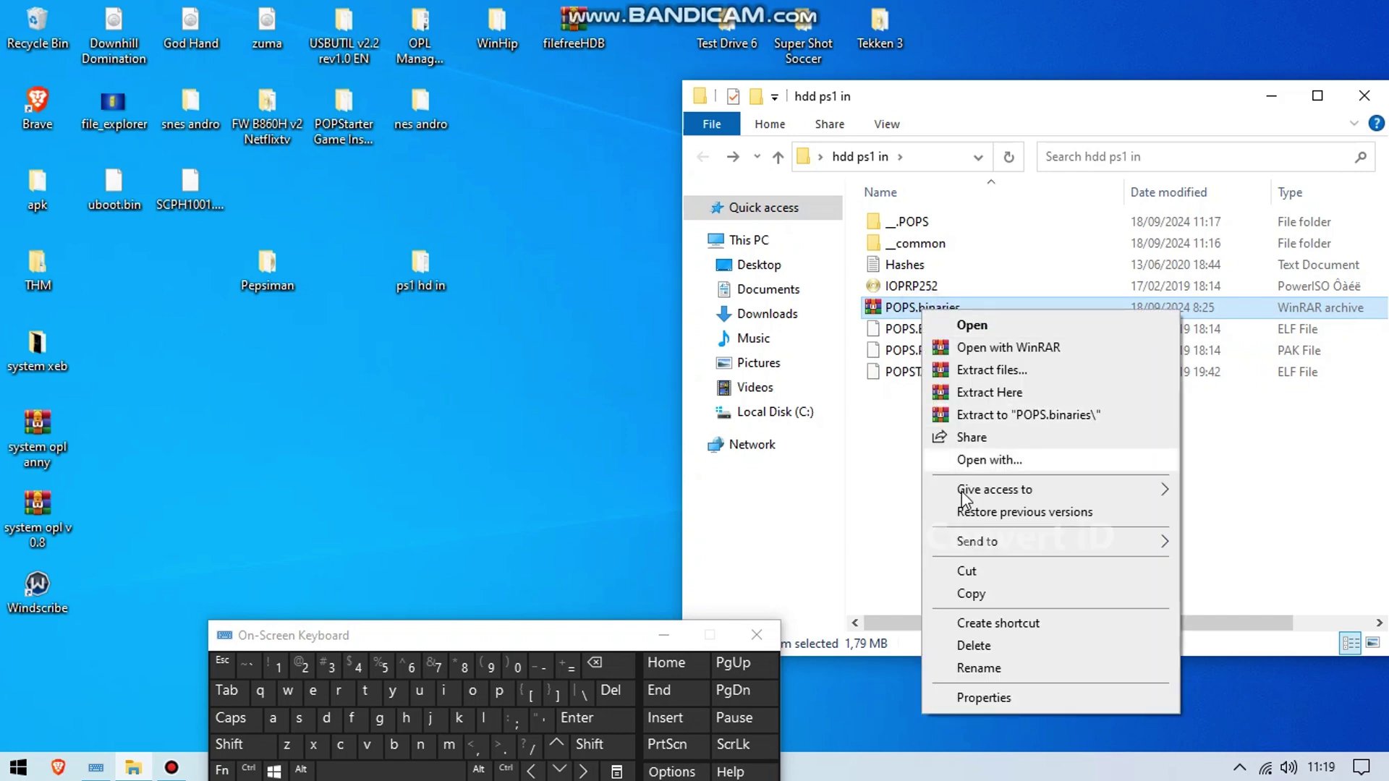
pyautogui.click(966, 648)
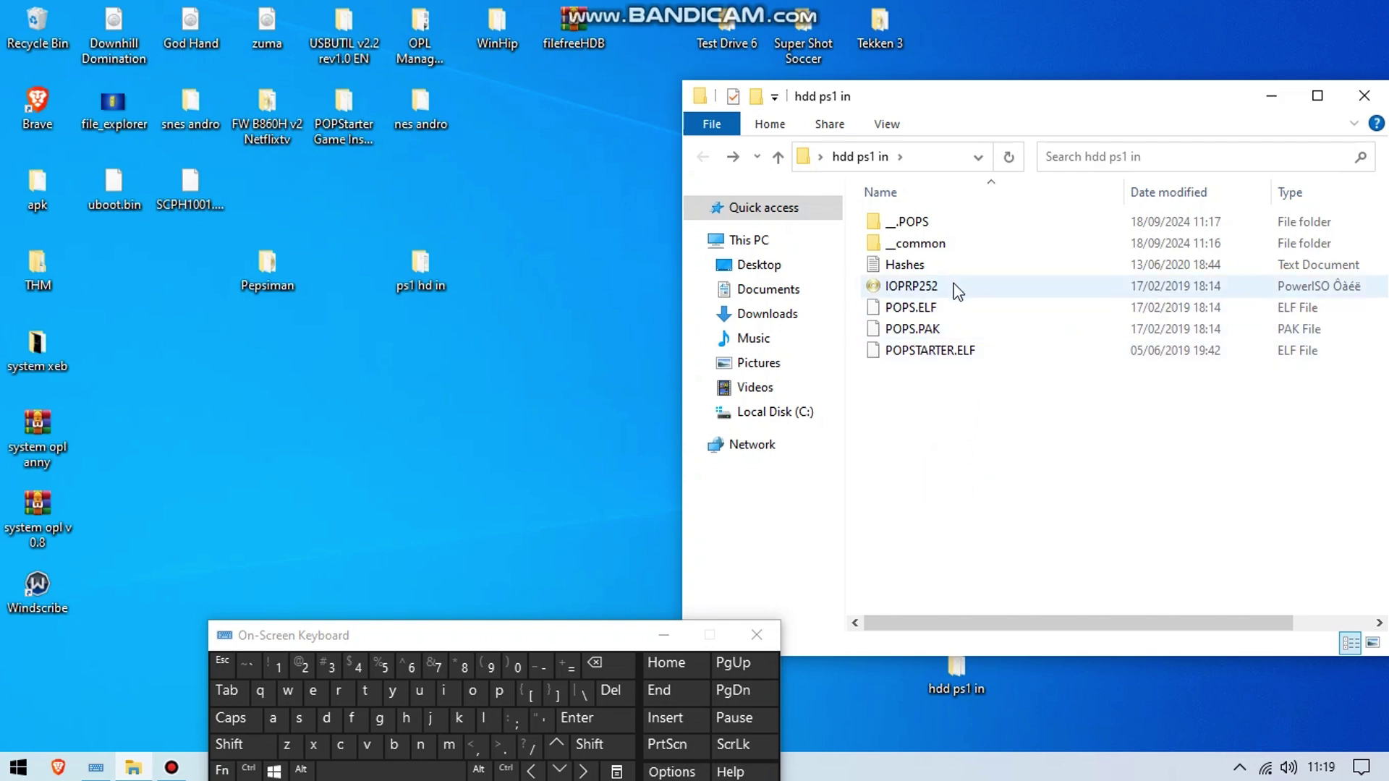
pyautogui.moveTo(959, 291)
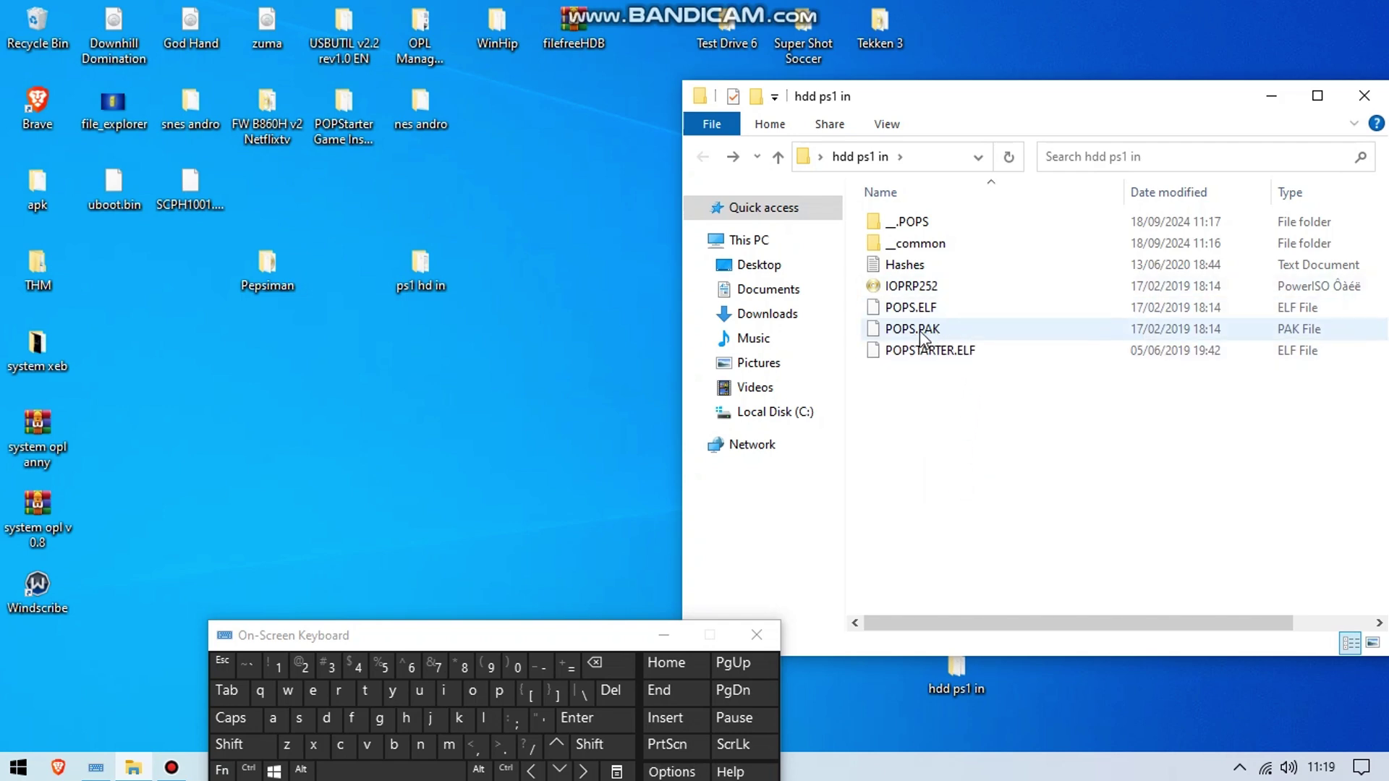
pyautogui.moveTo(902, 343)
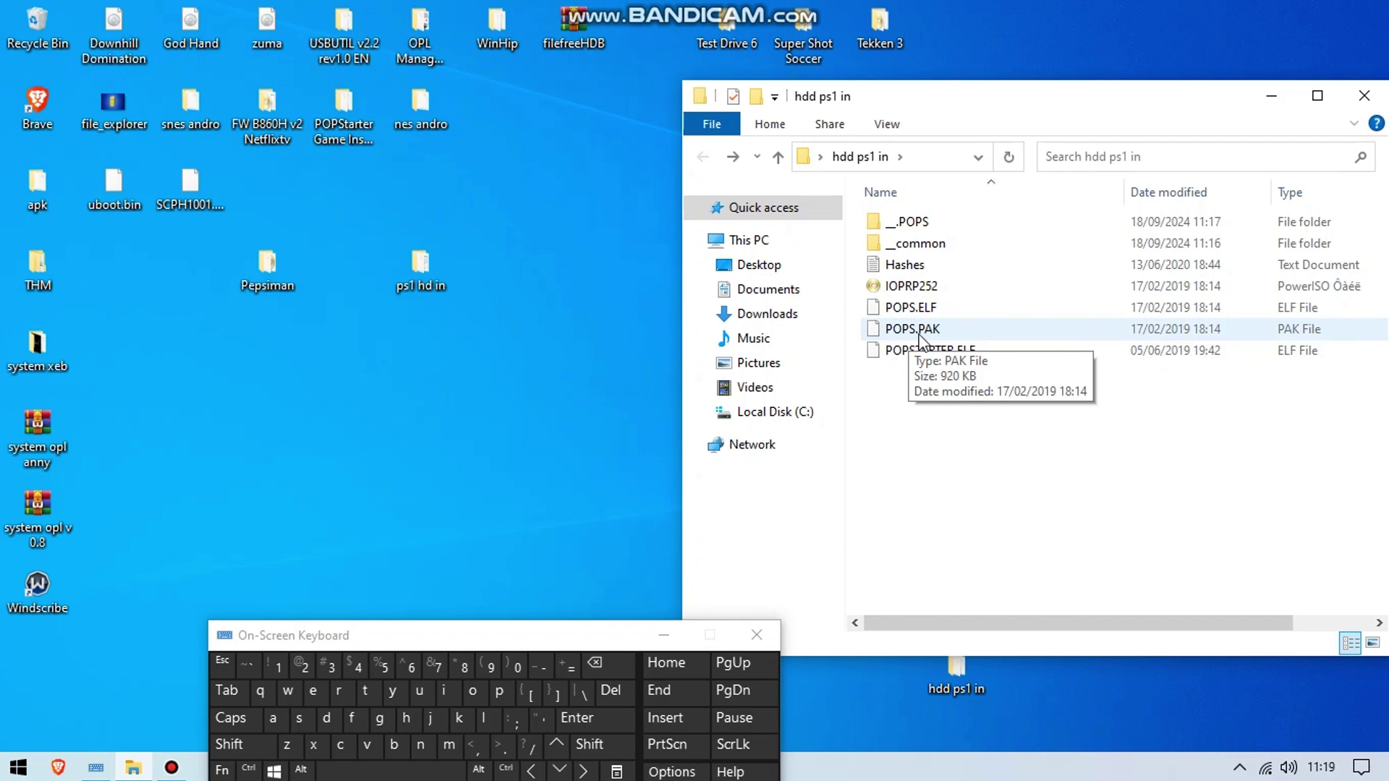
pyautogui.rightClick(917, 329)
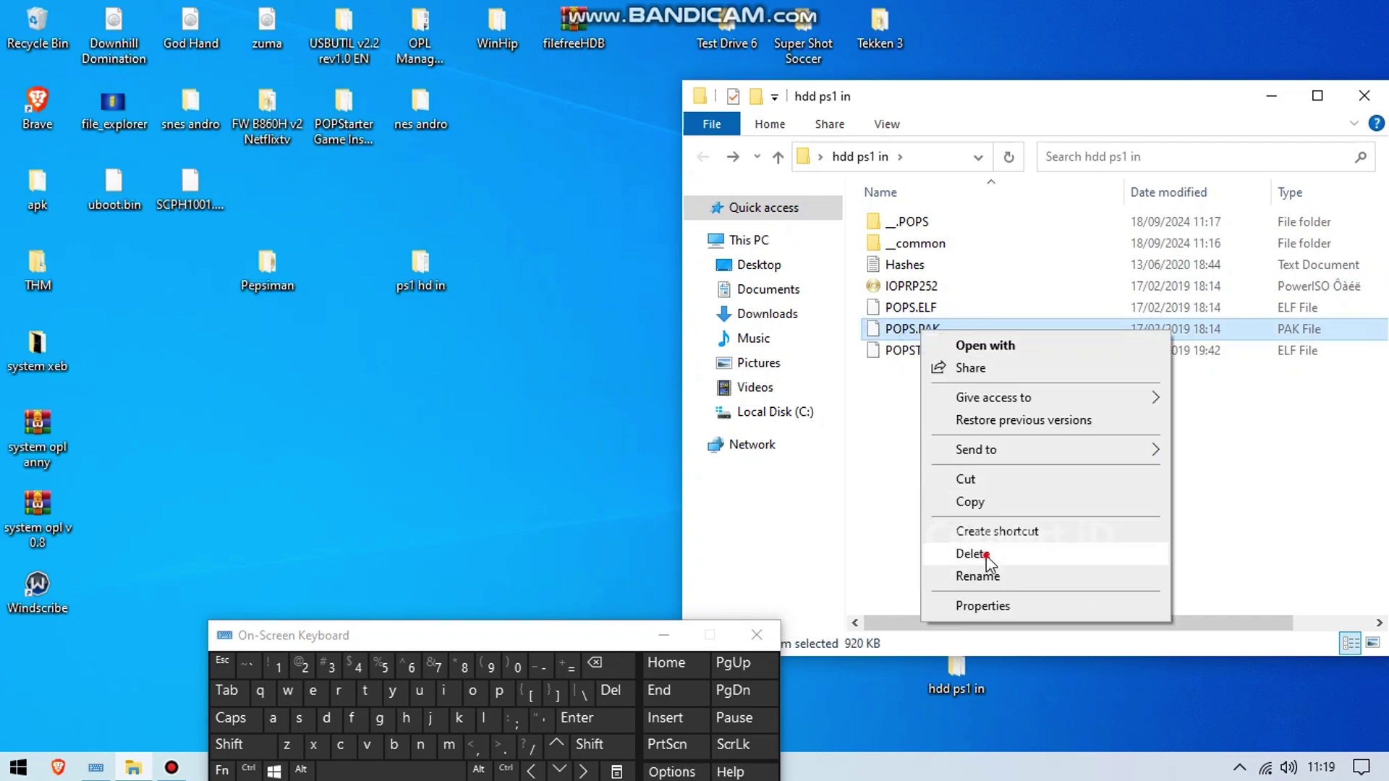
pyautogui.click(984, 552)
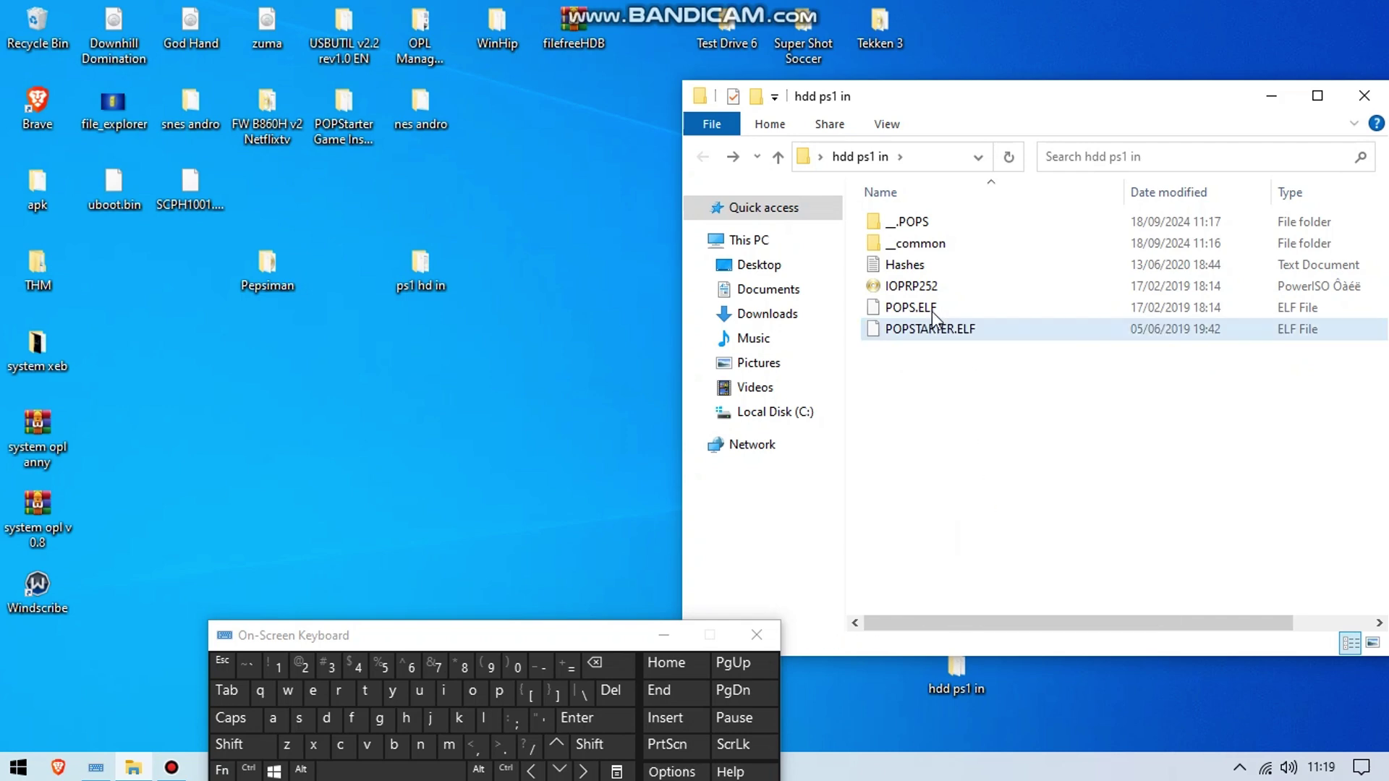
pyautogui.rightClick(912, 273)
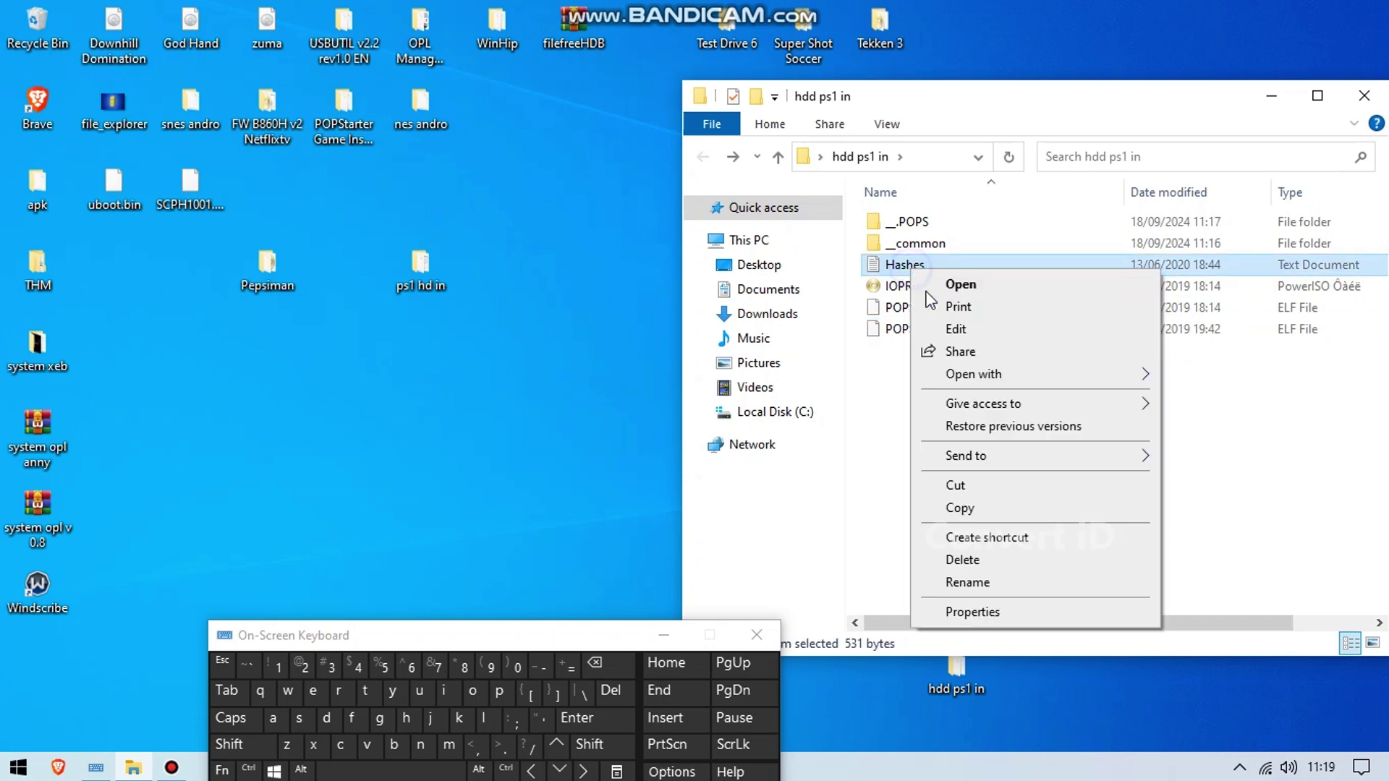
pyautogui.click(967, 558)
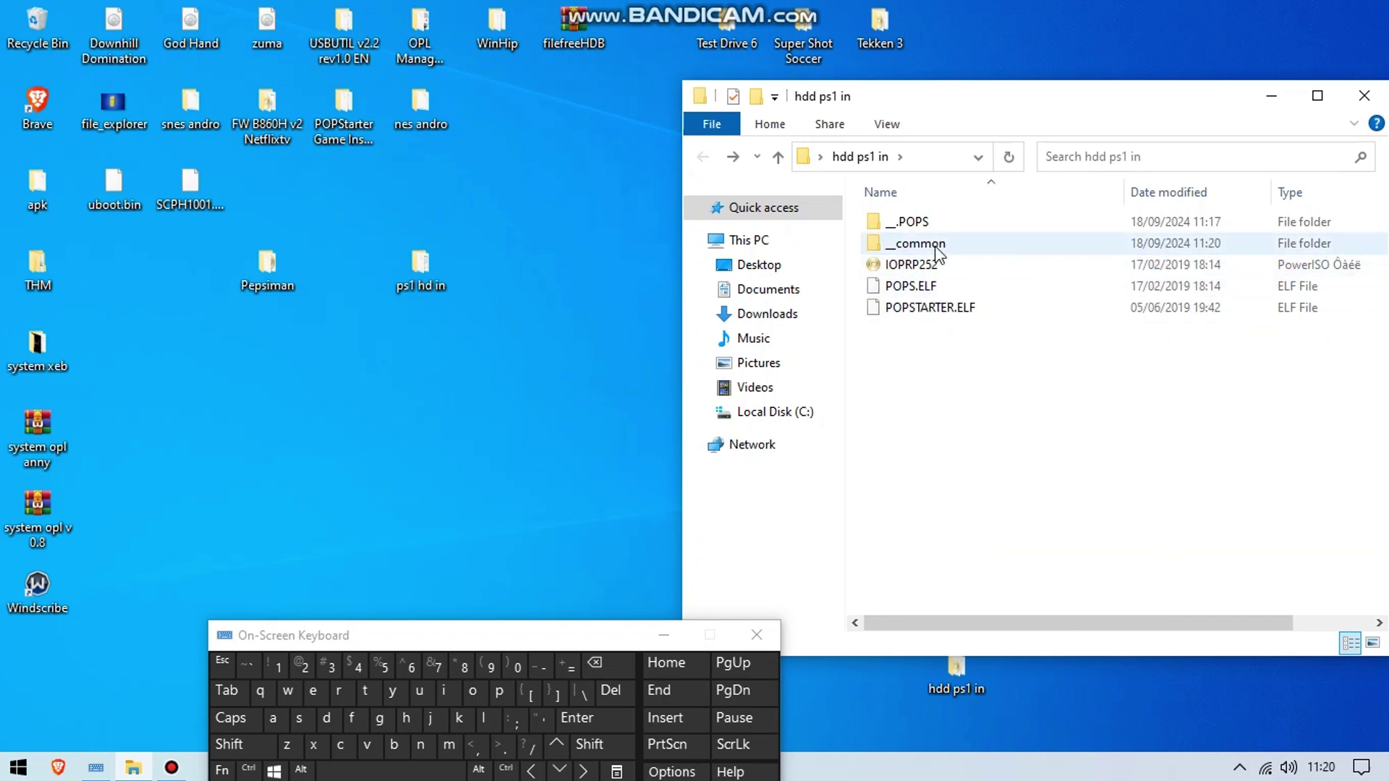
# Create a new folder named POPS inside the __common folder.
pyautogui.doubleClick(920, 244)
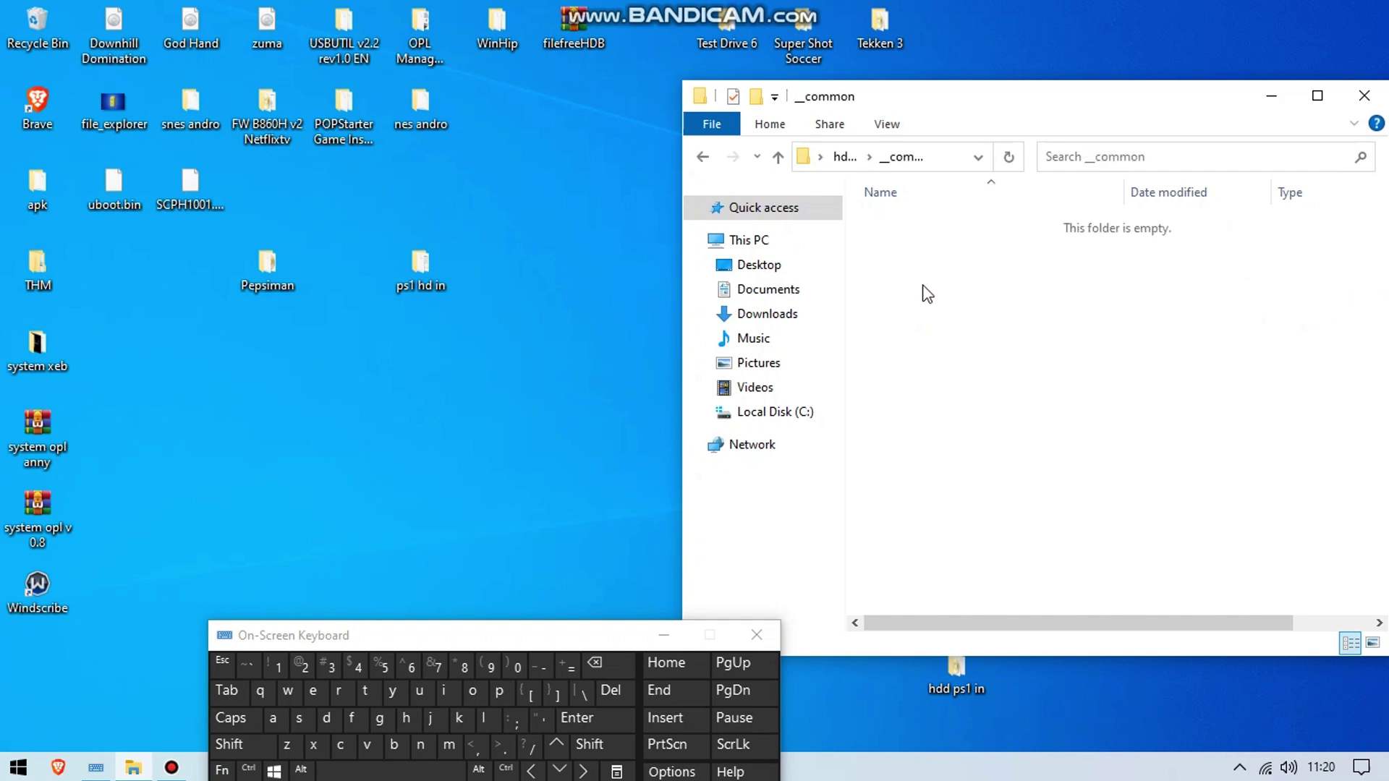
pyautogui.rightClick(968, 369)
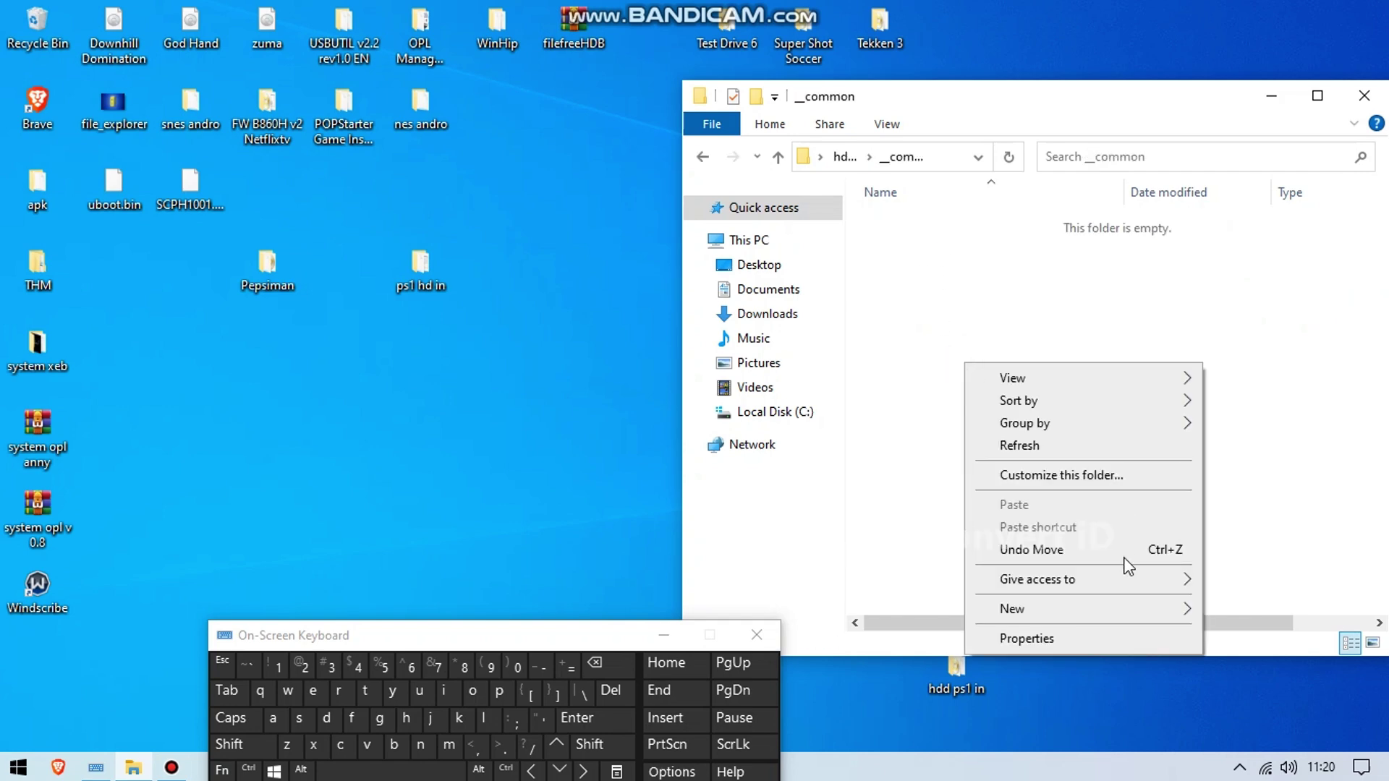
pyautogui.moveTo(1081, 611)
pyautogui.click(820, 446)
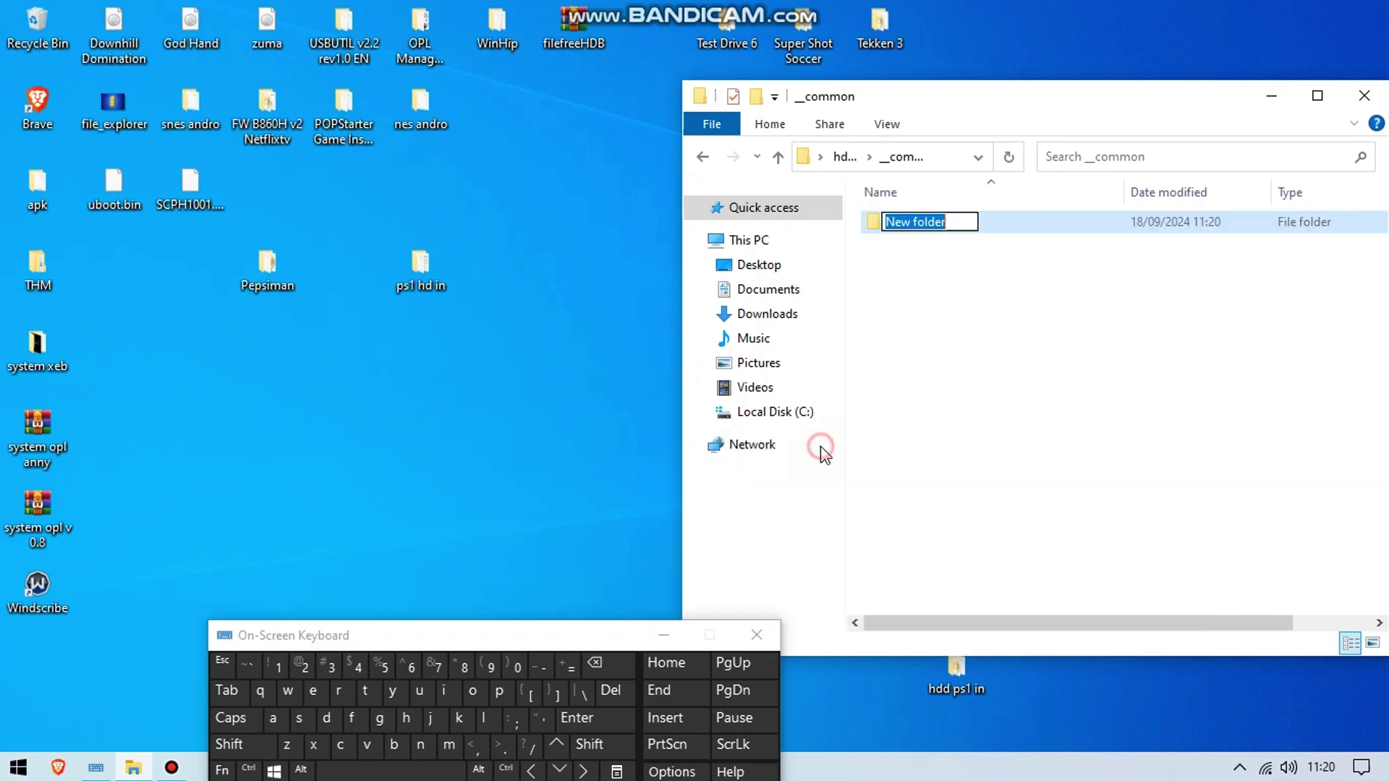
pyautogui.click(233, 720)
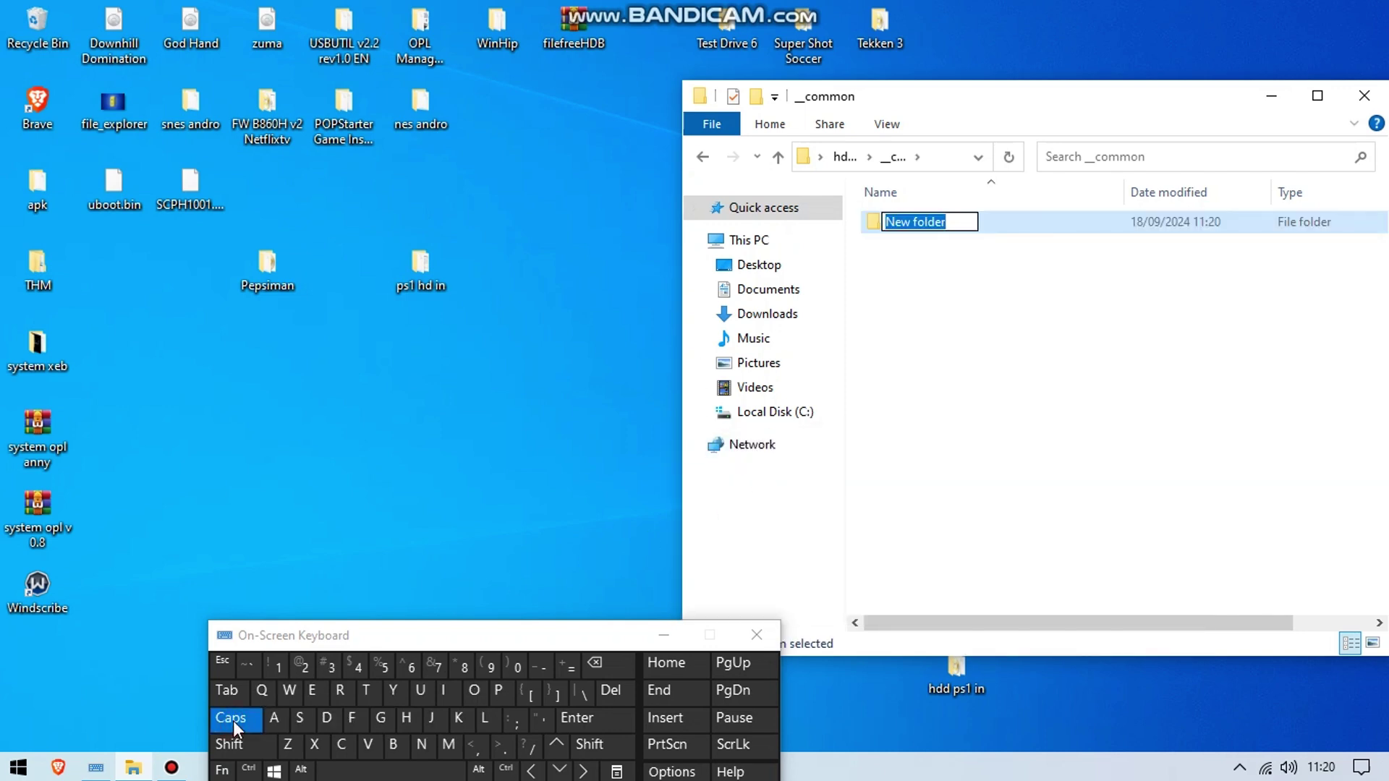
pyautogui.click(499, 692)
pyautogui.click(475, 691)
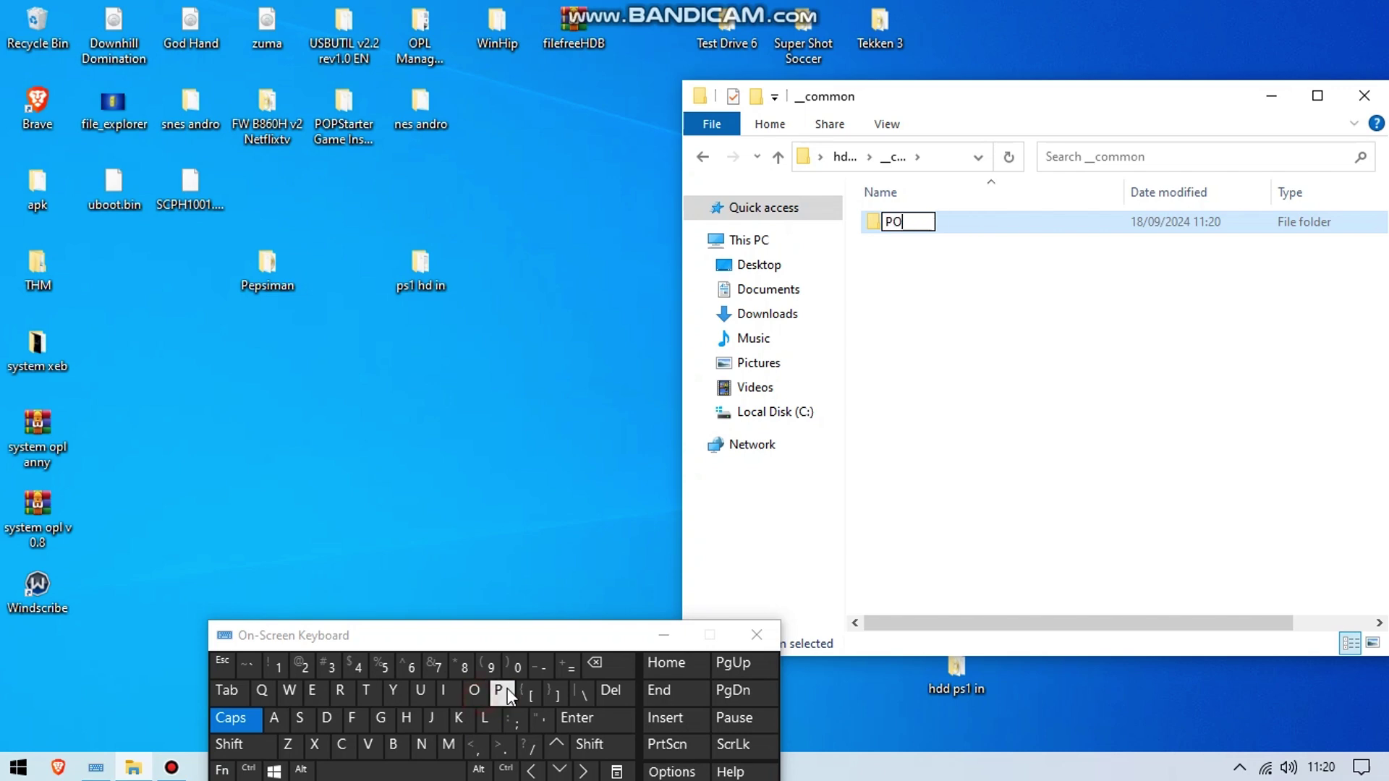
pyautogui.click(500, 691)
pyautogui.click(300, 718)
pyautogui.click(232, 718)
pyautogui.click(968, 403)
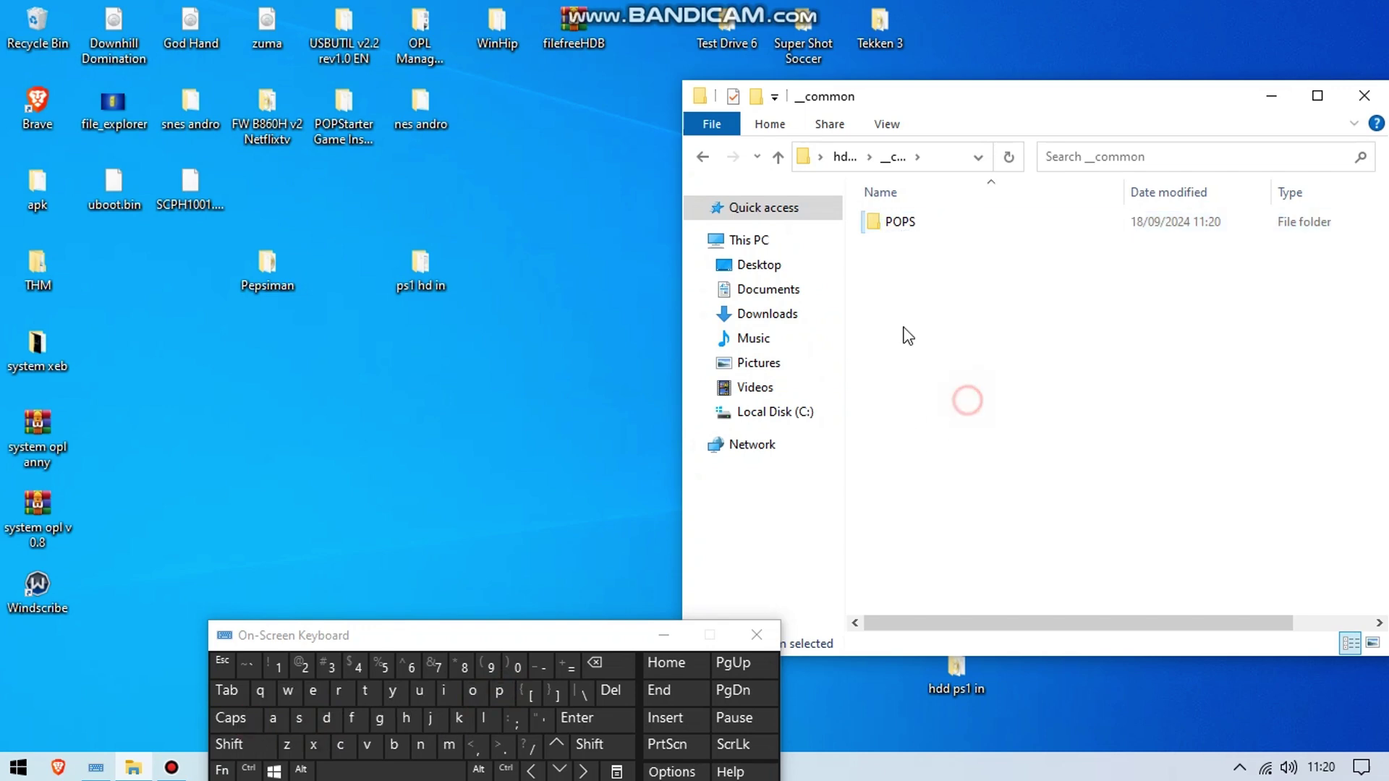
# Move IOPRP252 and POPS.ELF from the hdd ps1 in folder into __common\POPS, using Explorer for the transfer.
pyautogui.click(703, 156)
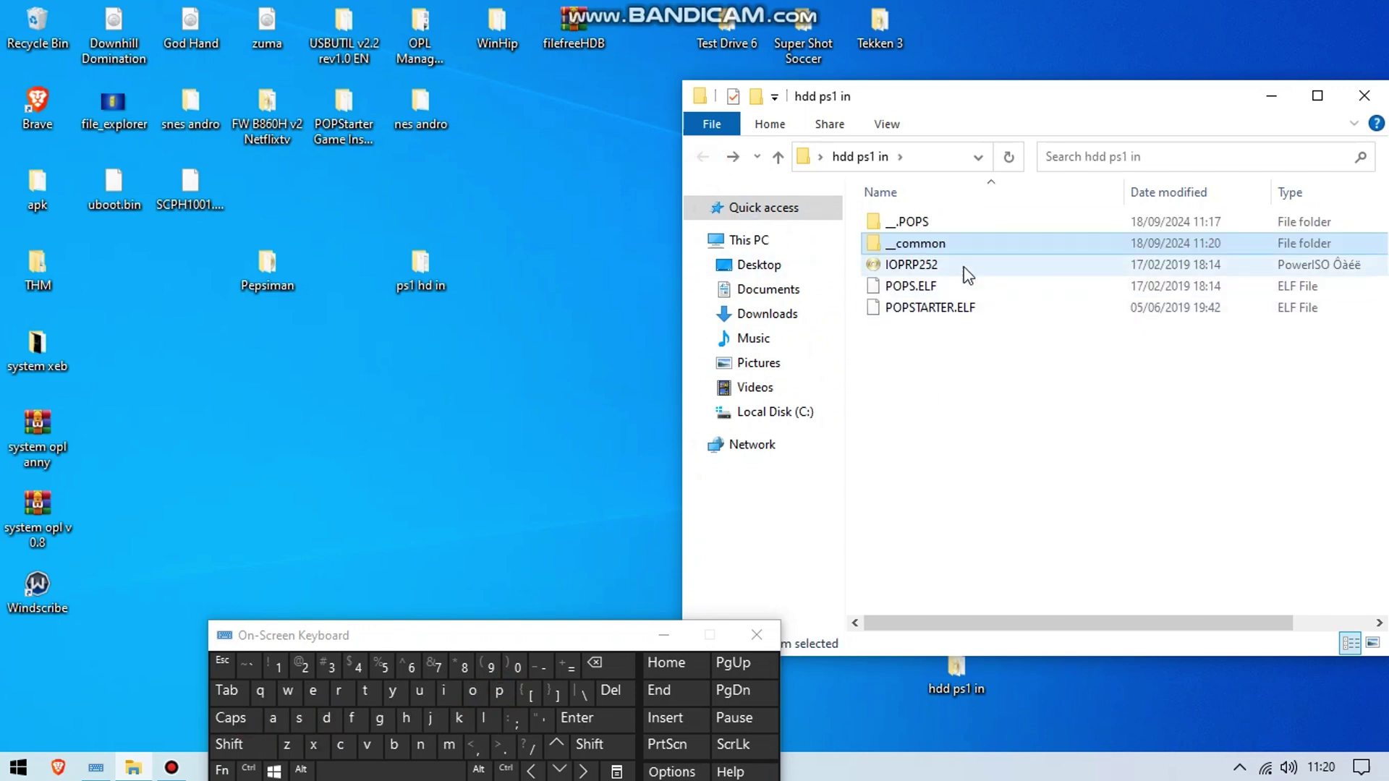
pyautogui.moveTo(961, 271); pyautogui.dragTo(924, 297)
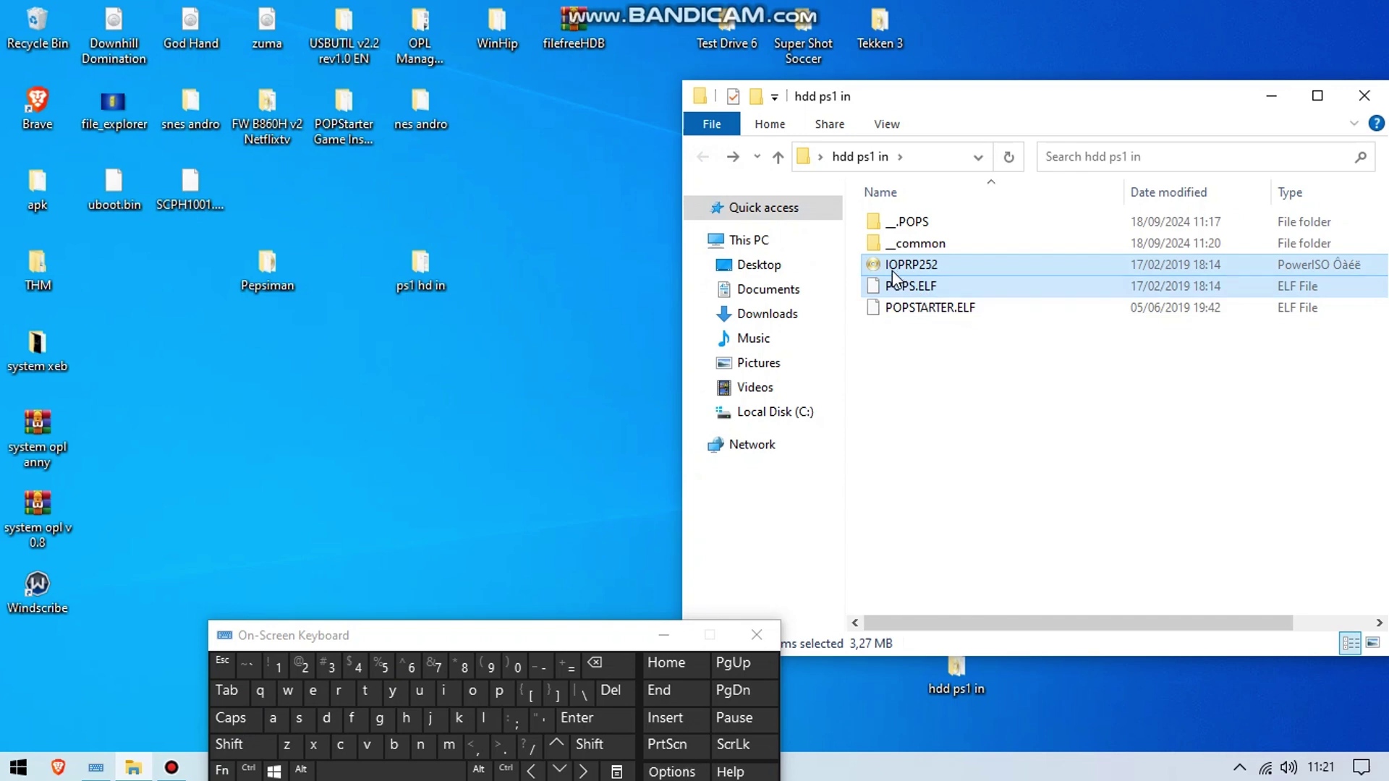
pyautogui.rightClick(914, 270)
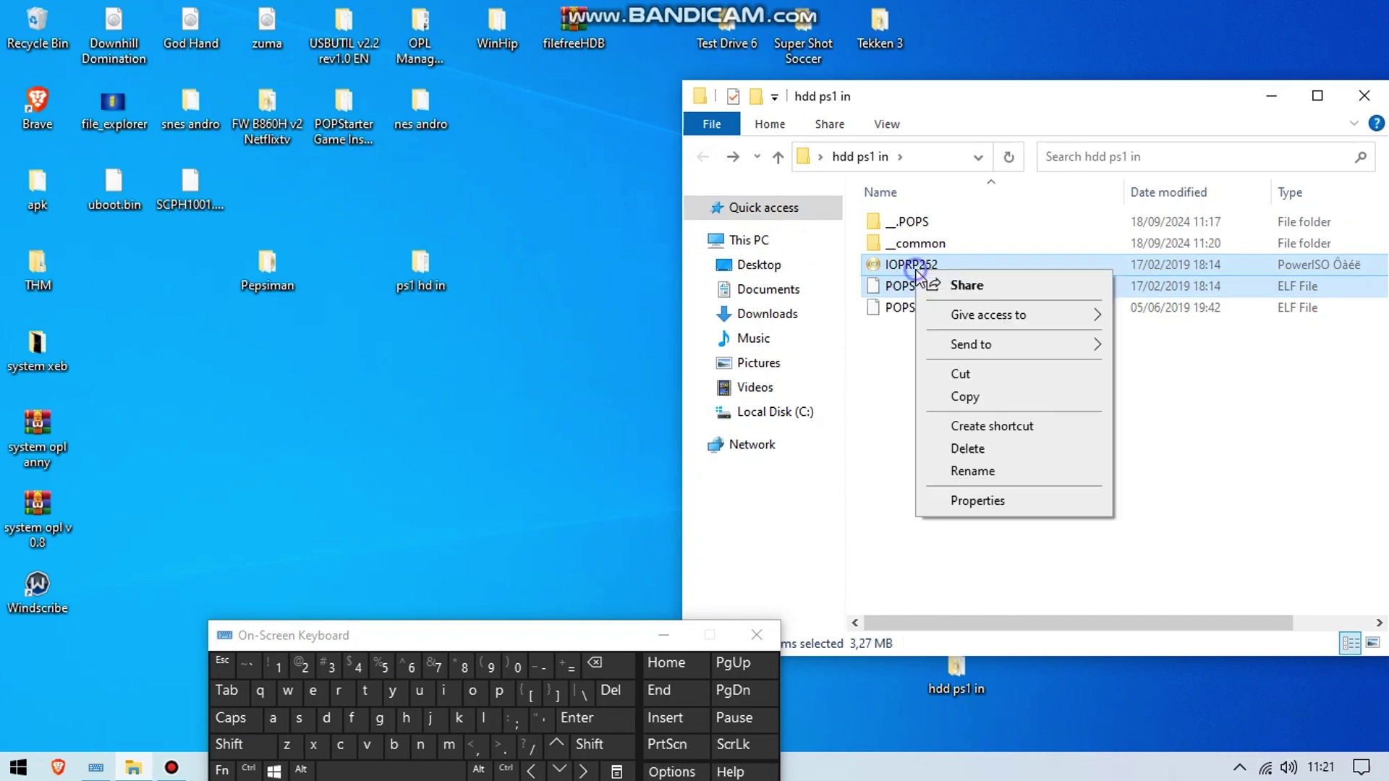
pyautogui.click(936, 373)
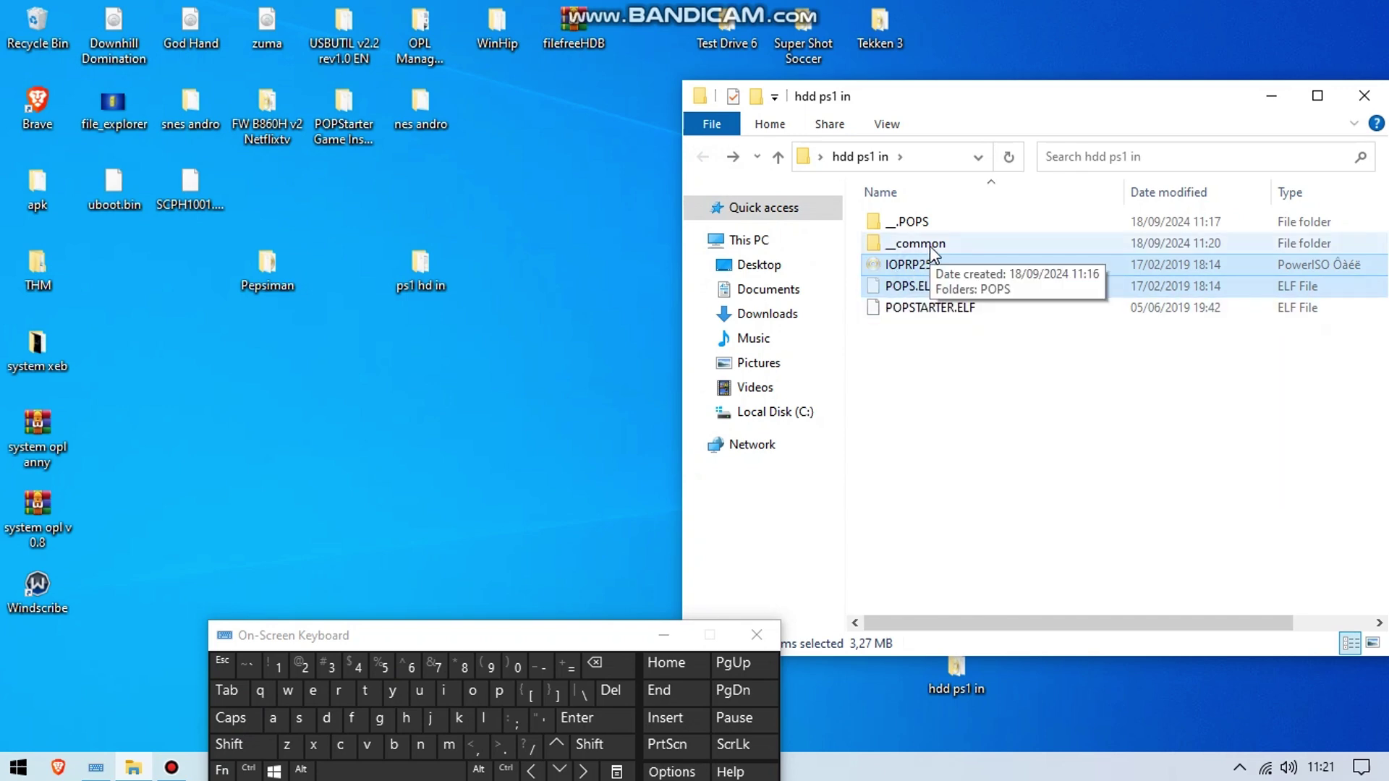
pyautogui.doubleClick(931, 246)
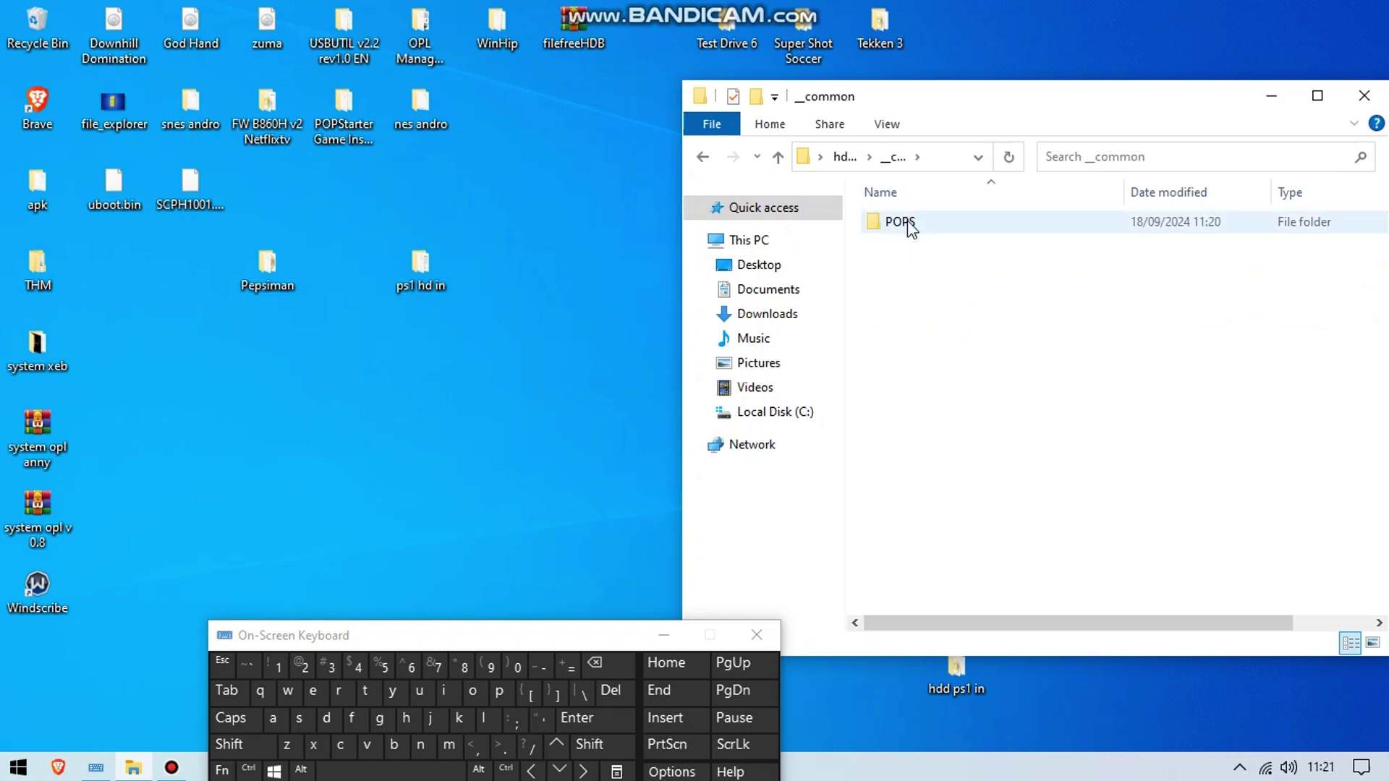
pyautogui.doubleClick(908, 222)
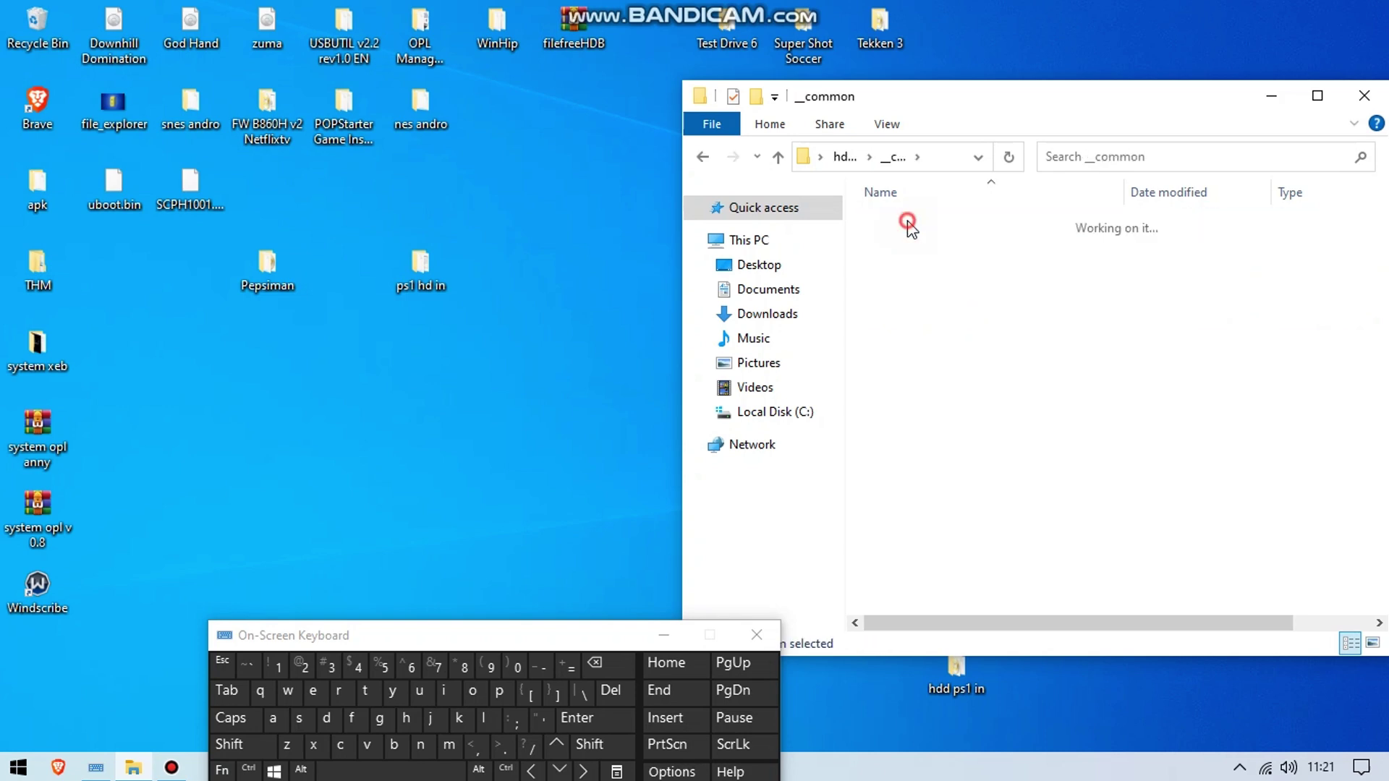
pyautogui.rightClick(912, 380)
pyautogui.click(982, 521)
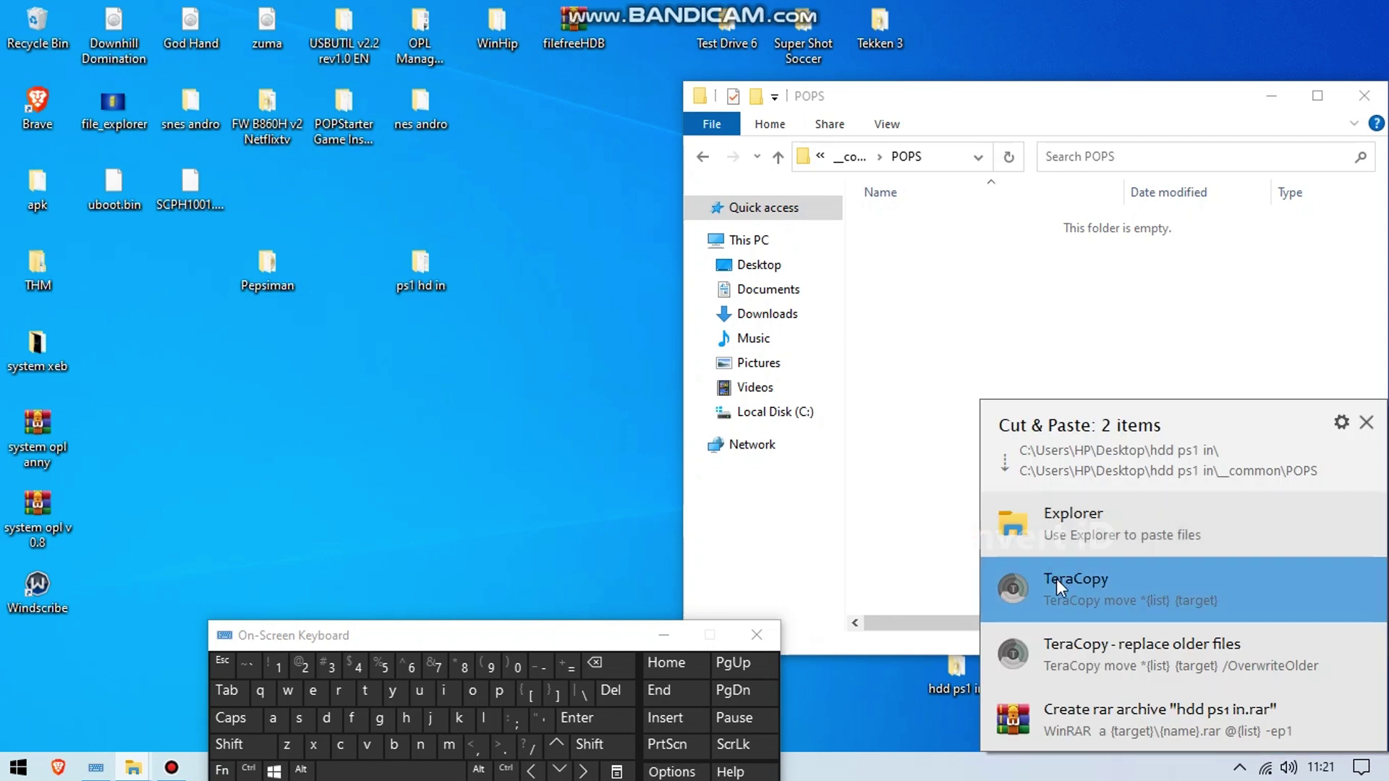
pyautogui.click(1012, 532)
pyautogui.click(1008, 367)
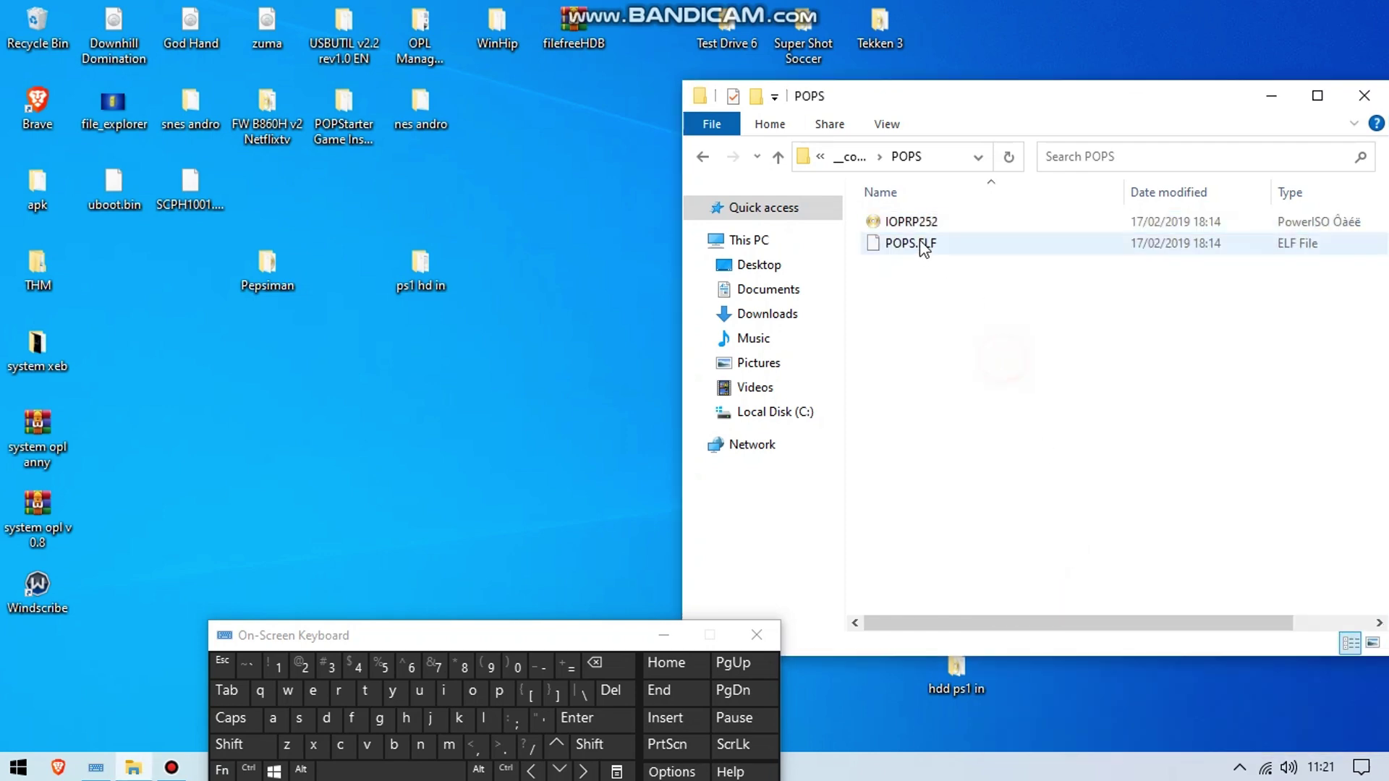
# Go back to the hdd ps1 in folder and check the contents of __.POPS and __common\POPS.
pyautogui.click(708, 157)
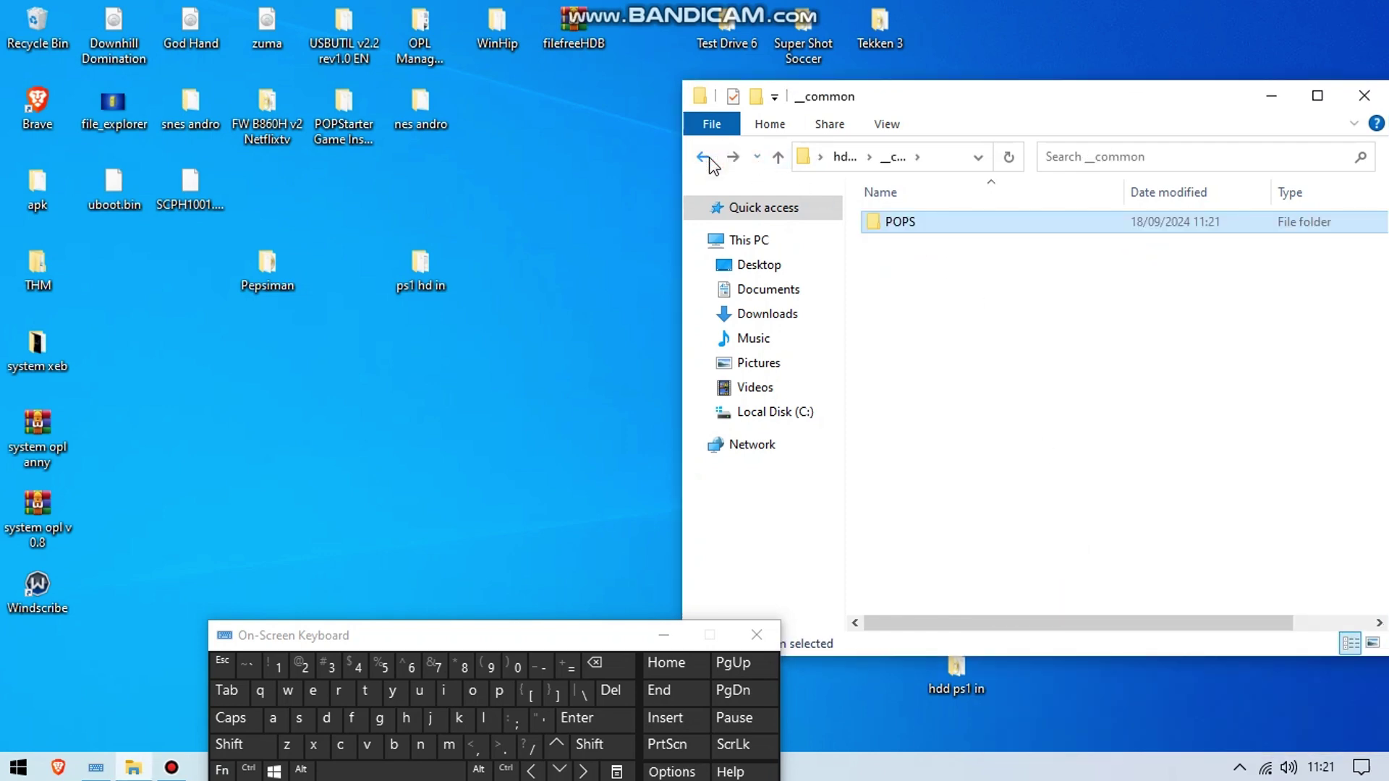
pyautogui.click(708, 158)
pyautogui.click(952, 344)
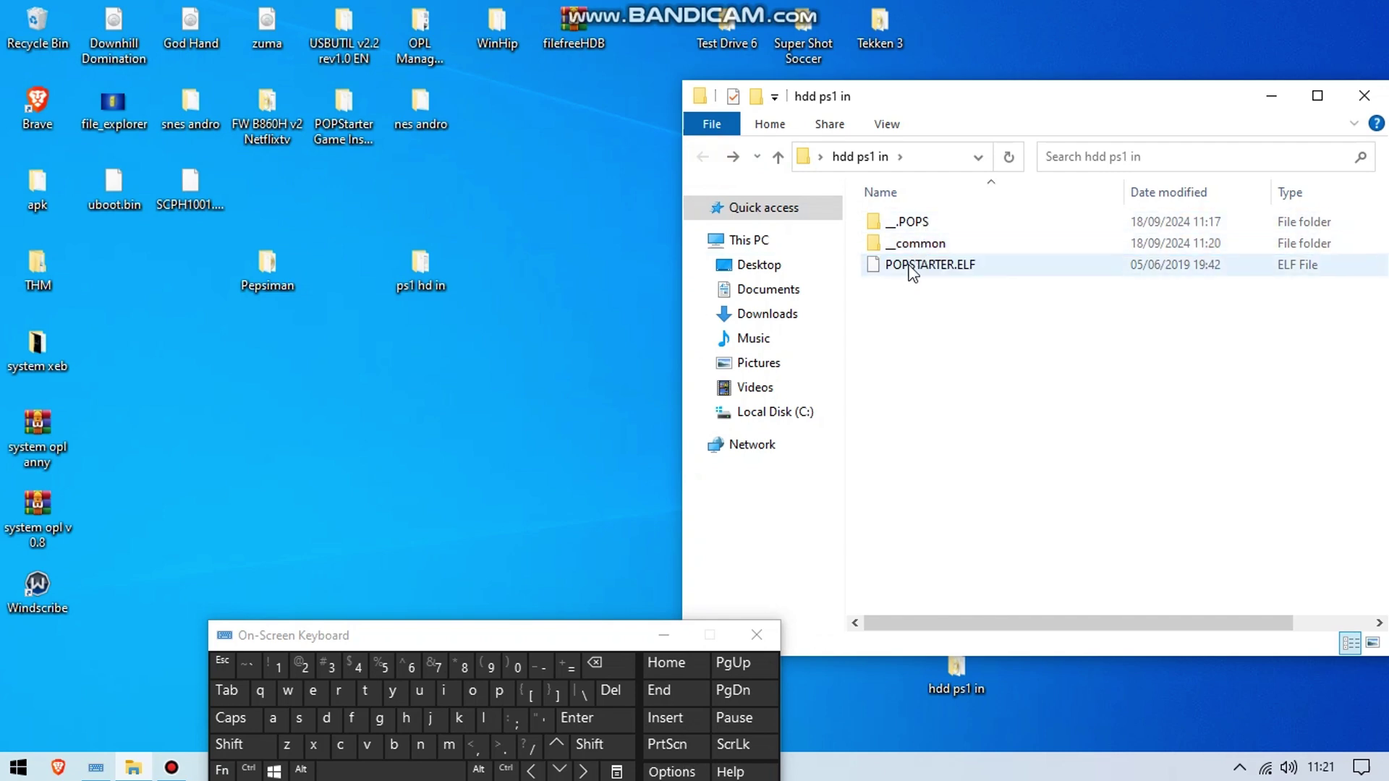
pyautogui.moveTo(912, 232)
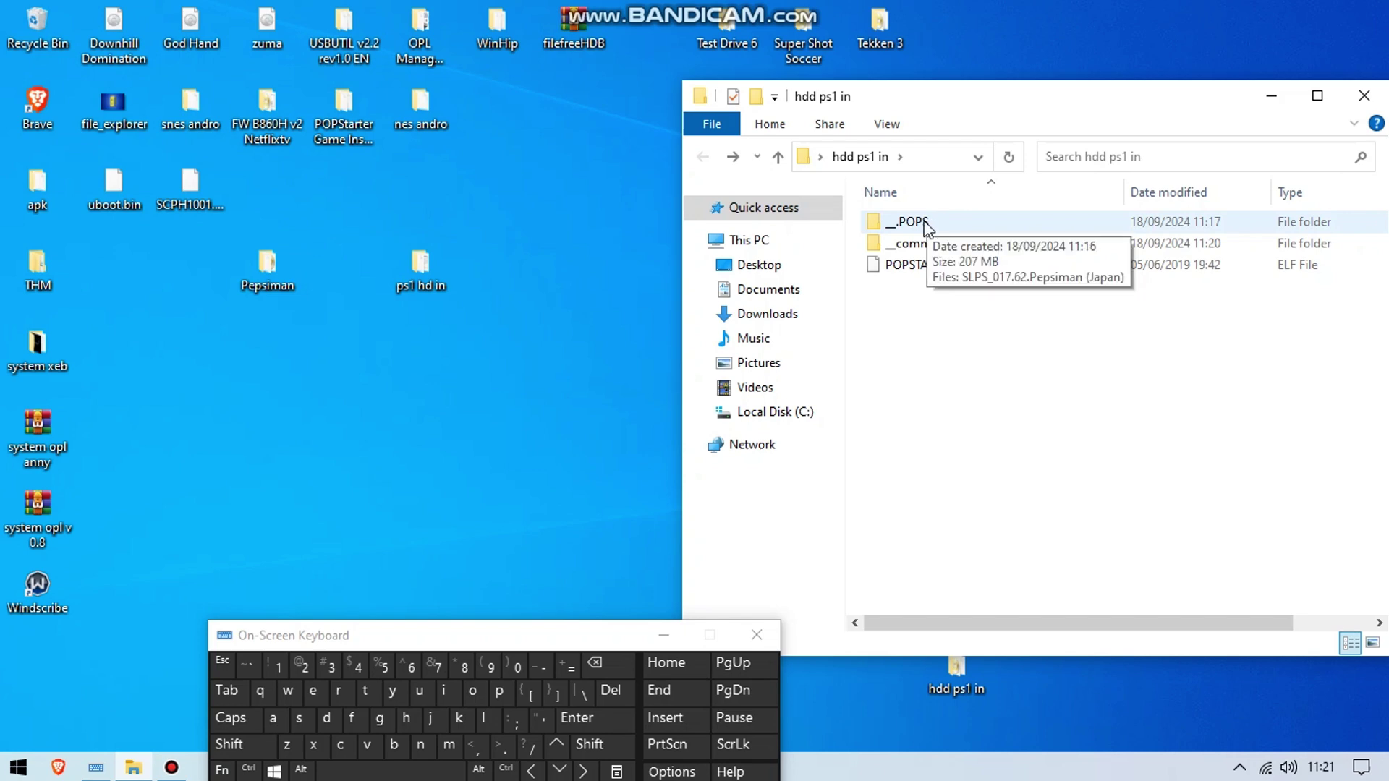
pyautogui.doubleClick(927, 224)
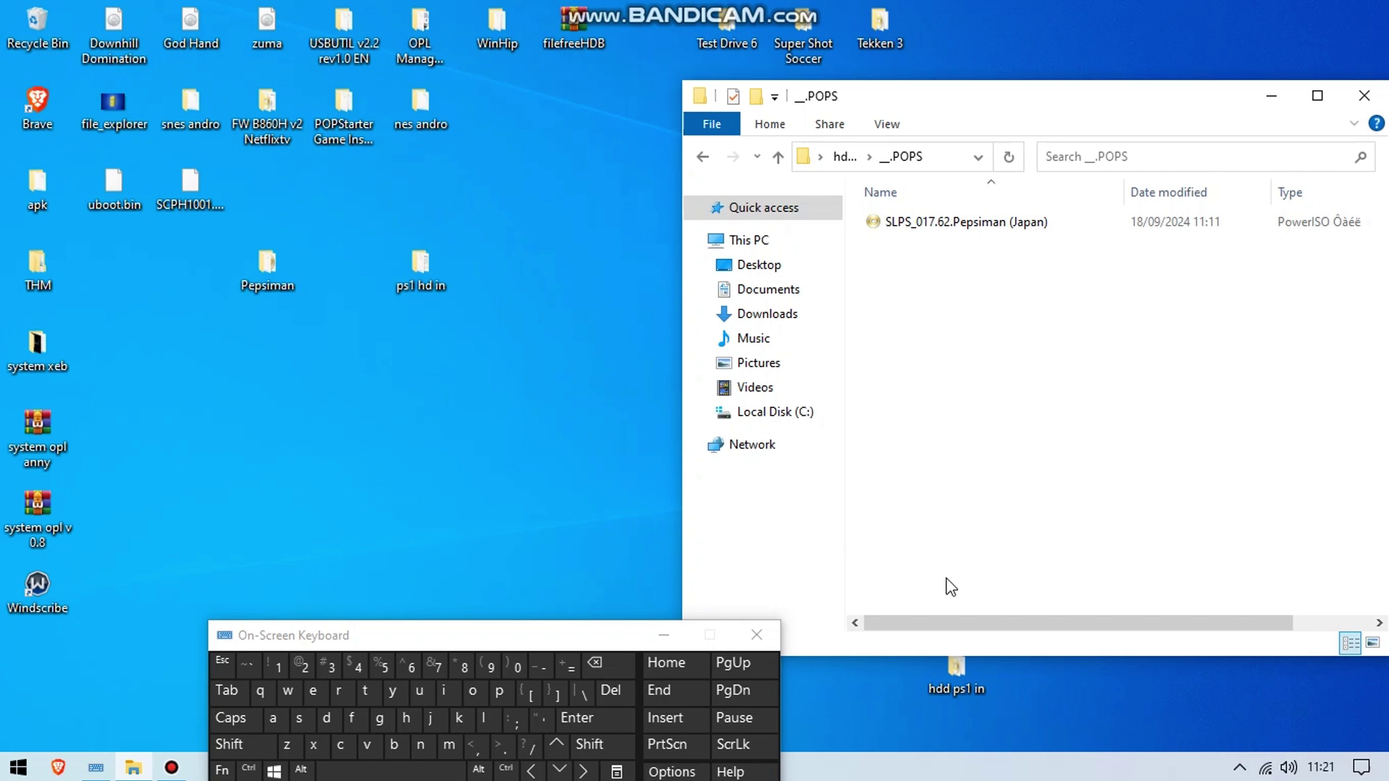
pyautogui.click(703, 156)
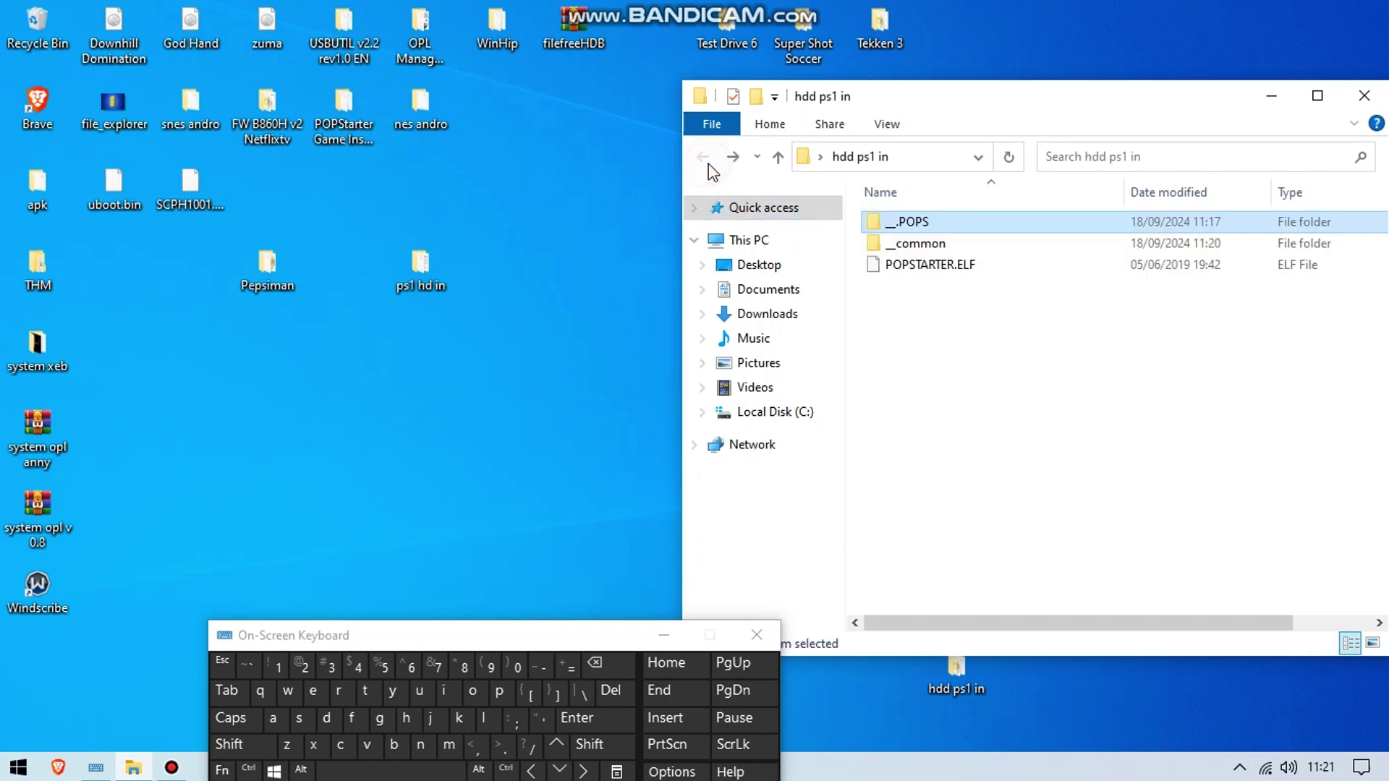
pyautogui.doubleClick(922, 246)
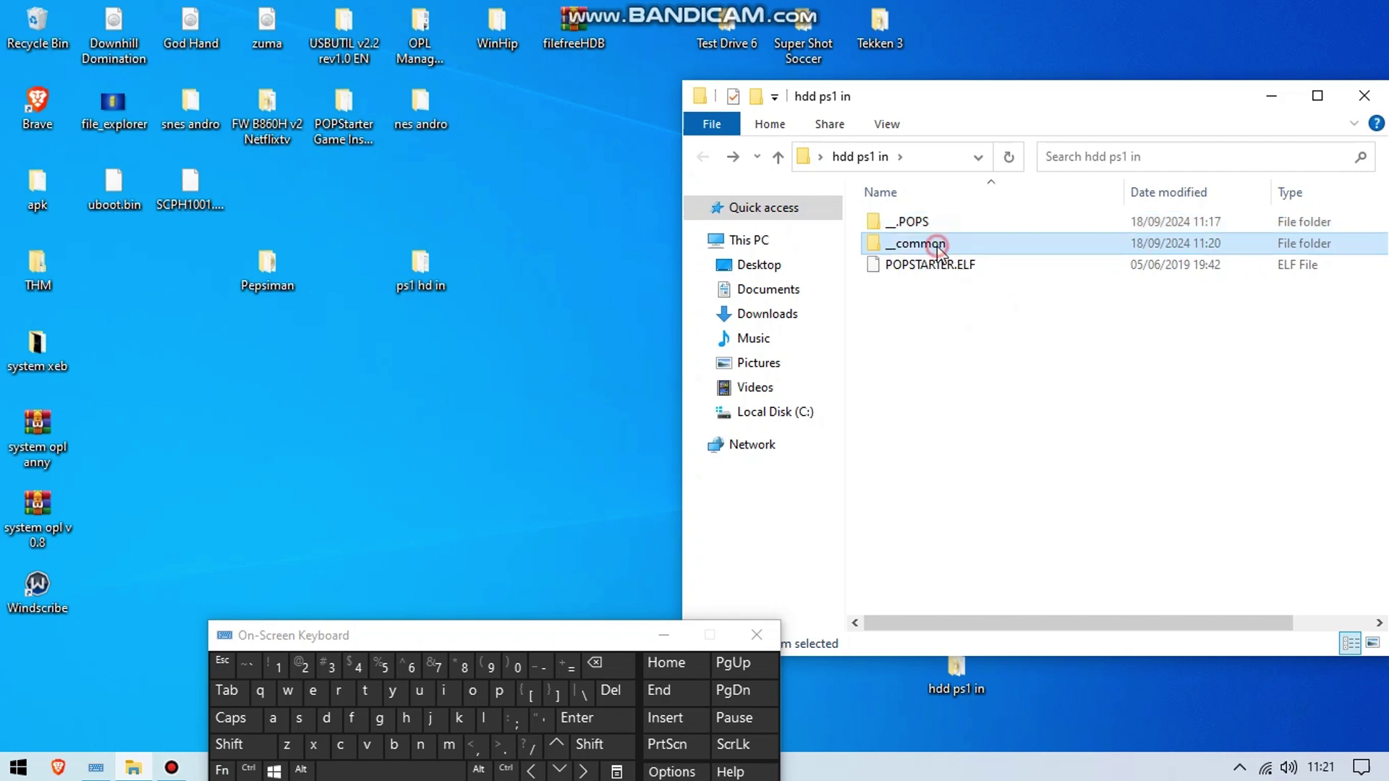
pyautogui.click(917, 221)
pyautogui.doubleClick(904, 222)
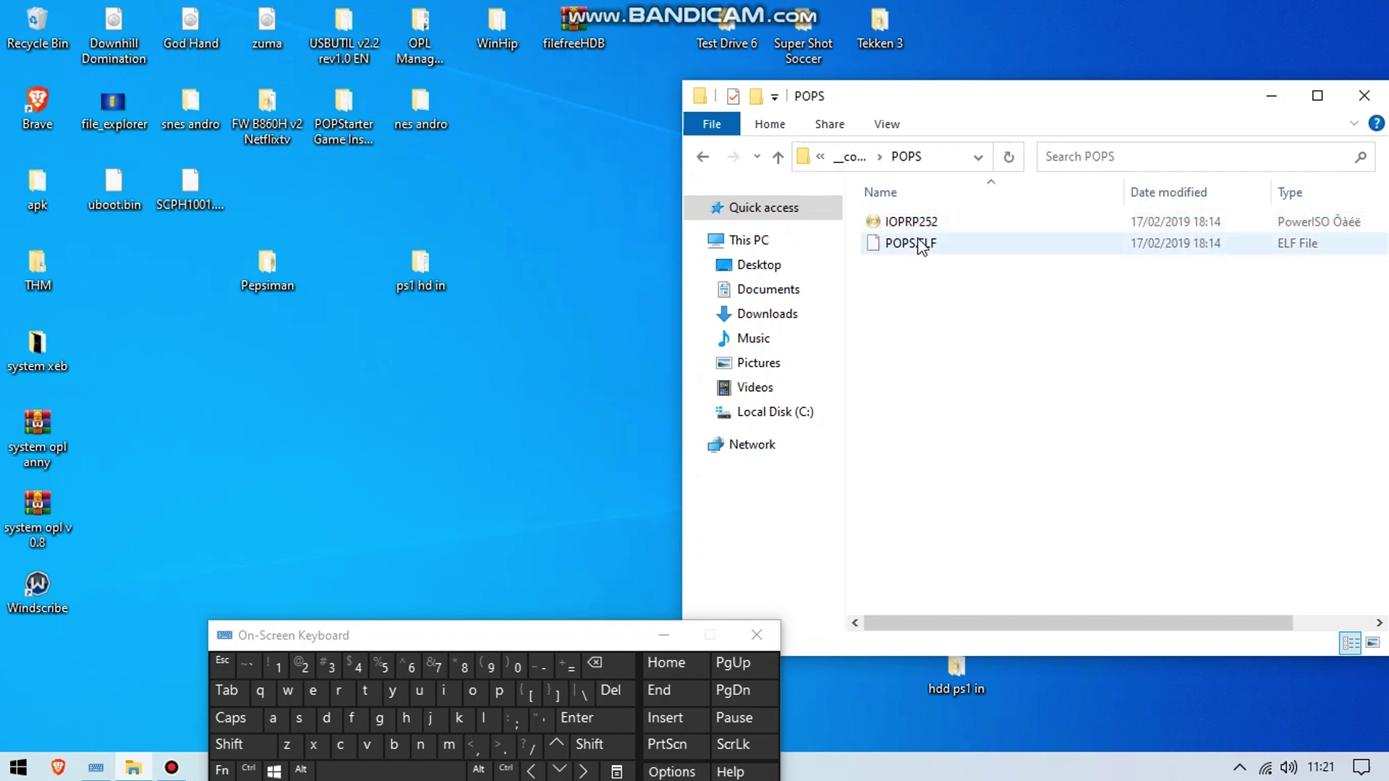
pyautogui.click(702, 156)
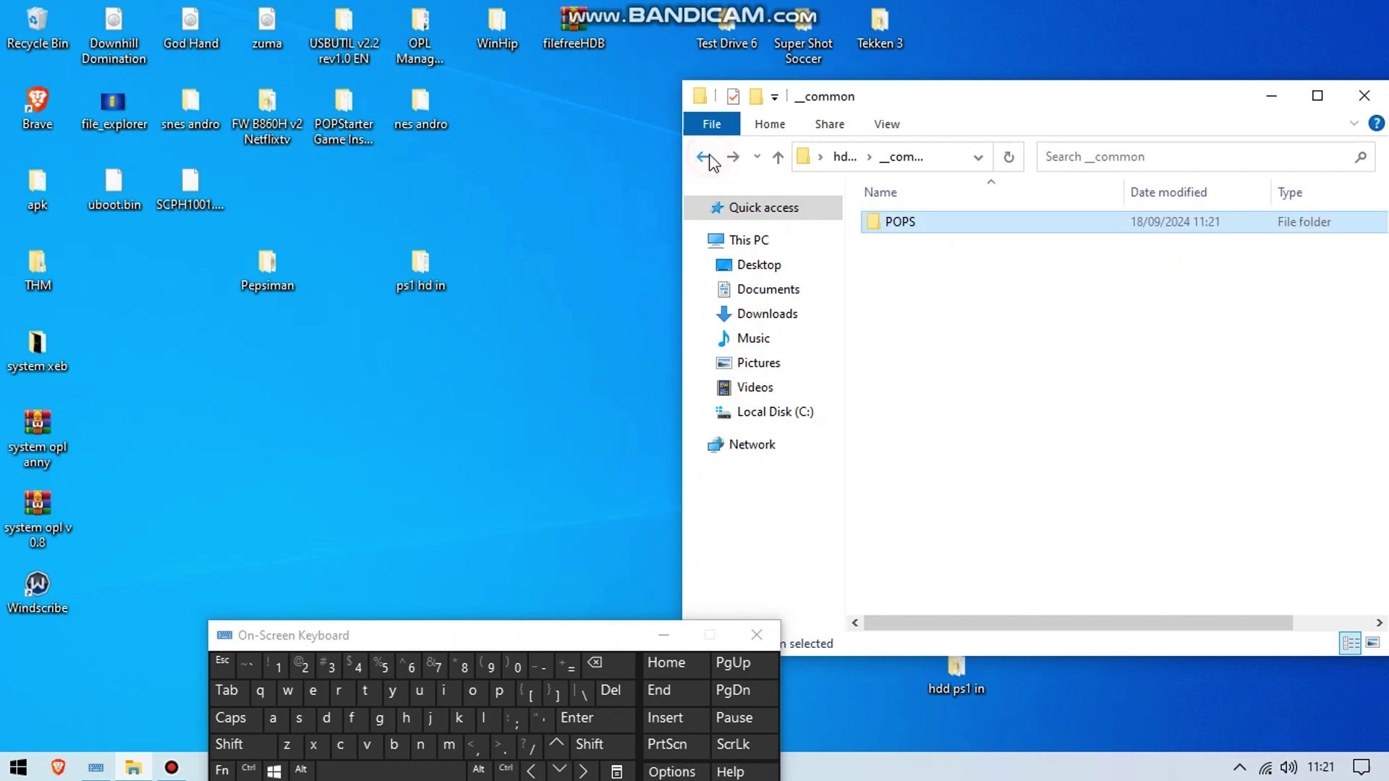
pyautogui.click(703, 156)
pyautogui.click(914, 301)
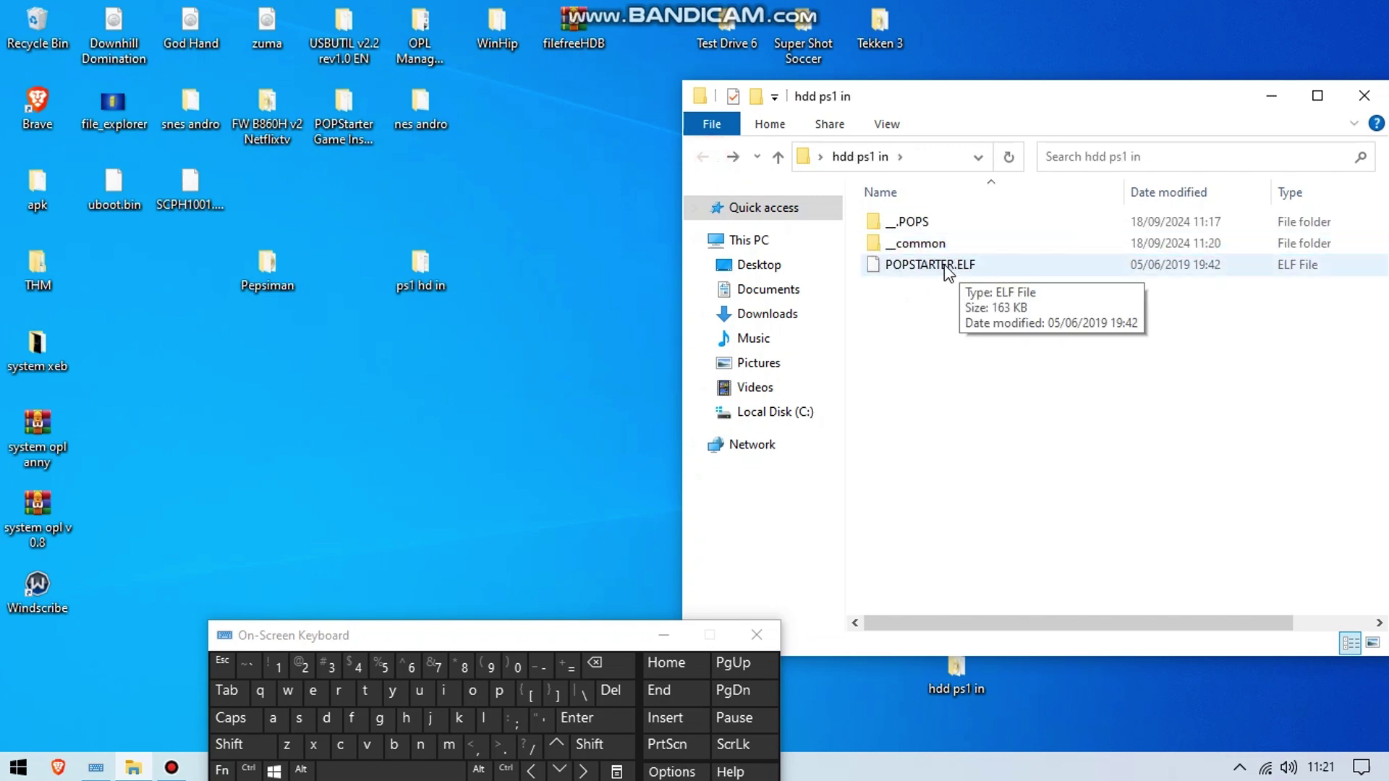
pyautogui.moveTo(929, 274)
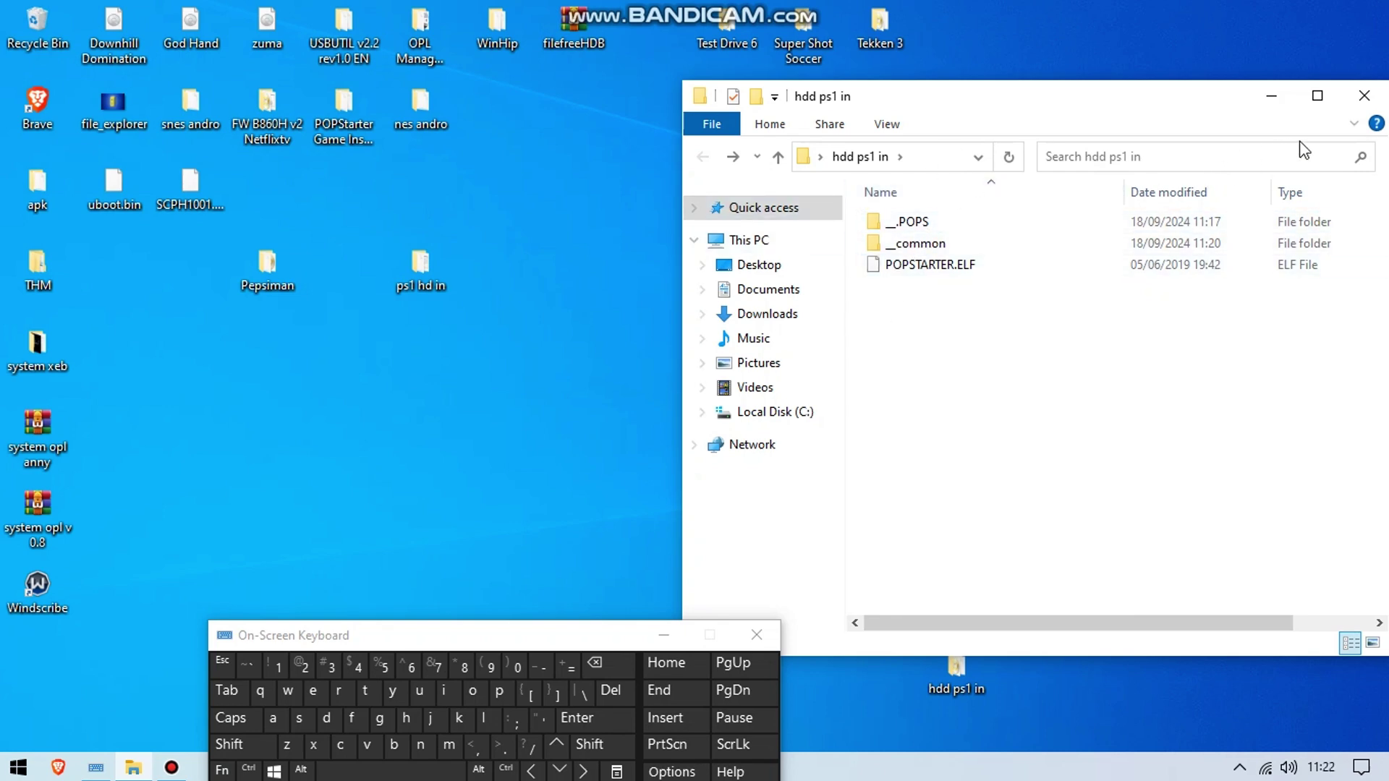
# Close the hdd ps1 in window, move its desktop folder into the row with Pepsiman and ps1 hd in, and reopen it.
pyautogui.click(1363, 108)
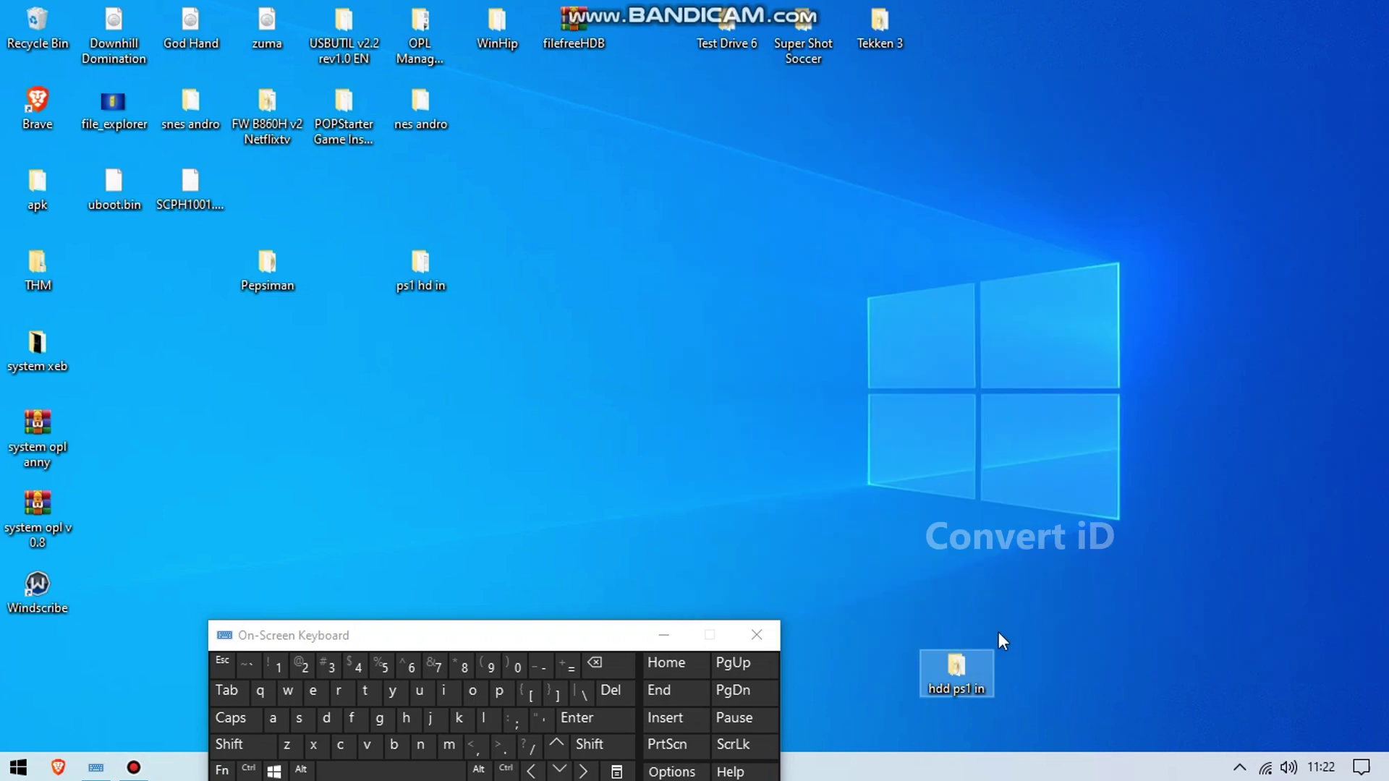
pyautogui.moveTo(956, 670); pyautogui.dragTo(731, 284)
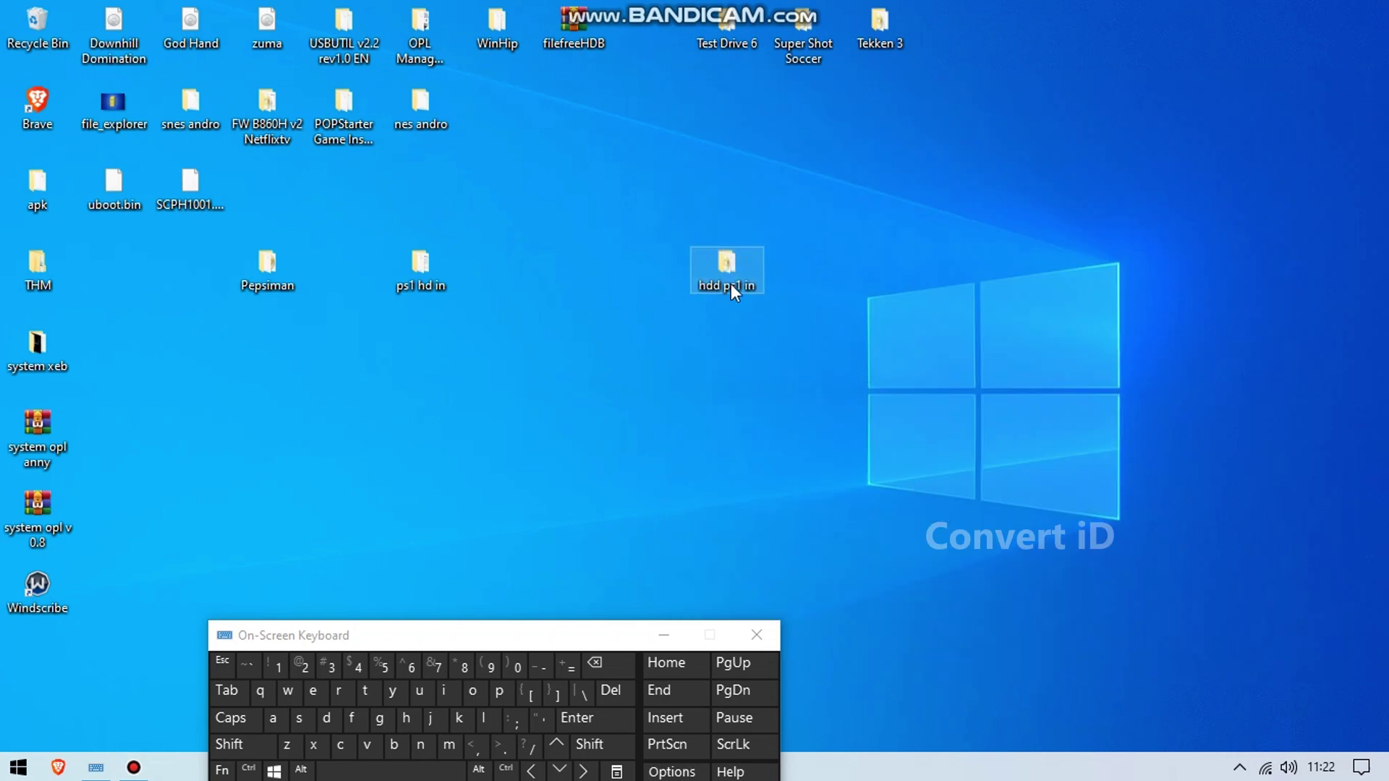
pyautogui.doubleClick(723, 264)
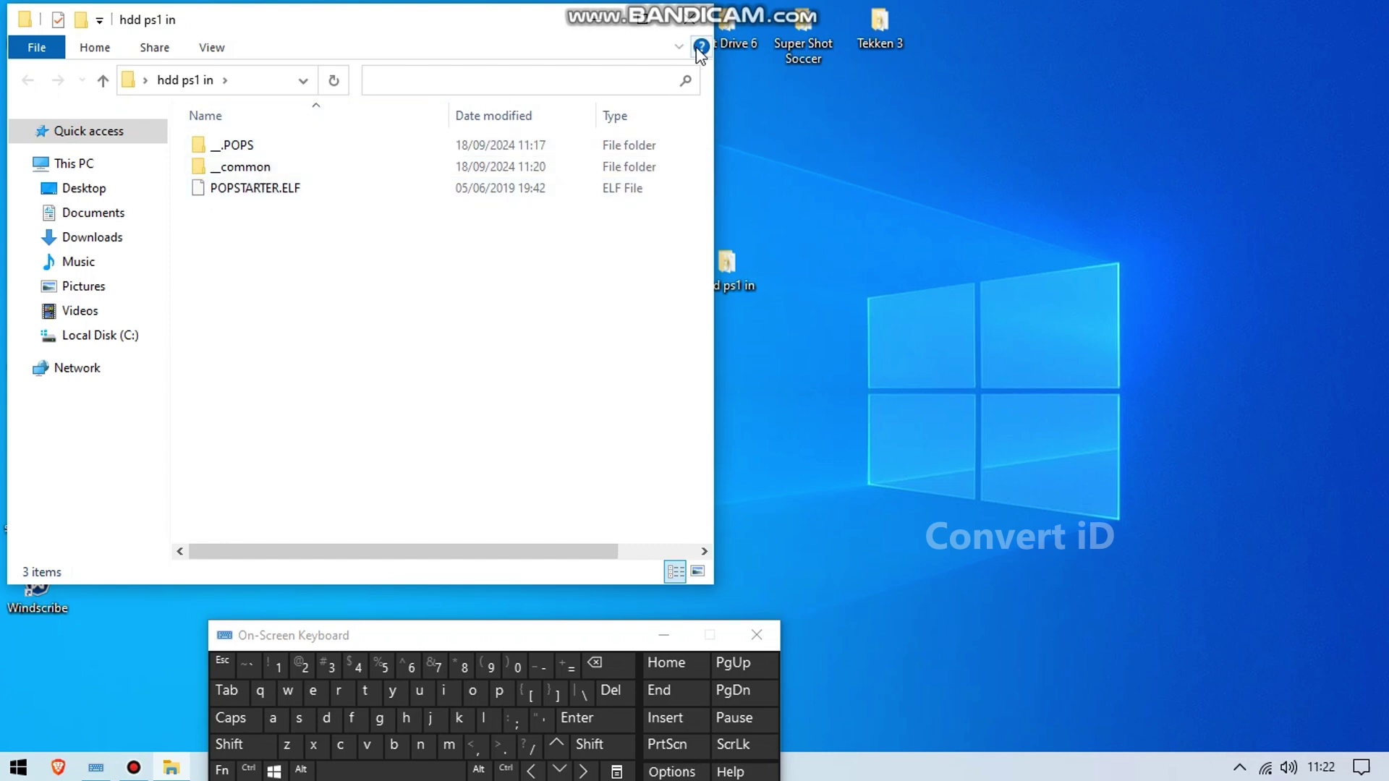
# Close the hdd ps1 in window and open the removable Local Disk (D:) from This PC.
pyautogui.click(692, 27)
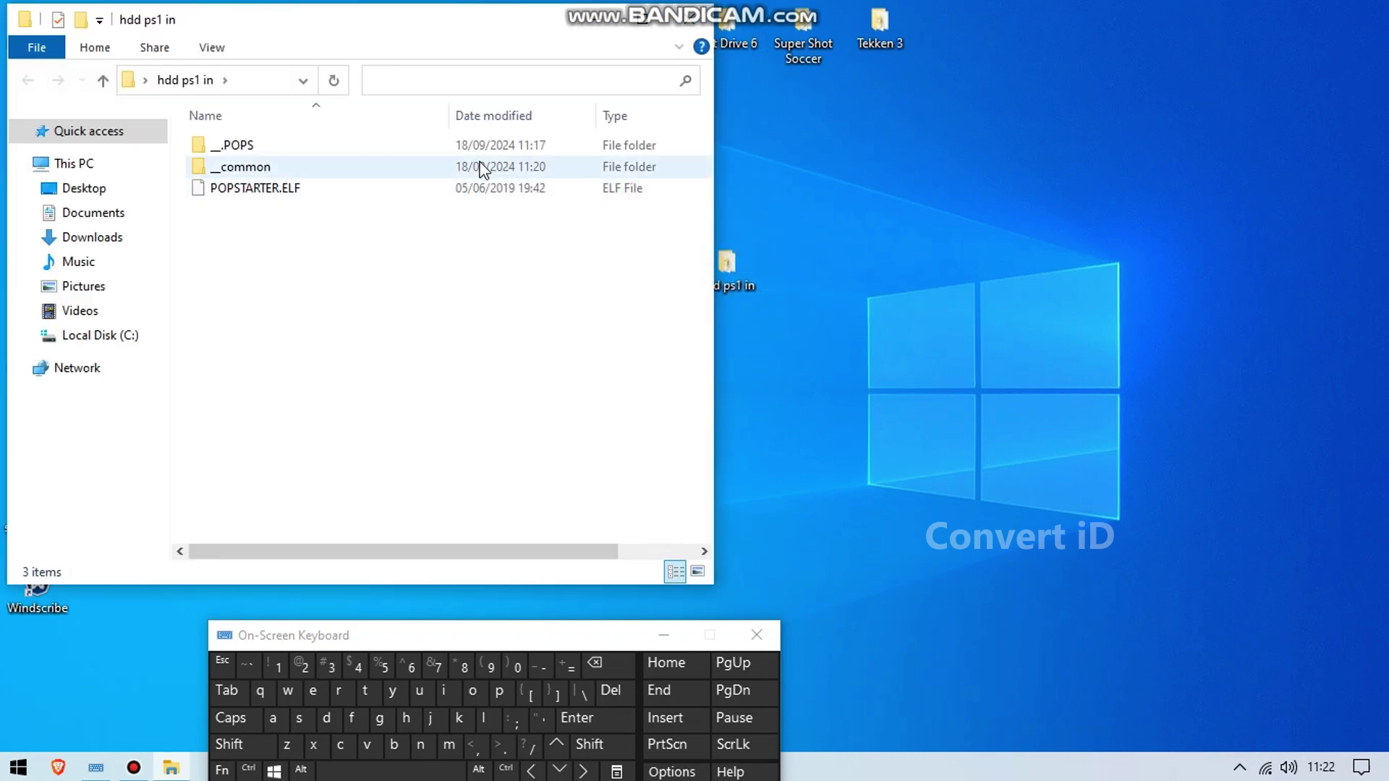
pyautogui.click(683, 14)
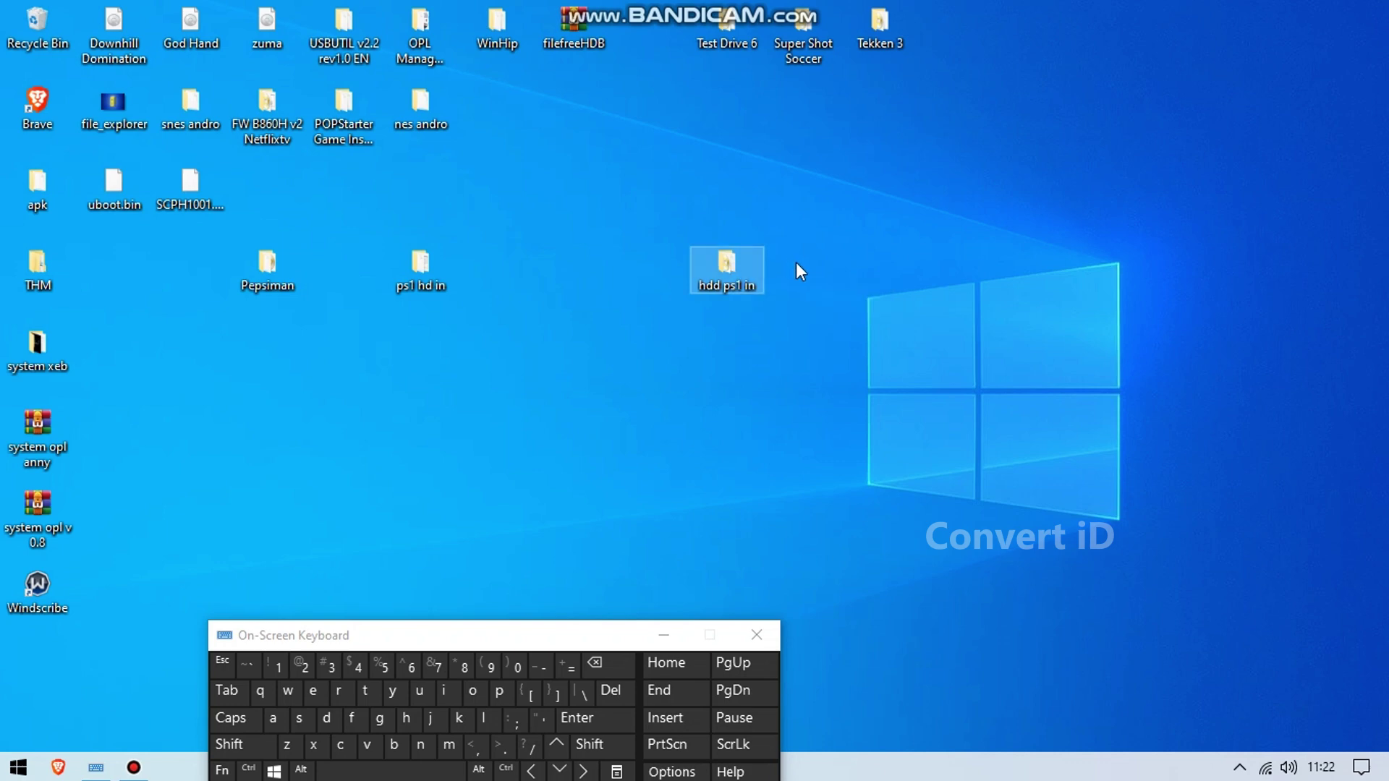
pyautogui.click(18, 767)
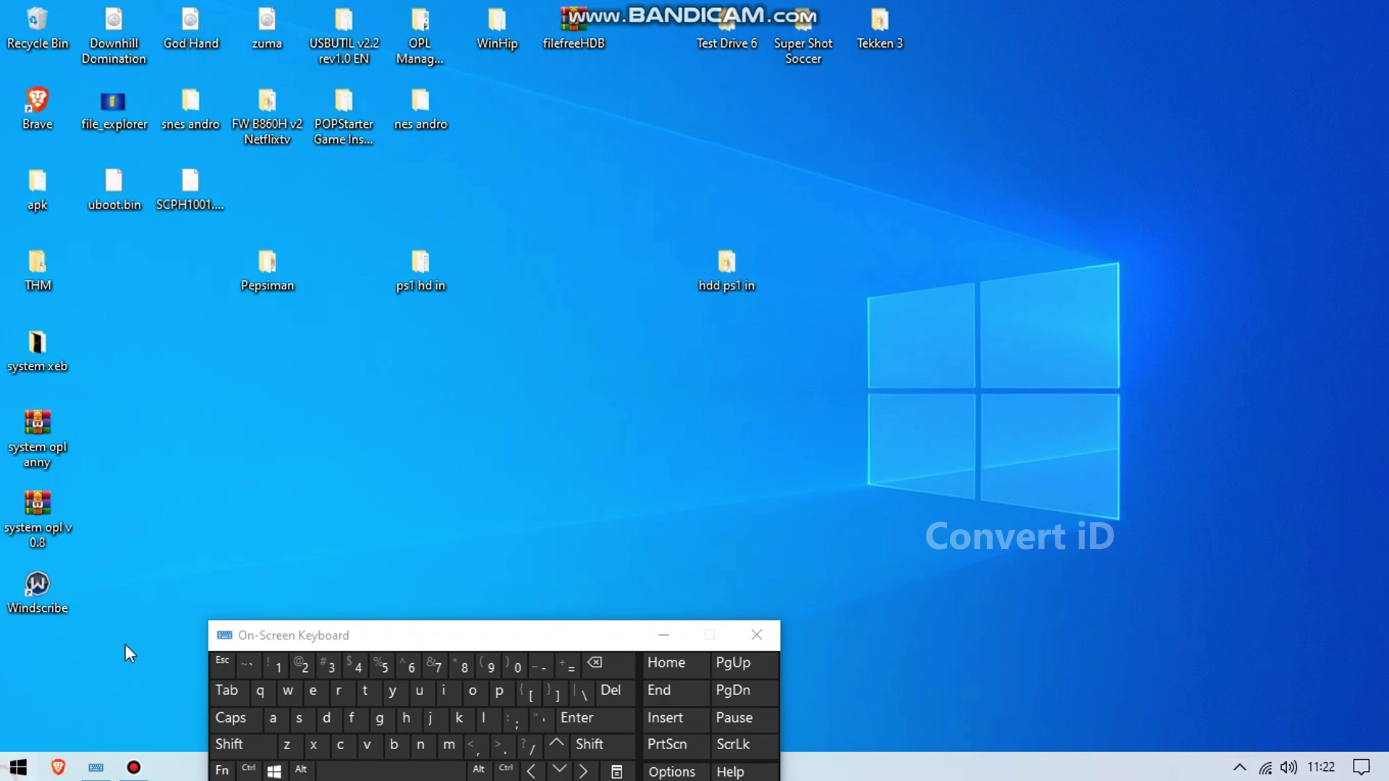
pyautogui.click(382, 331)
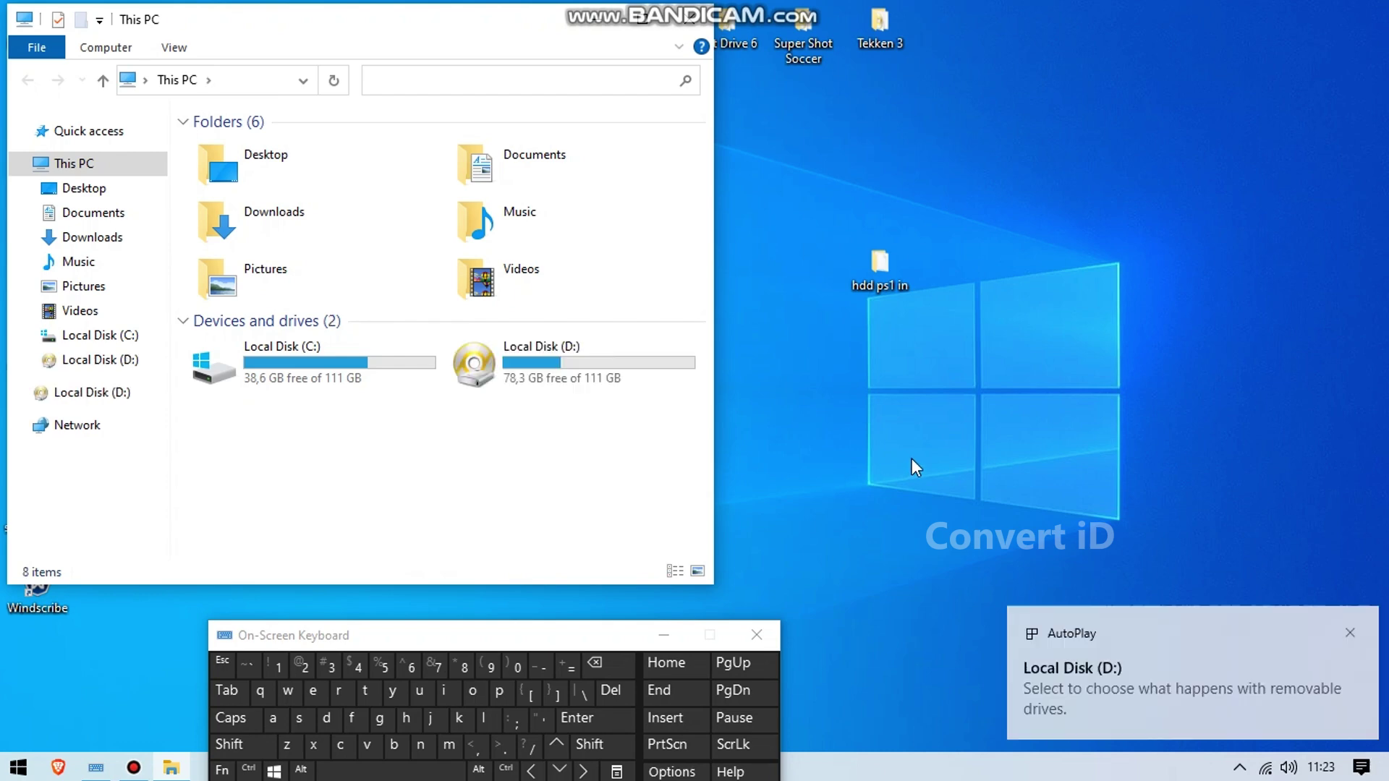
pyautogui.doubleClick(542, 377)
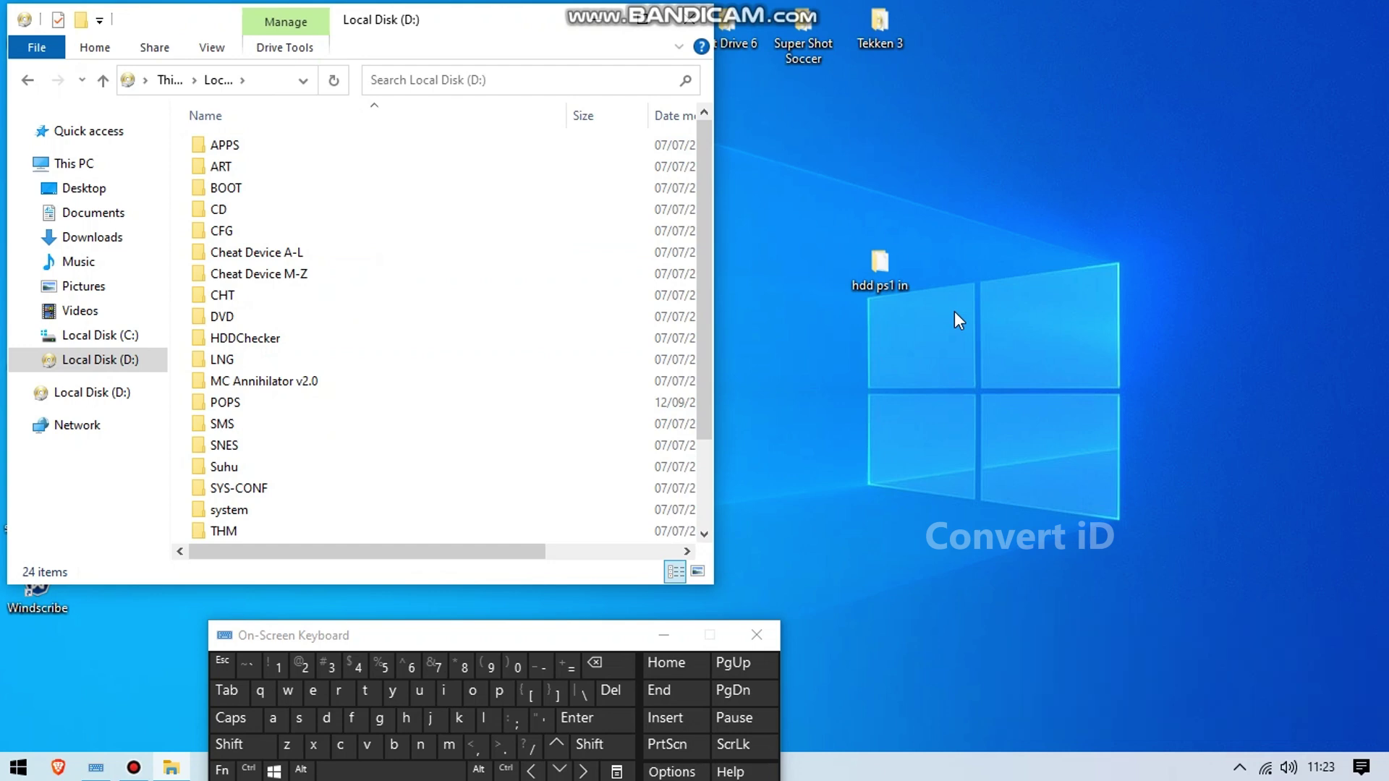
# Check the contents of hdd ps1 in, return to Local Disk (D:), and copy the folder from the desktop into the drive's root.
pyautogui.doubleClick(871, 271)
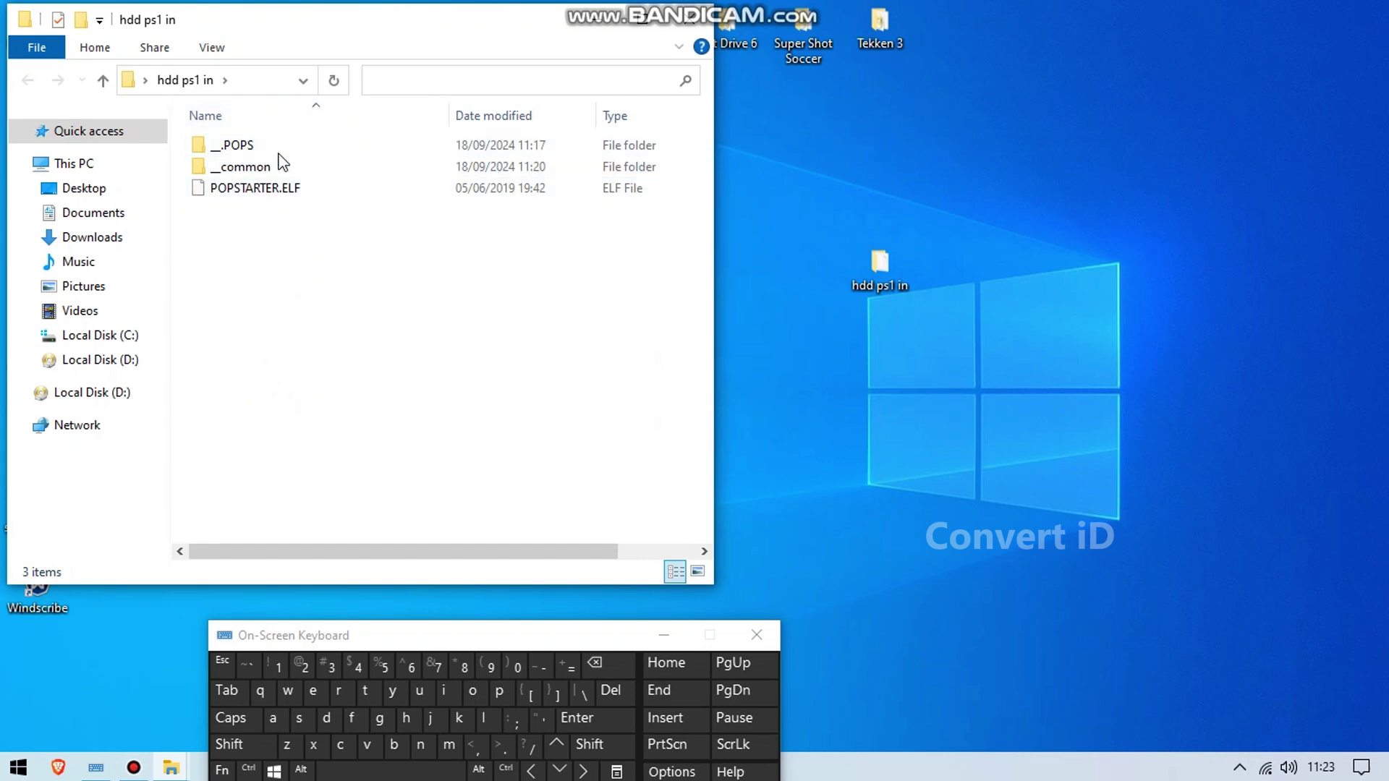
pyautogui.click(100, 359)
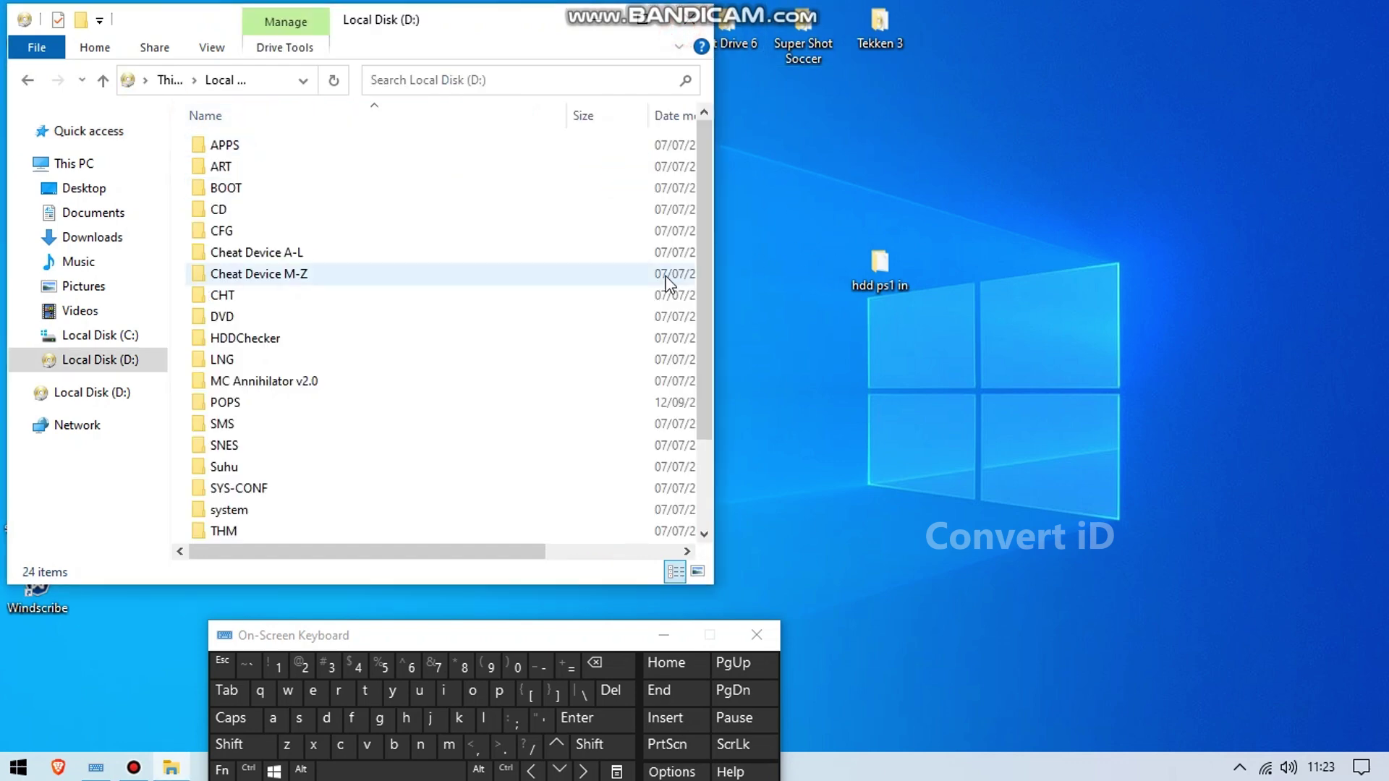
pyautogui.rightClick(870, 270)
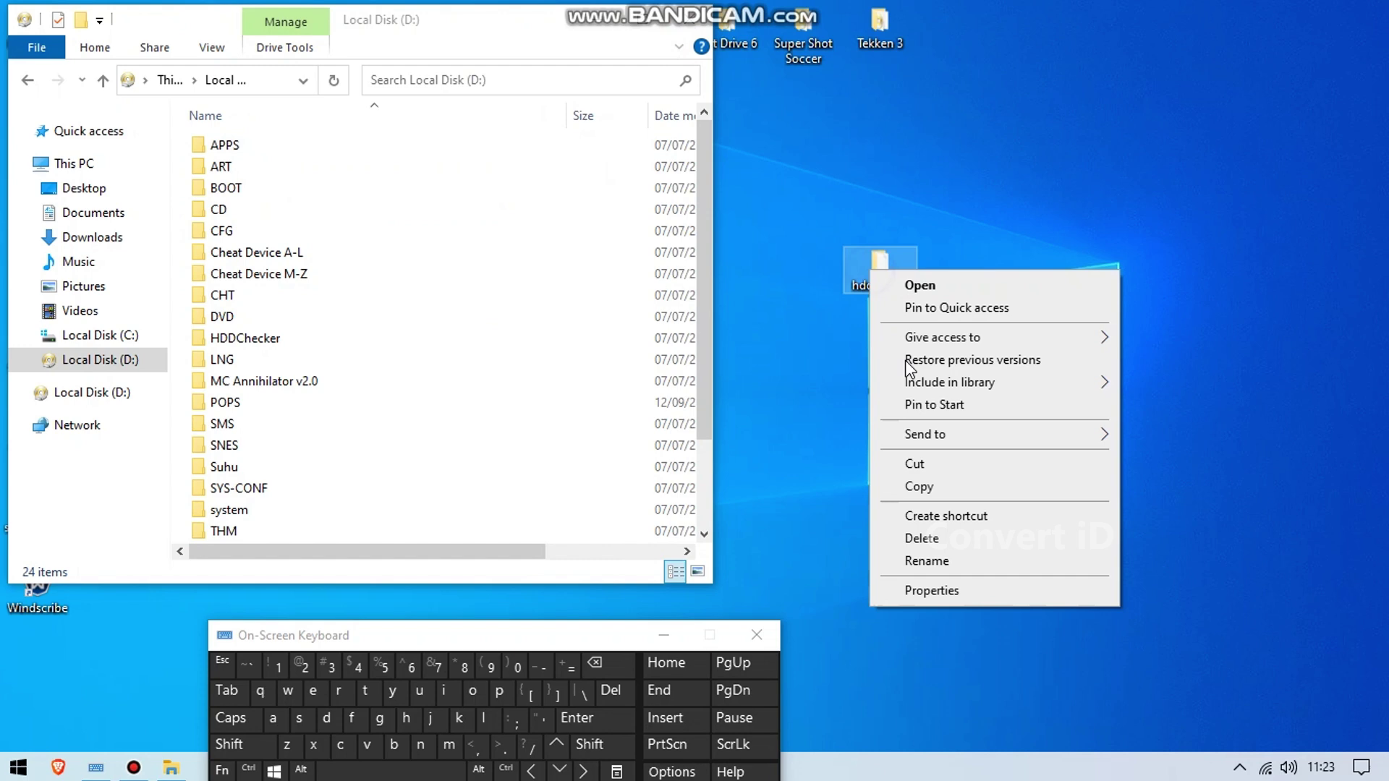
pyautogui.click(918, 486)
pyautogui.scroll(-2, 584, 466)
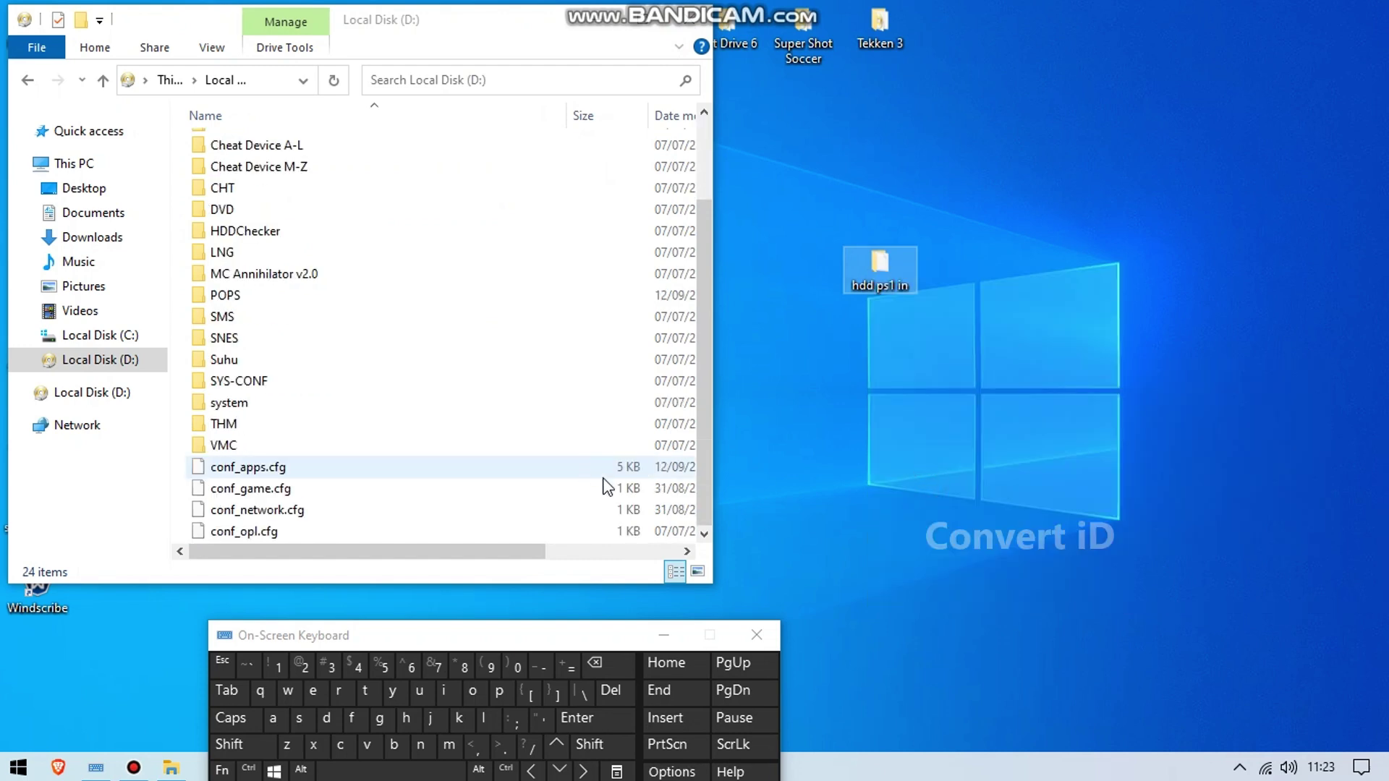
pyautogui.rightClick(602, 495)
pyautogui.click(684, 339)
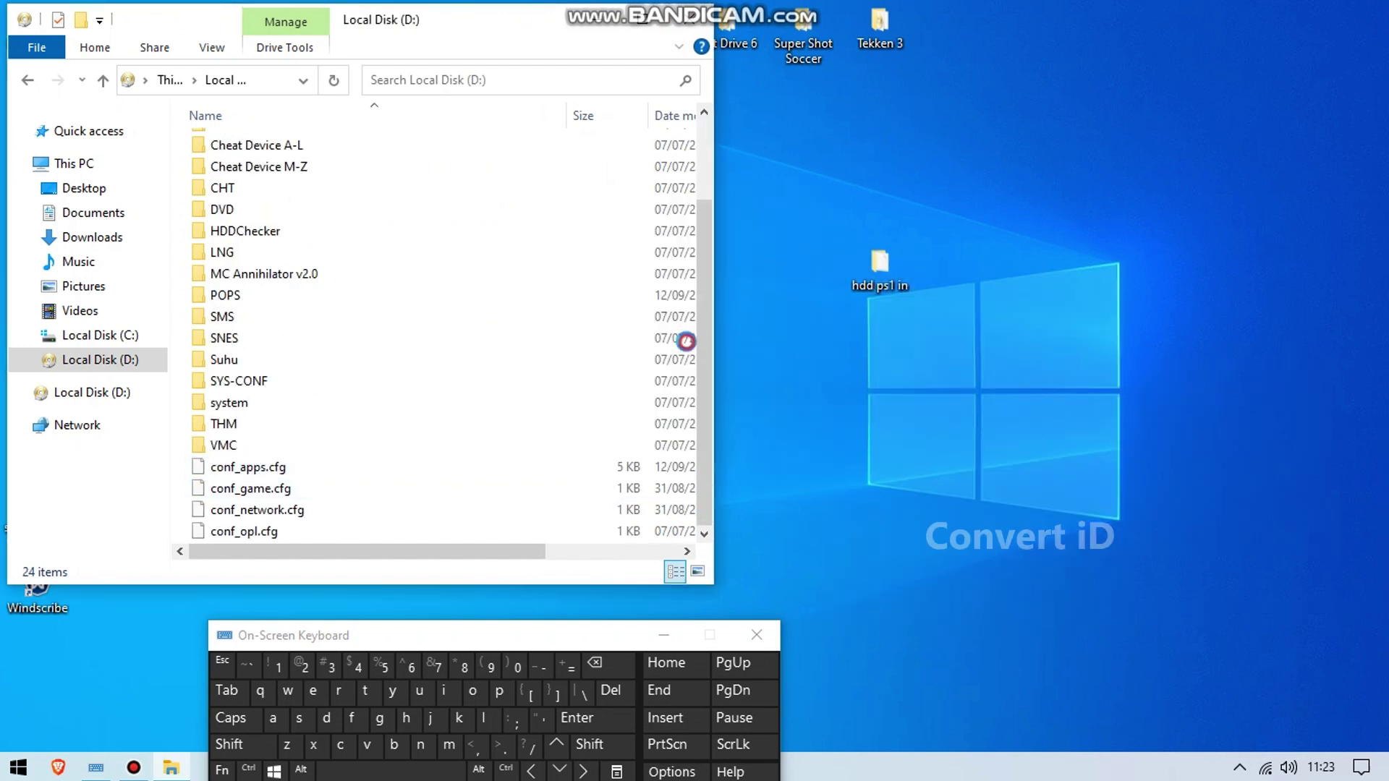
pyautogui.click(753, 471)
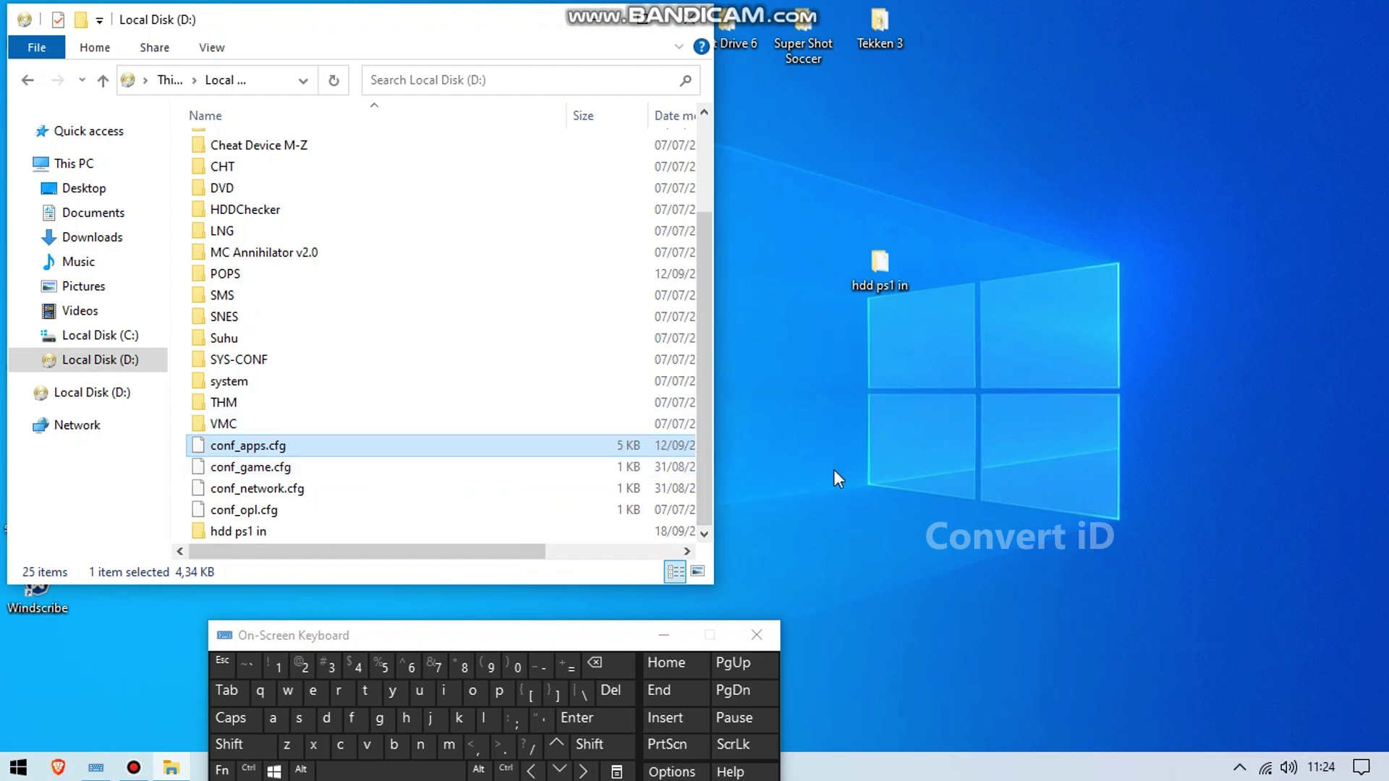
pyautogui.click(672, 510)
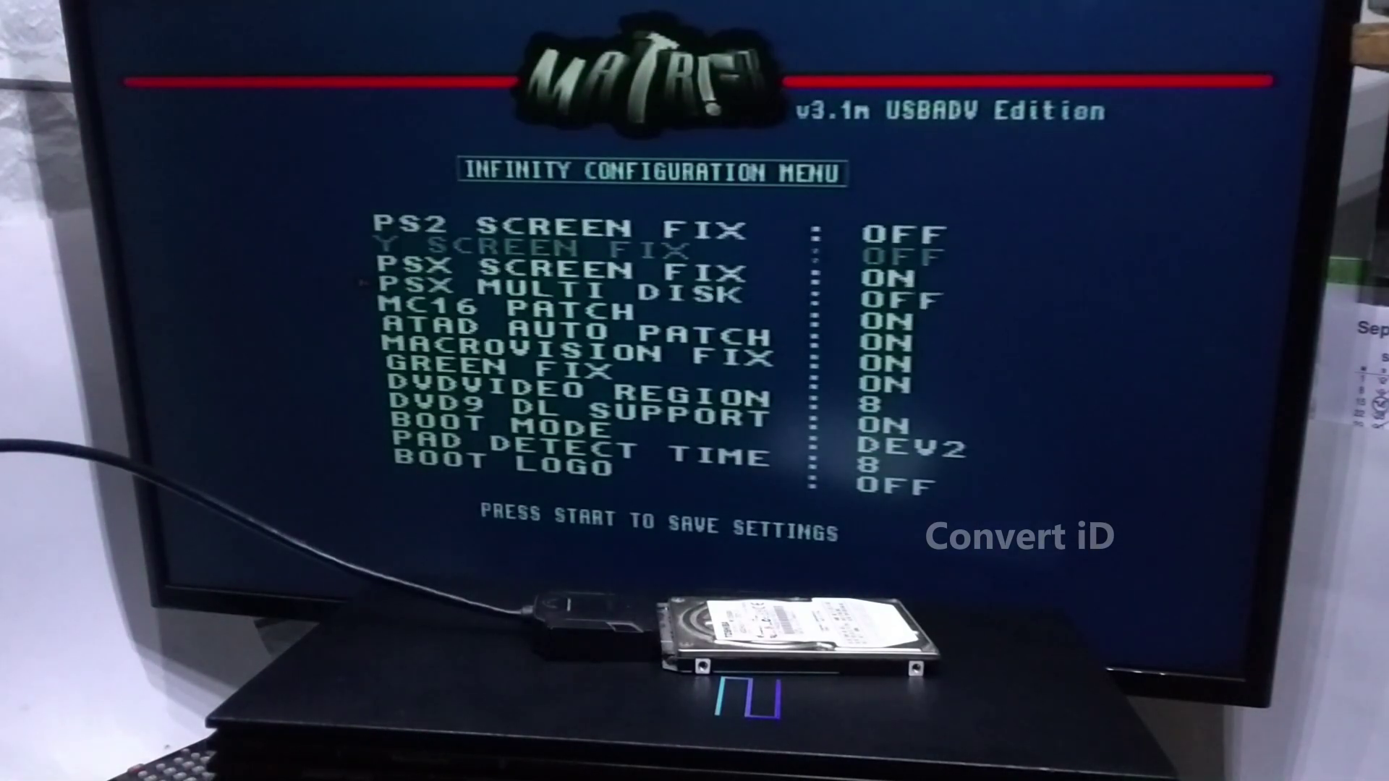
# Switch to the PS2's Matrix Infinity configuration menu, set BOOT MODE to DVDV and save the settings.
pyautogui.press('Down')
pyautogui.press('Down')
pyautogui.press('Right')
pyautogui.press('Right')
pyautogui.press('Right')
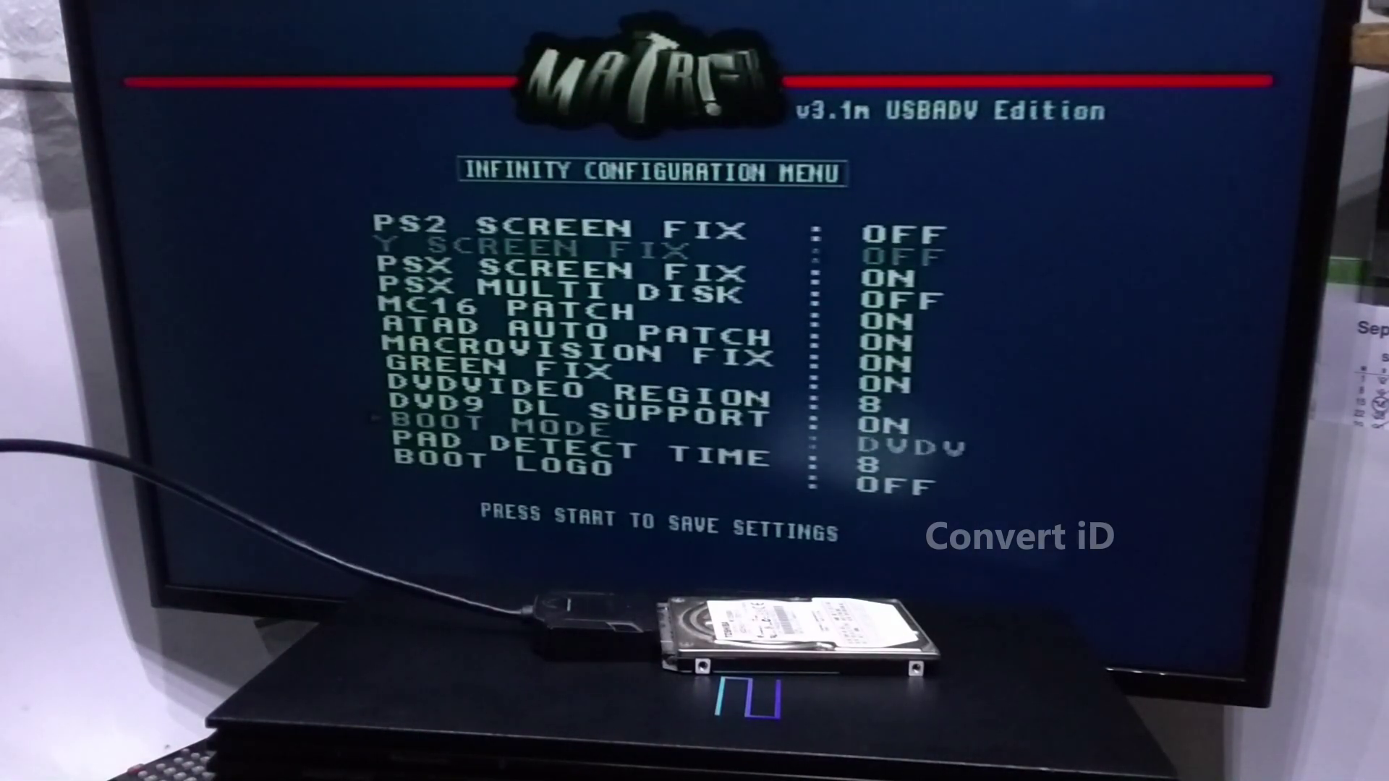
pyautogui.press('Return')
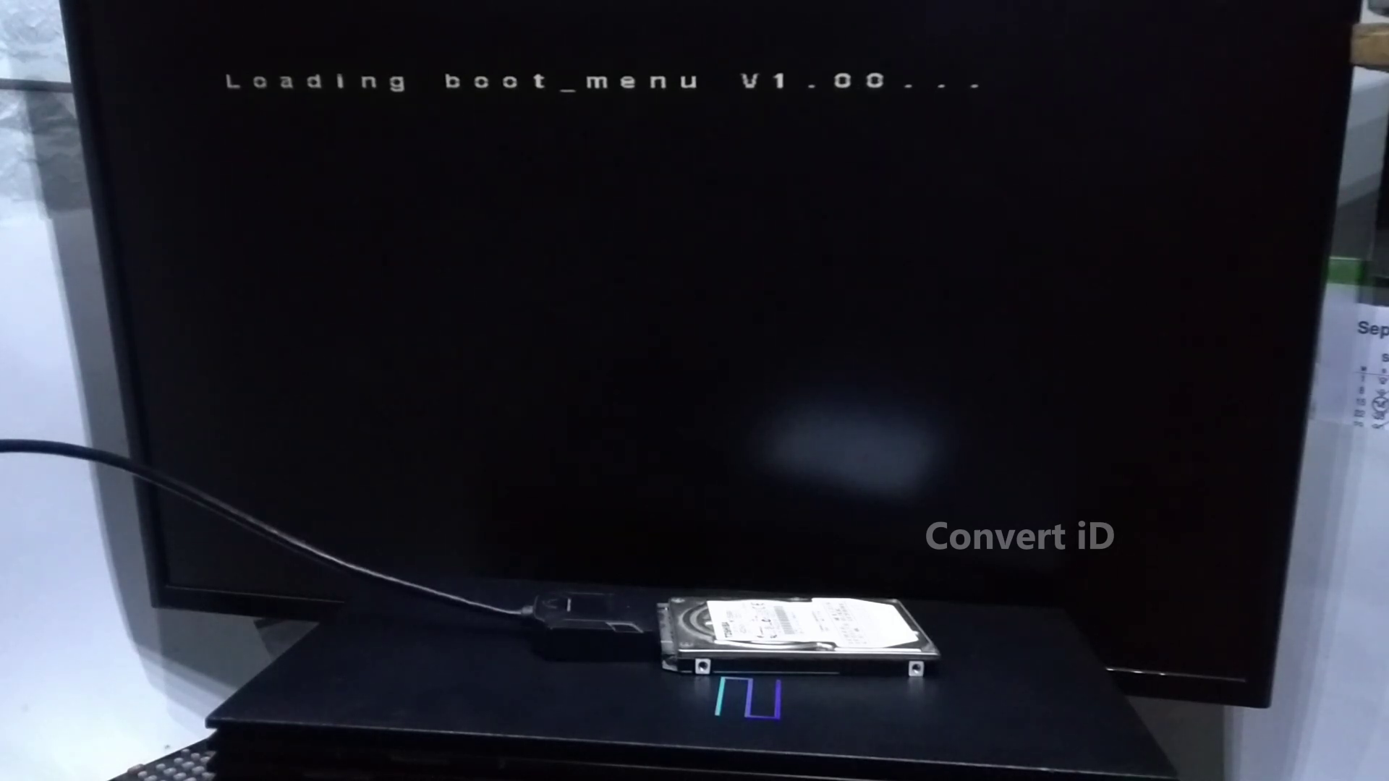
# Launch uLaunch from the console's boot menu and open its FileBrowser.
pyautogui.press('Right')
pyautogui.press('Right')
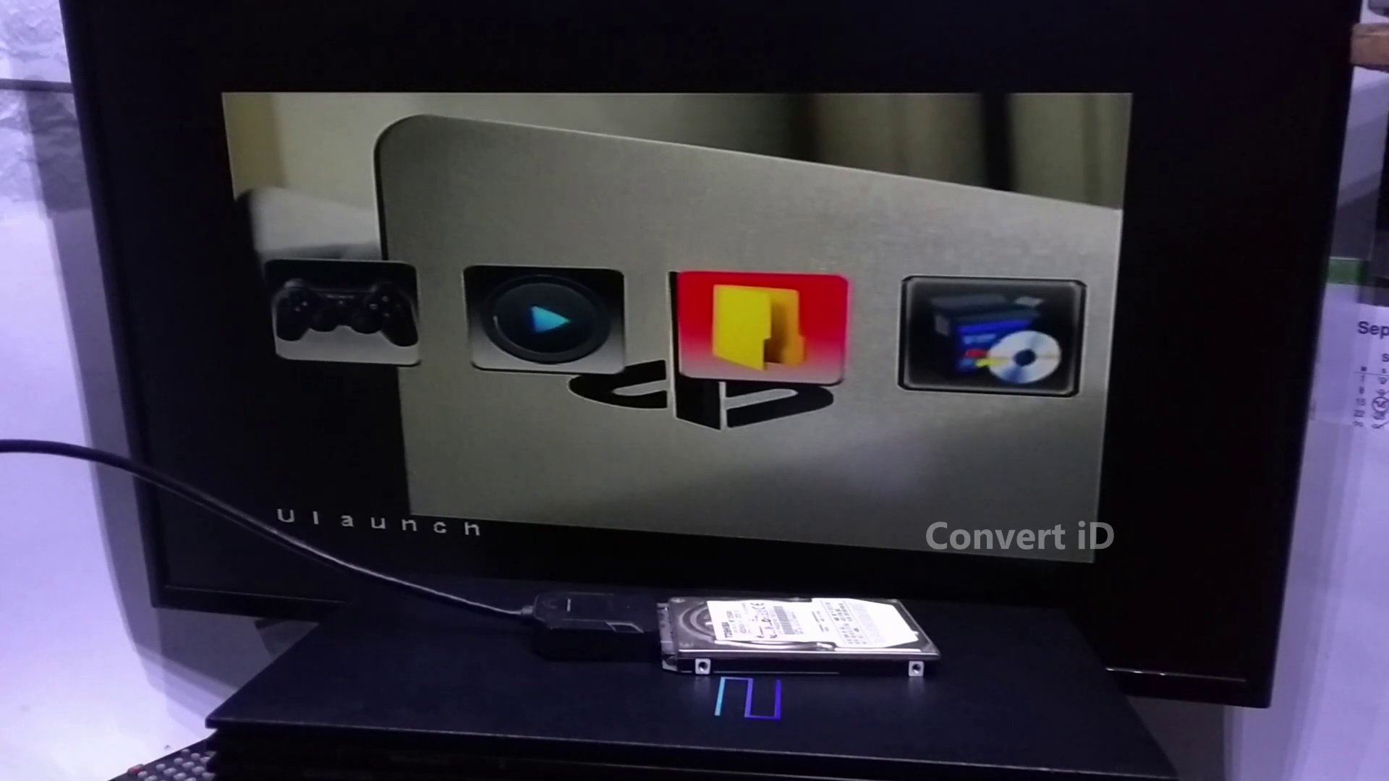
pyautogui.press('Return')
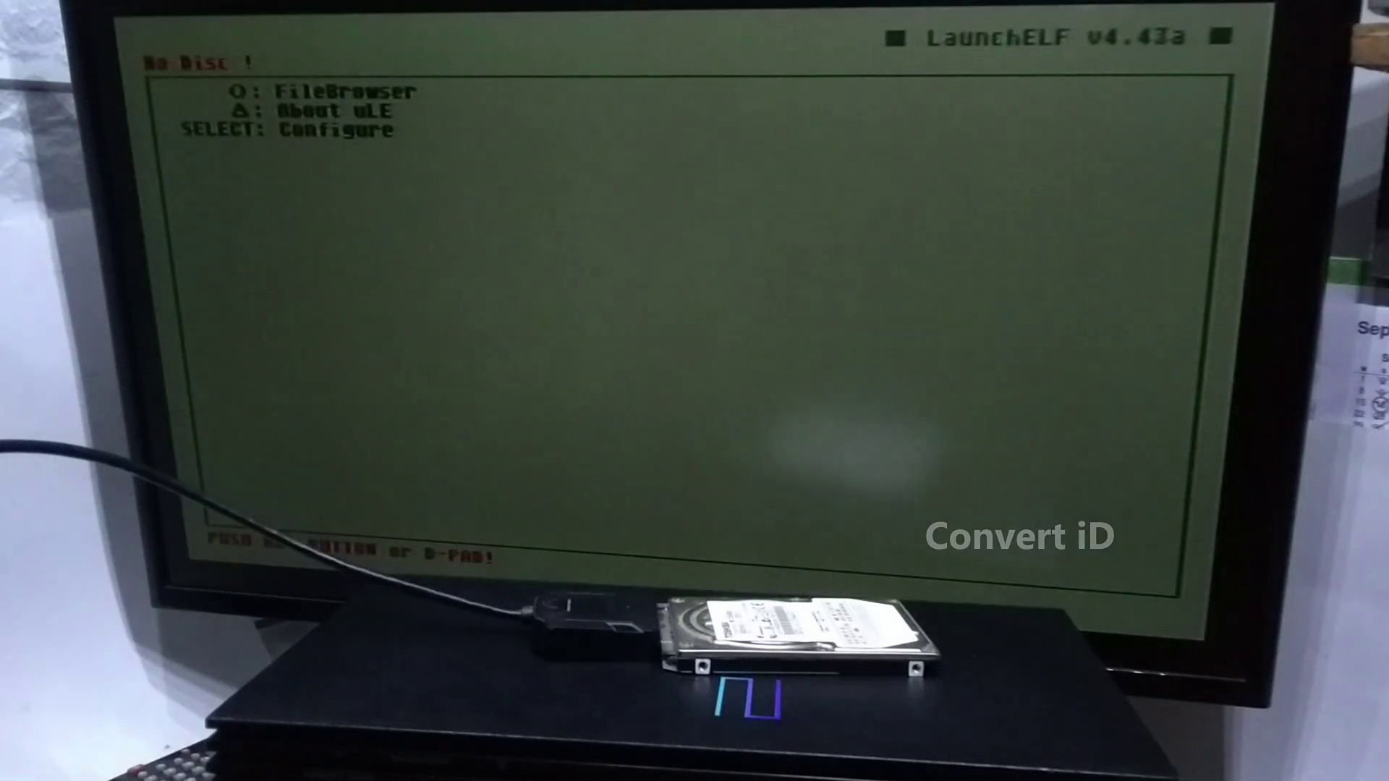
pyautogui.press('Return')
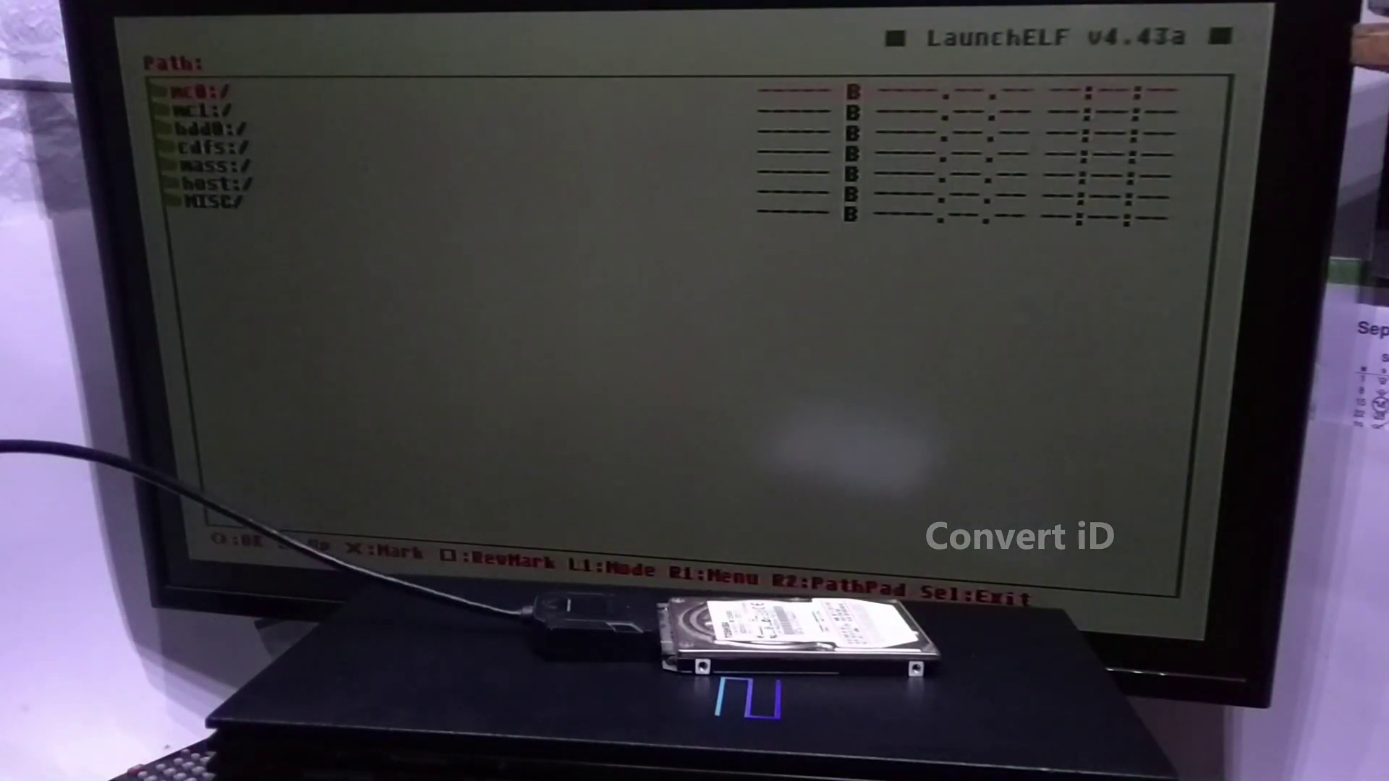
# Open the MISC directory in the LaunchELF file browser.
pyautogui.press('Down')
pyautogui.press('Down')
pyautogui.press('Down')
pyautogui.press('Down')
pyautogui.press('Down')
pyautogui.press('Down')
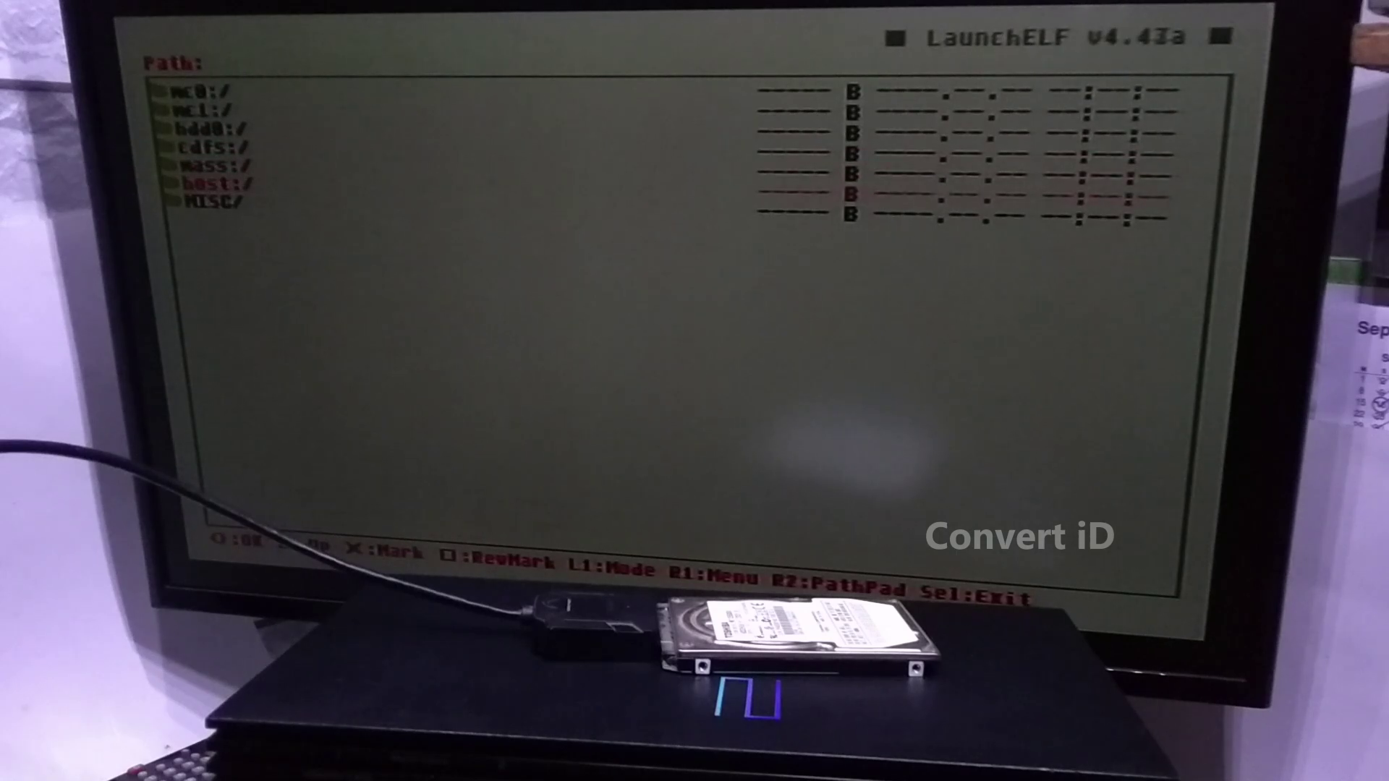
pyautogui.press('Return')
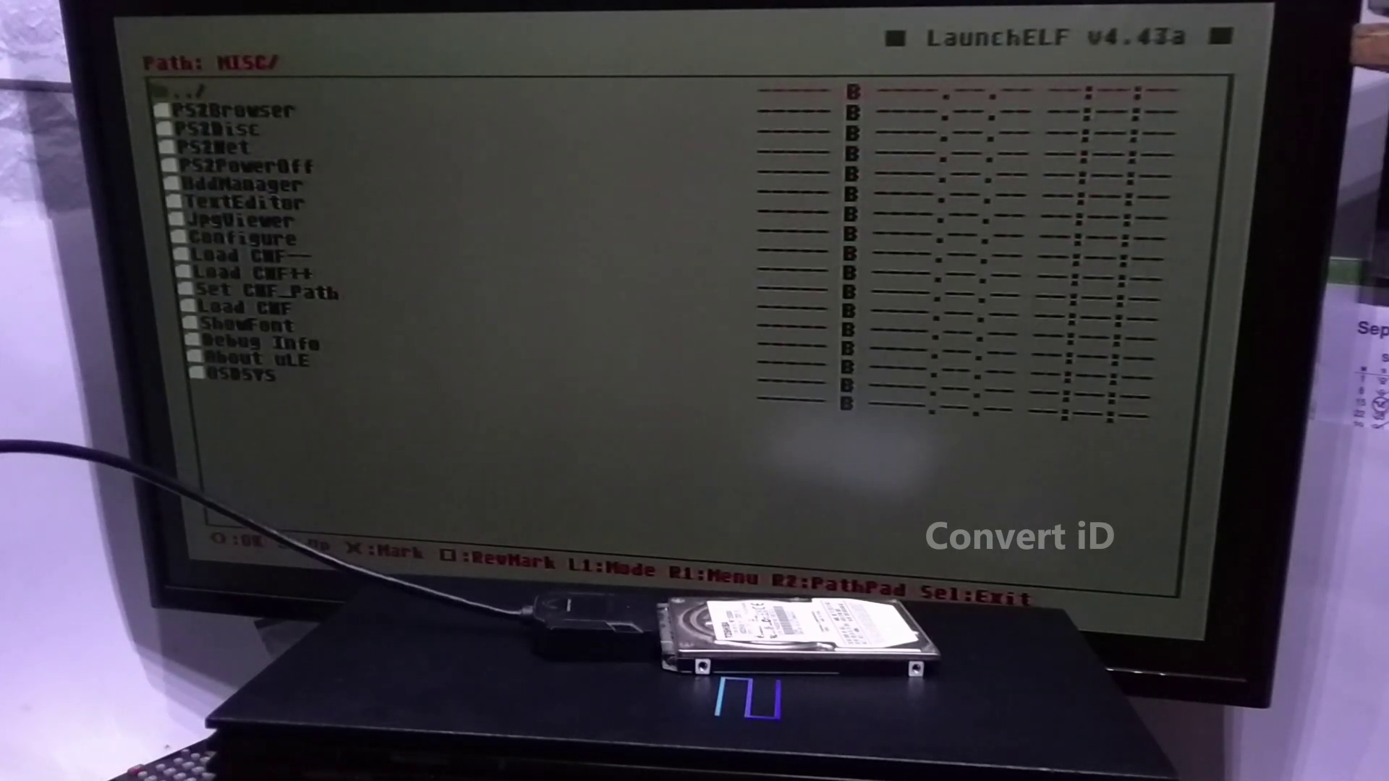
# Launch HddManager from the MISC directory.
pyautogui.press('Down')
pyautogui.press('Down')
pyautogui.press('Down')
pyautogui.press('Down')
pyautogui.press('Down')
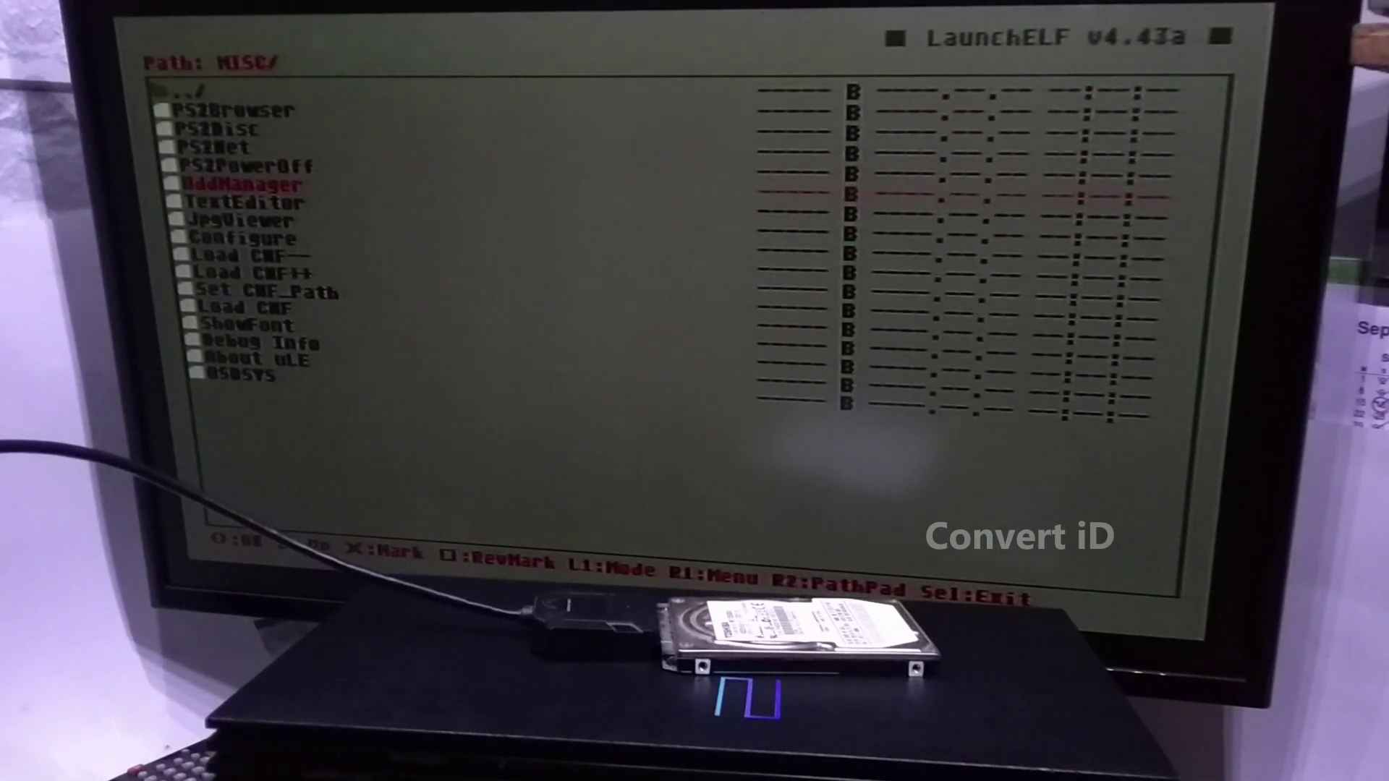
pyautogui.press('Return')
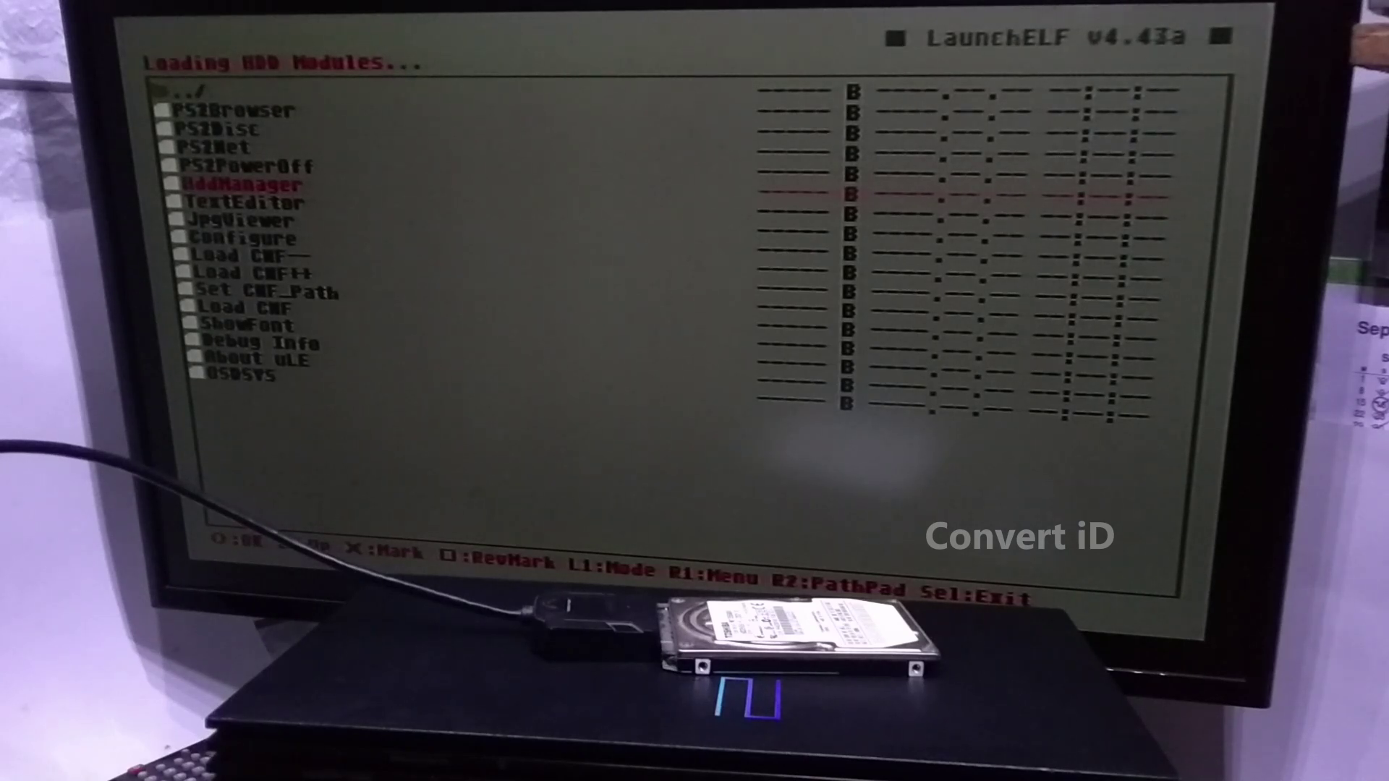